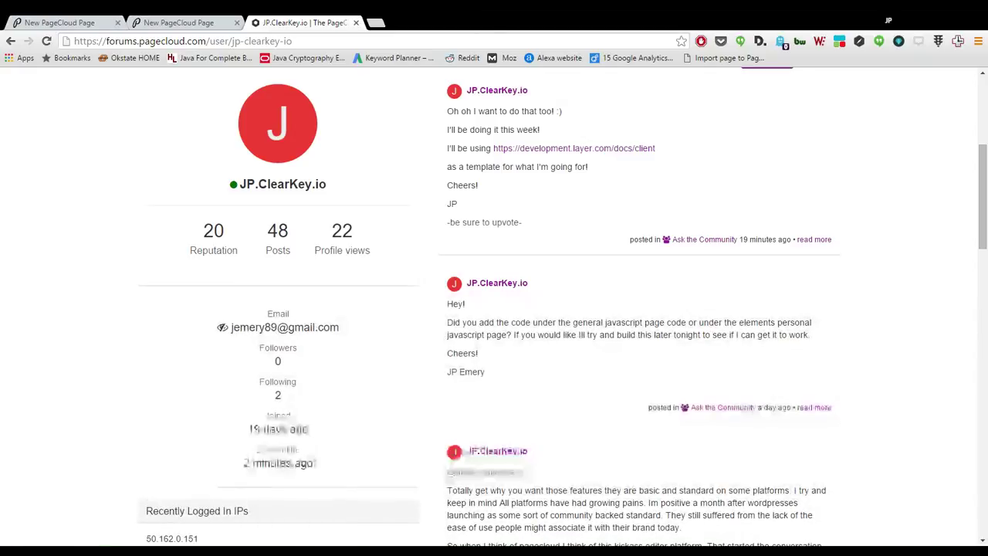
# Browse Categories > Tips and Tricks and open 'My Christmas Gift to PageCloud: The Mobile Hamburger Menu'.
pyautogui.scroll(3, 371, 192)
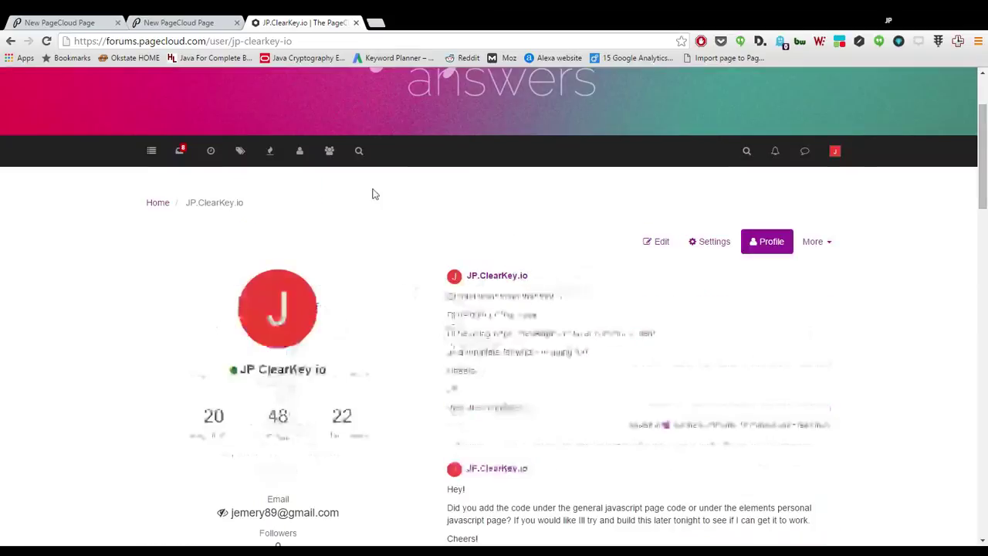
pyautogui.click(152, 154)
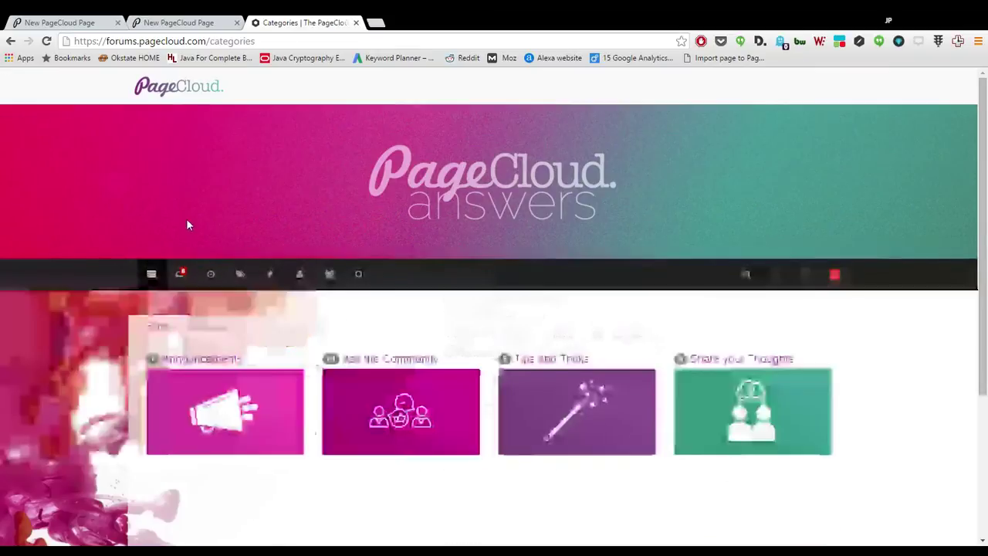
pyautogui.click(539, 392)
pyautogui.scroll(-2, 494, 363)
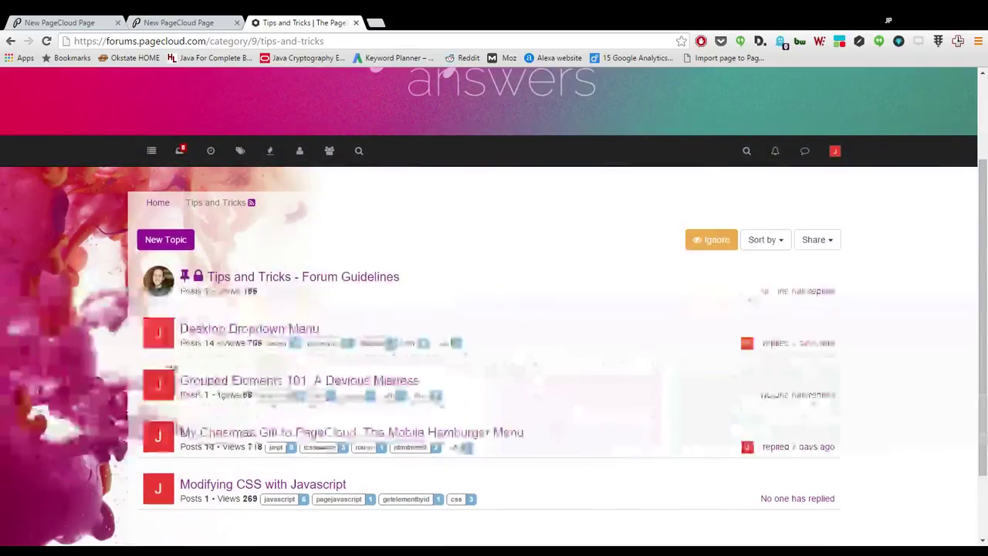
pyautogui.click(351, 432)
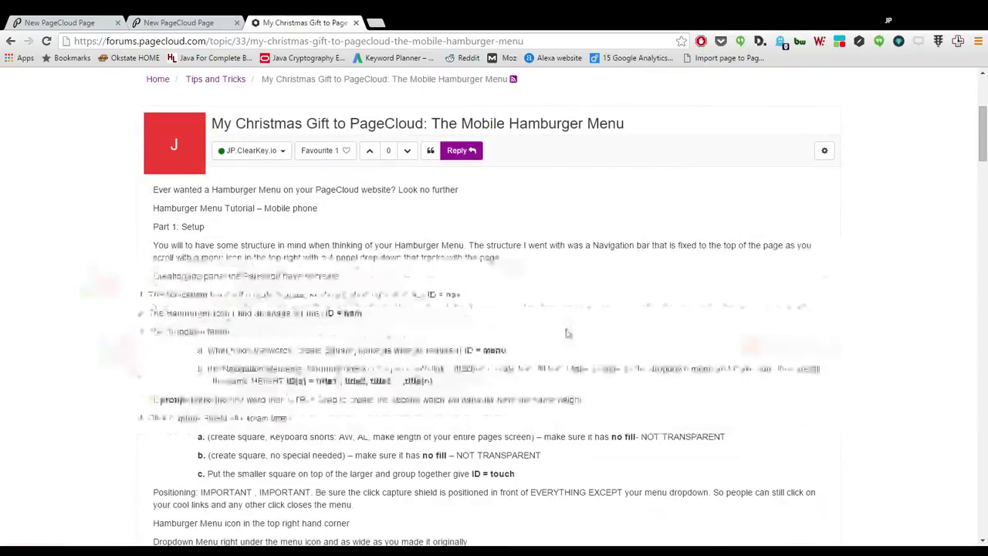
pyautogui.scroll(-1, 568, 333)
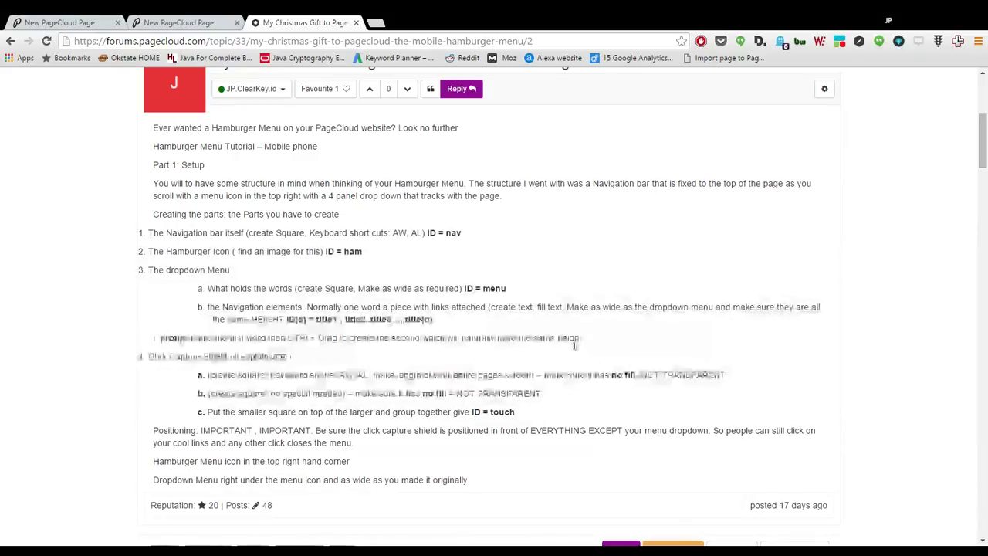
# Inspect the hamburger icon and purple square on the page, comparing them with the tutorial.
pyautogui.click(182, 22)
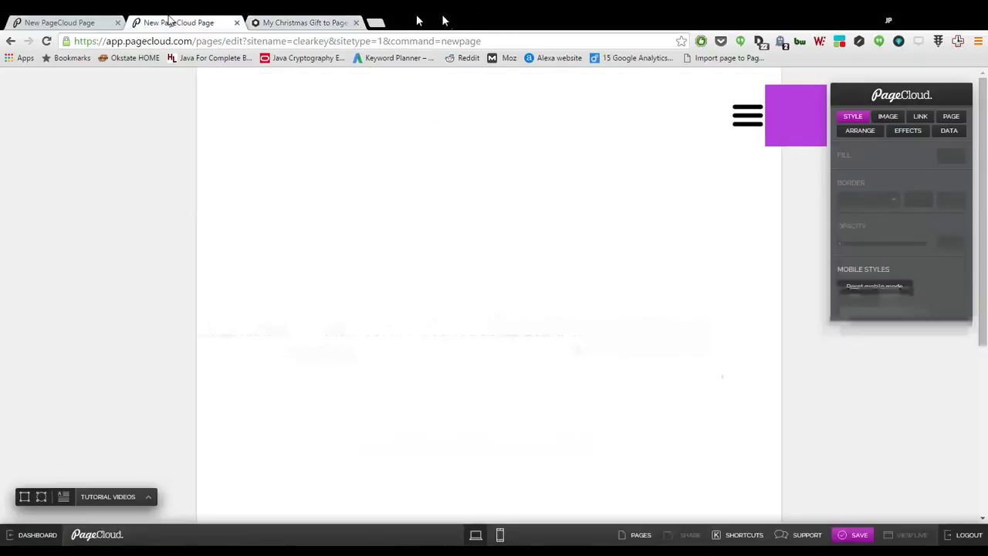
pyautogui.click(739, 118)
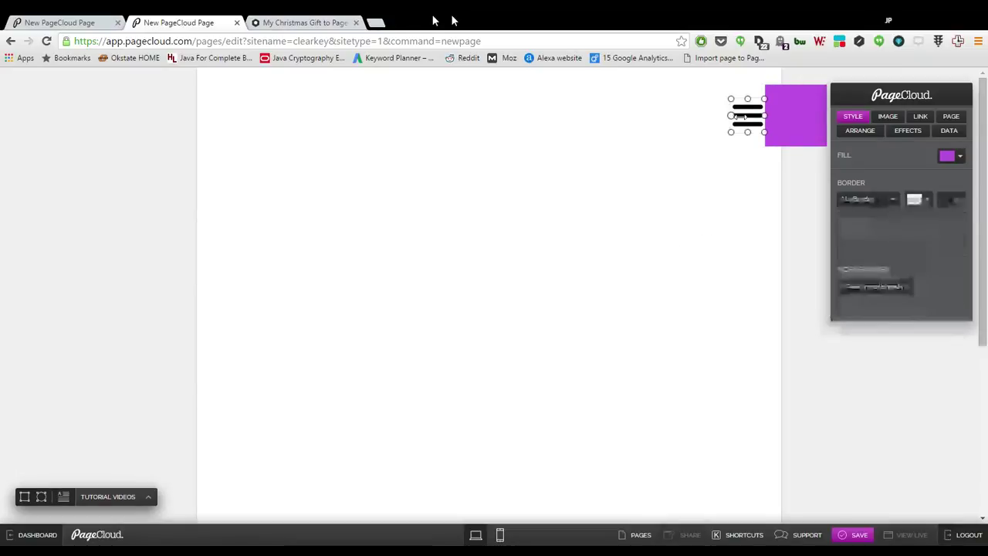
pyautogui.click(785, 130)
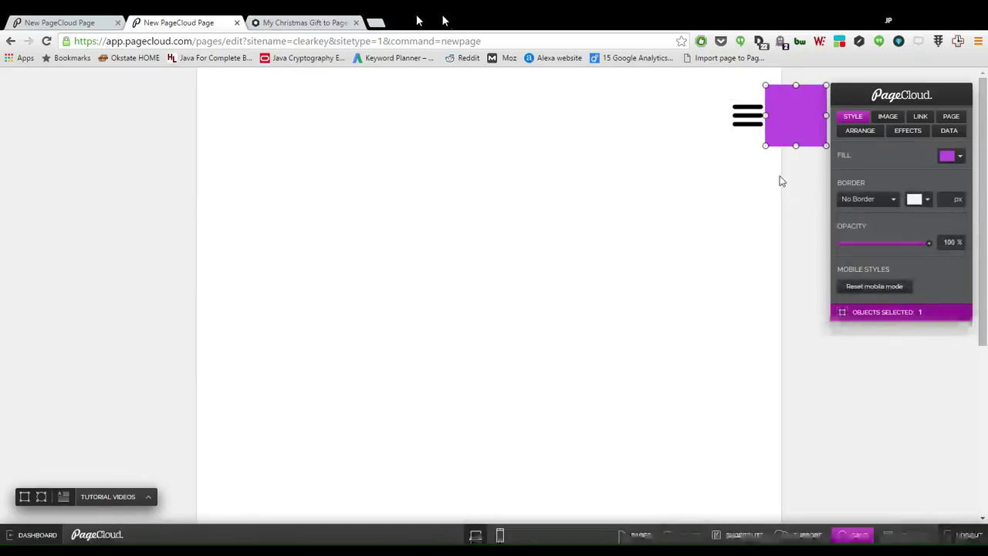
pyautogui.click(754, 133)
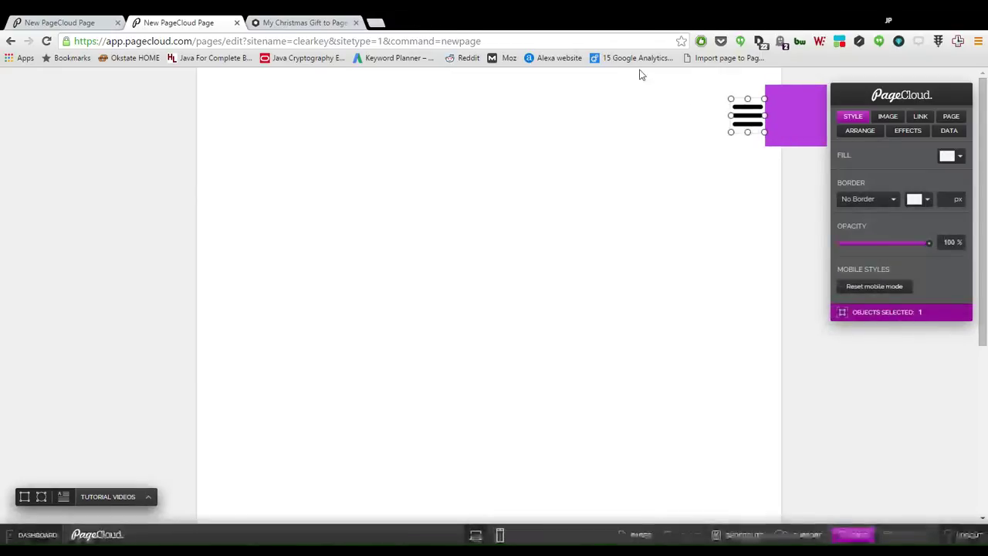
pyautogui.click(286, 22)
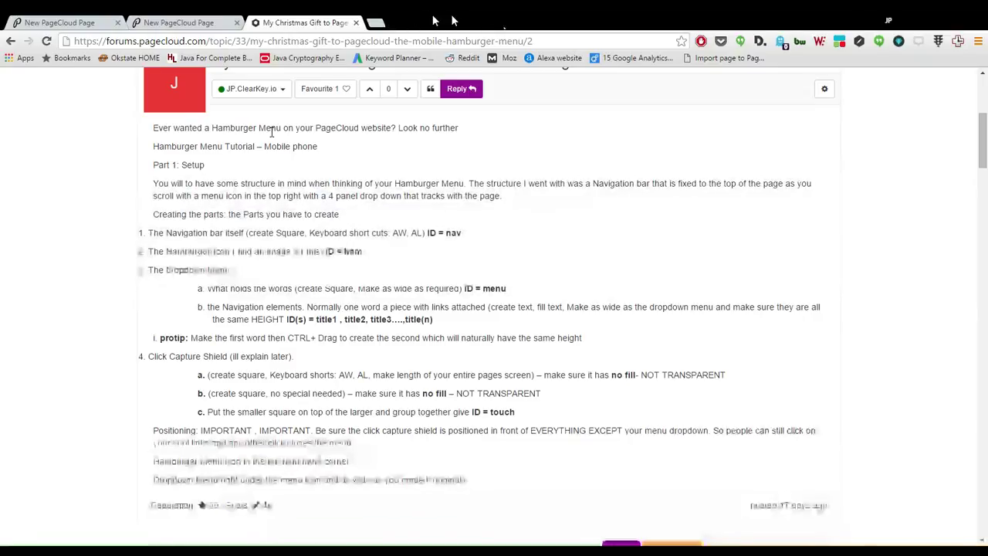
pyautogui.click(189, 20)
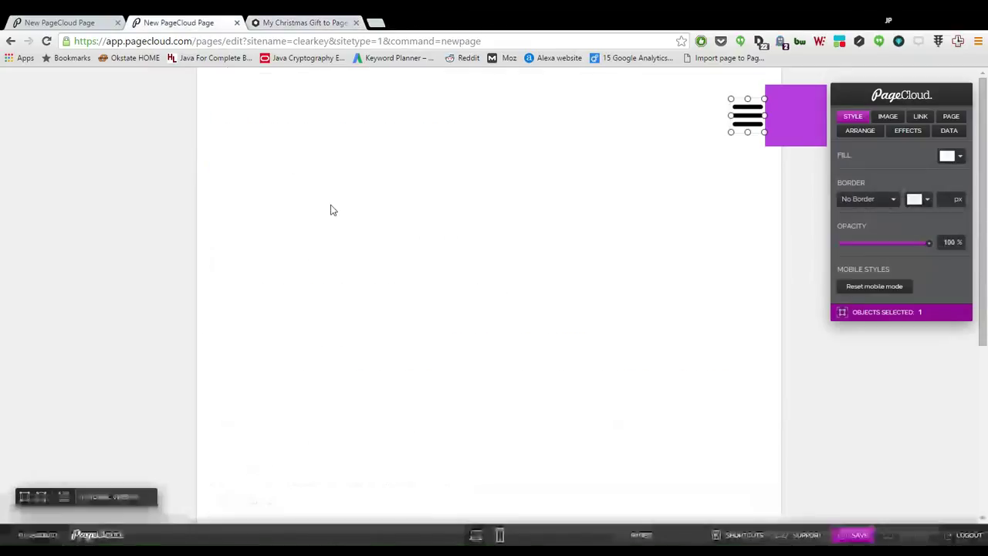
pyautogui.click(540, 210)
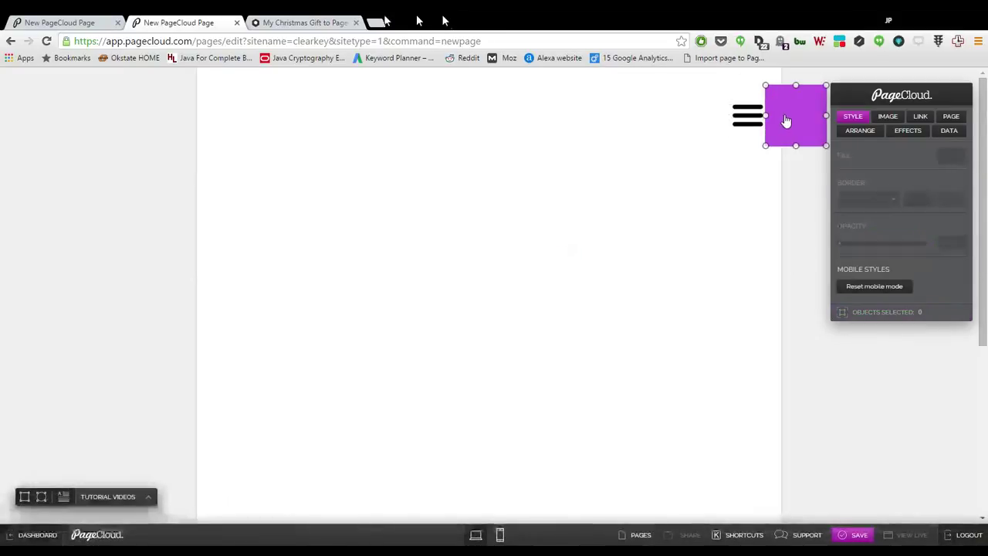
# Widen the purple square into a bar aligned to page width, left and top, behind the hamburger.
pyautogui.moveTo(787, 121); pyautogui.dragTo(453, 236)
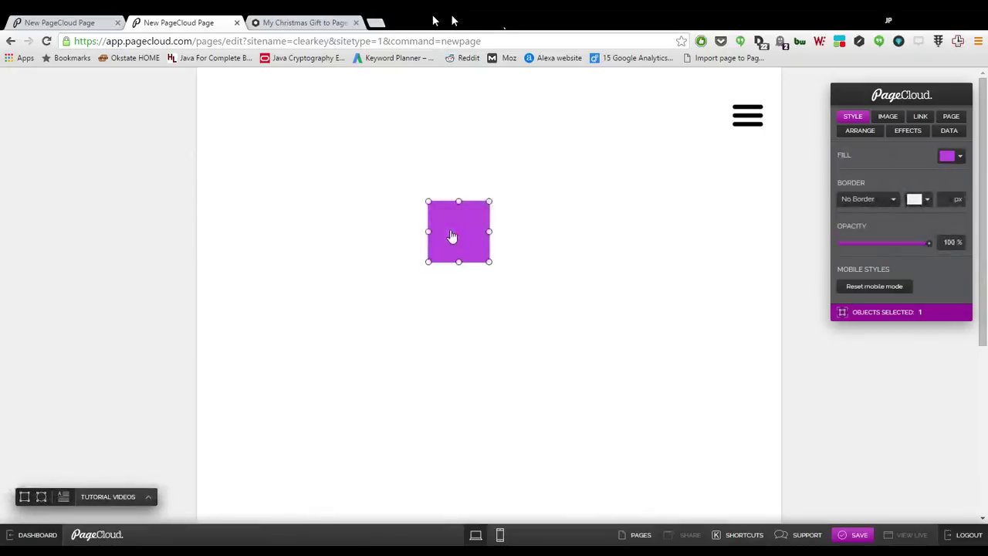
pyautogui.moveTo(489, 231); pyautogui.dragTo(680, 229)
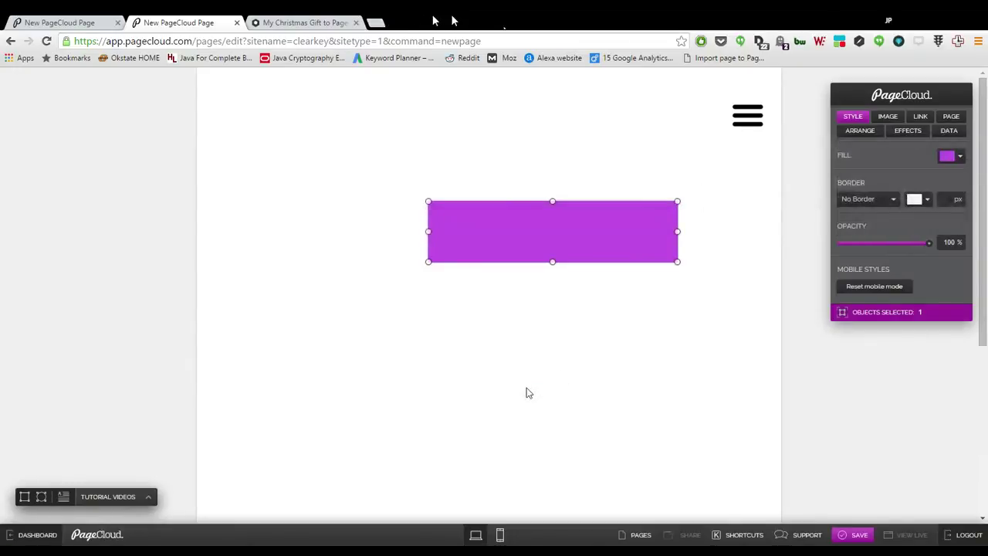
pyautogui.press('a')
pyautogui.press('w')
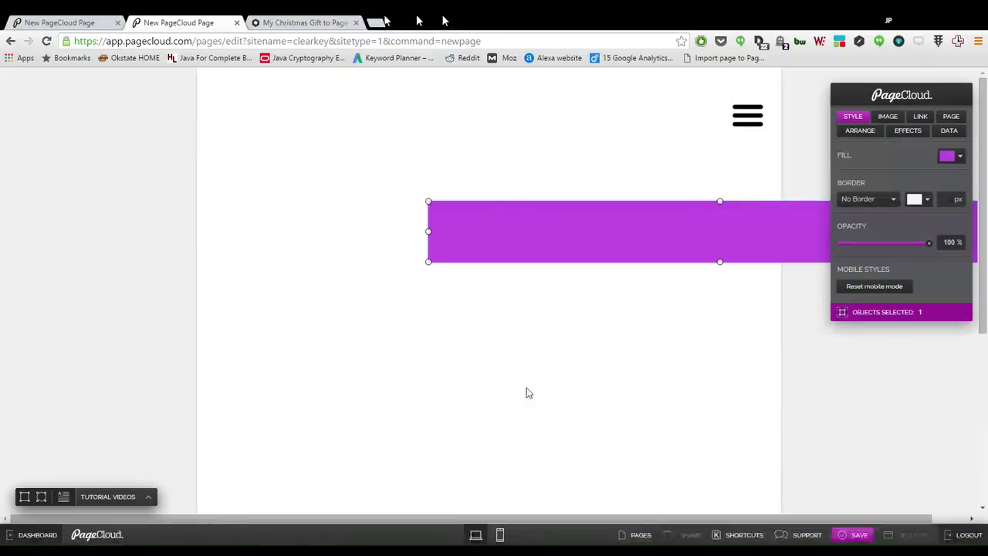
pyautogui.press('a')
pyautogui.press('l')
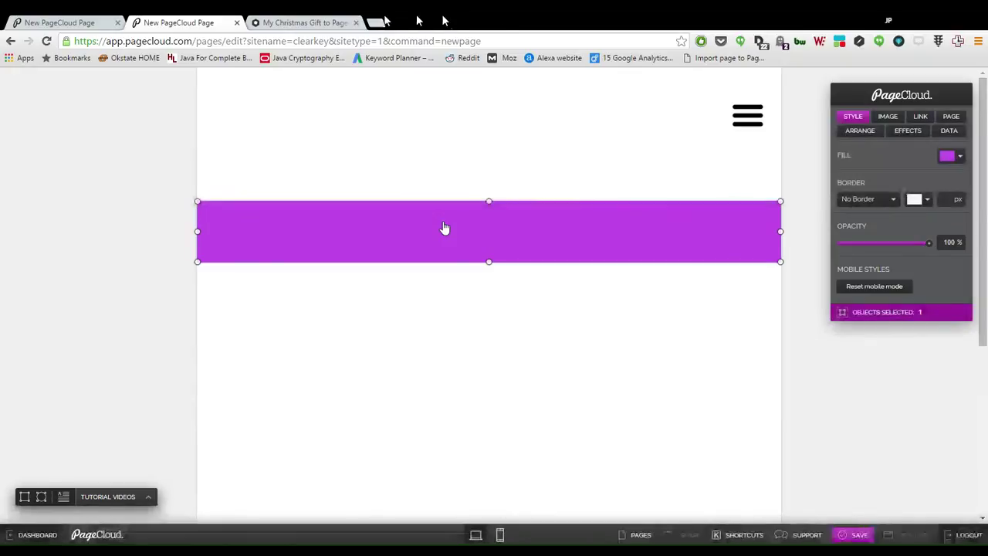
pyautogui.press('a')
pyautogui.press('t')
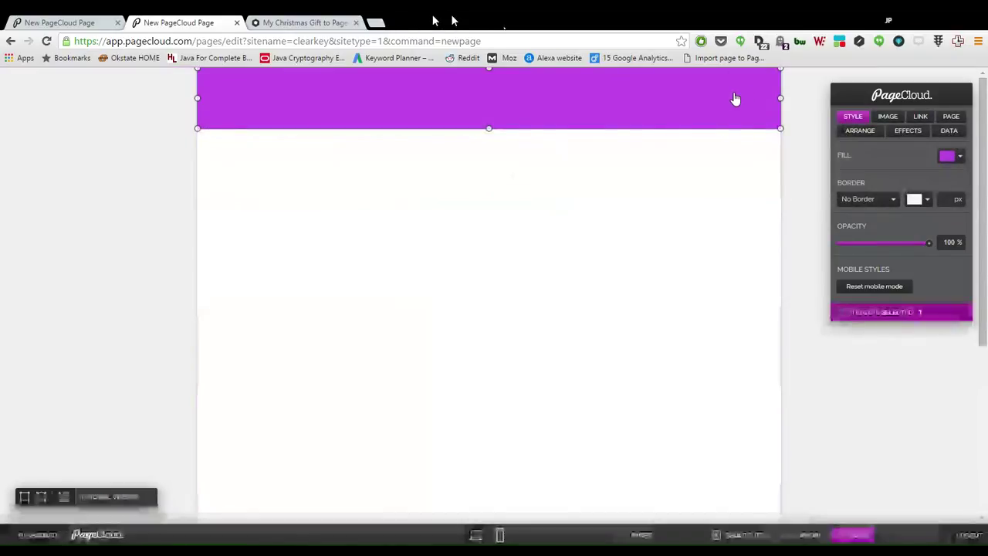
pyautogui.hotkey('ctrl', 'Down')
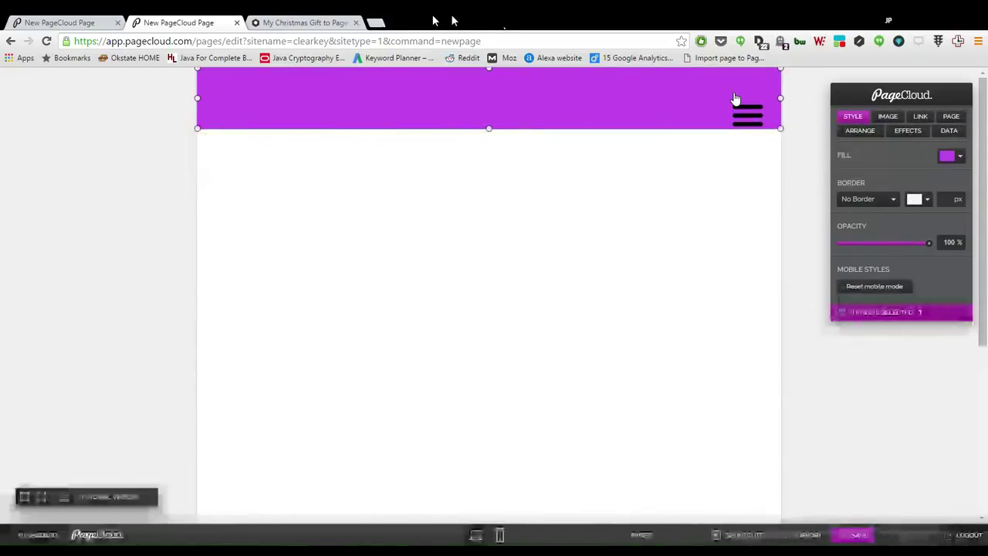
pyautogui.click(751, 116)
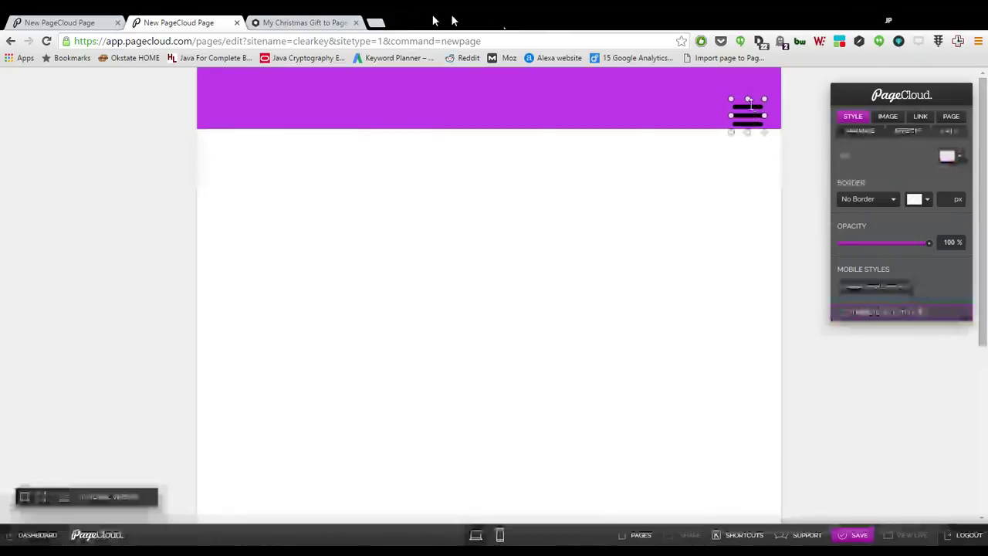
# Nudge the hamburger up into the bar, then try and undo 'Stretch to browser width' on both.
pyautogui.moveTo(751, 103); pyautogui.dragTo(749, 99)
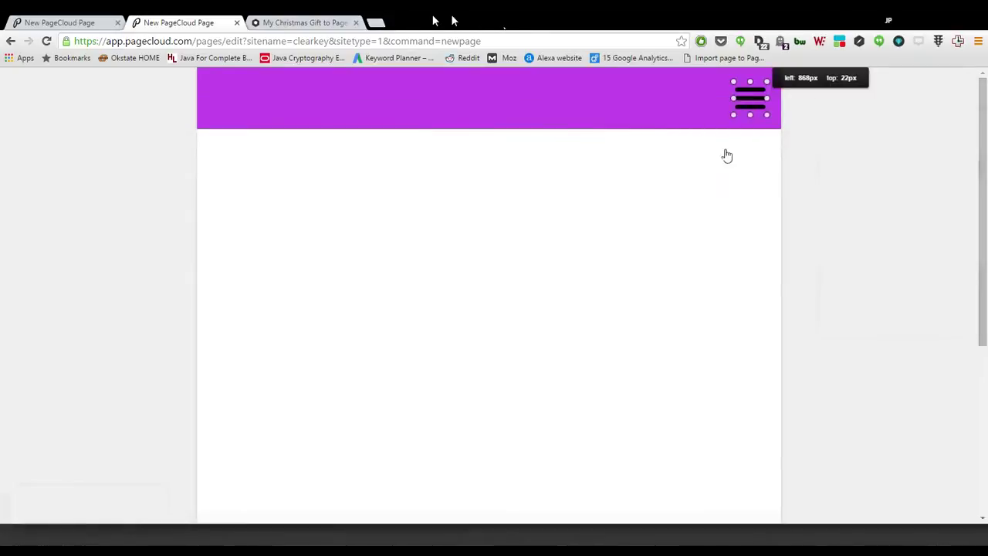
pyautogui.click(639, 113)
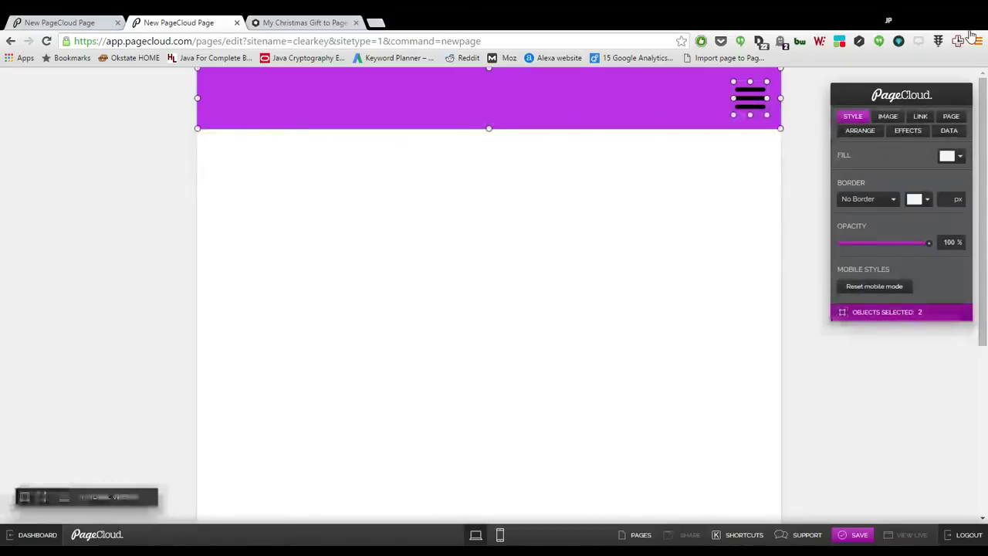
pyautogui.click(876, 132)
pyautogui.click(909, 131)
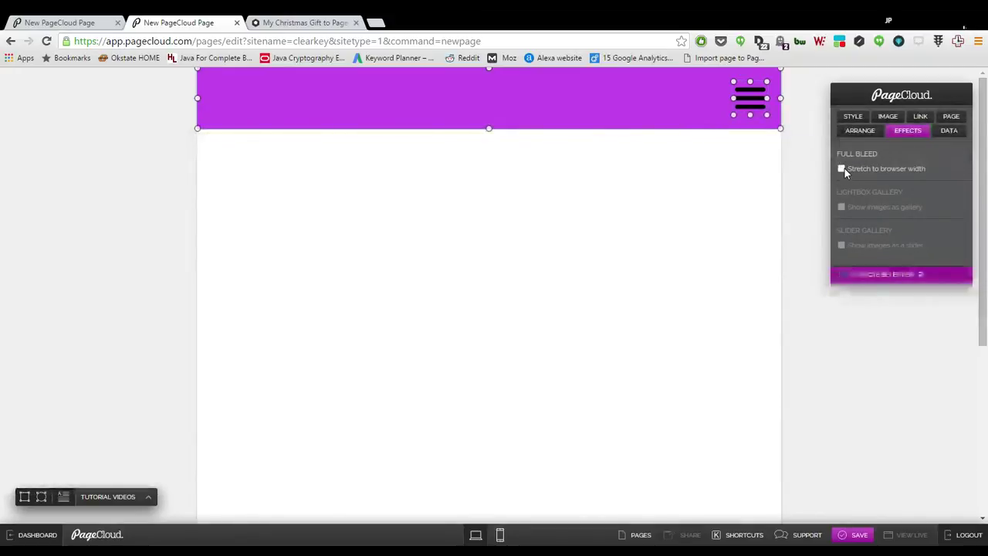
pyautogui.click(845, 169)
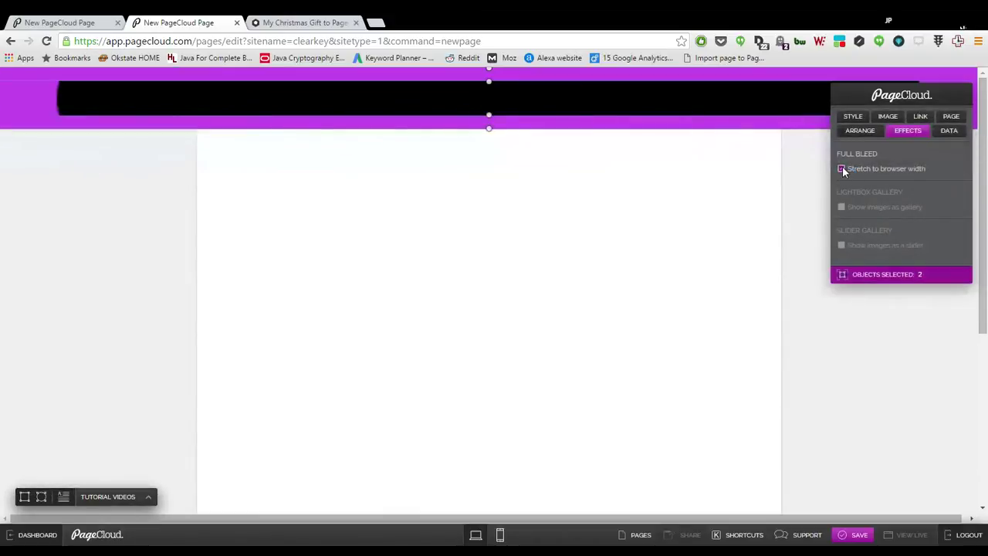
pyautogui.click(841, 169)
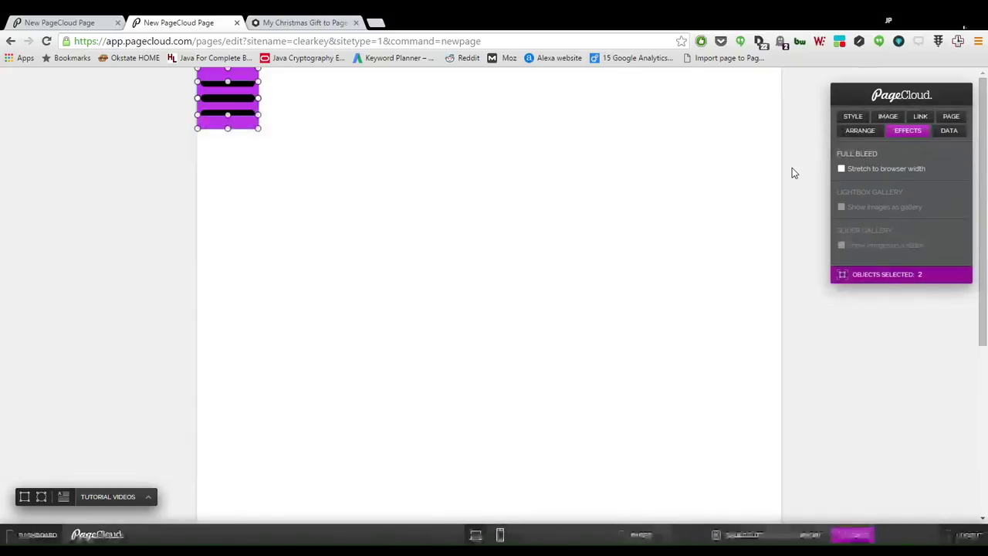
pyautogui.hotkey('ctrl', 'z')
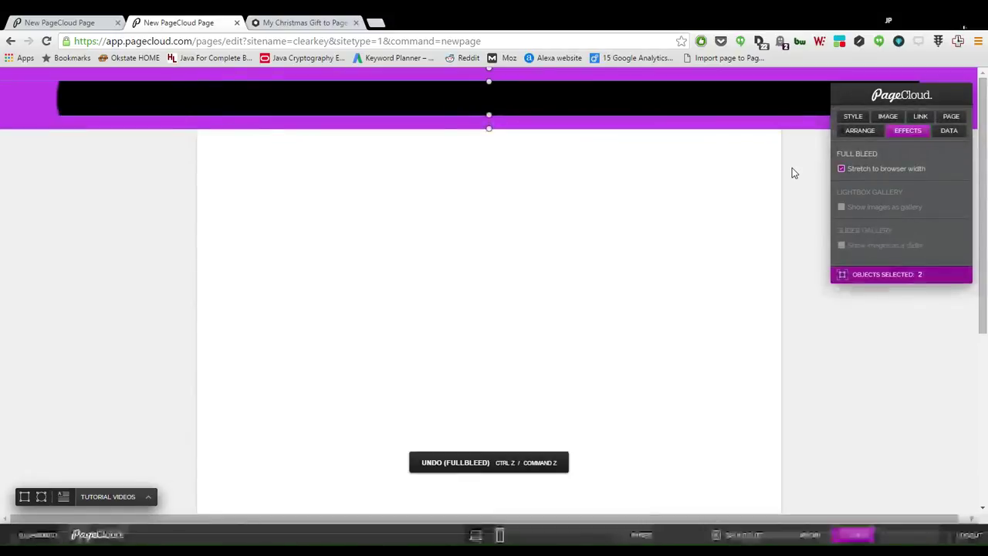
pyautogui.hotkey('ctrl', 'z')
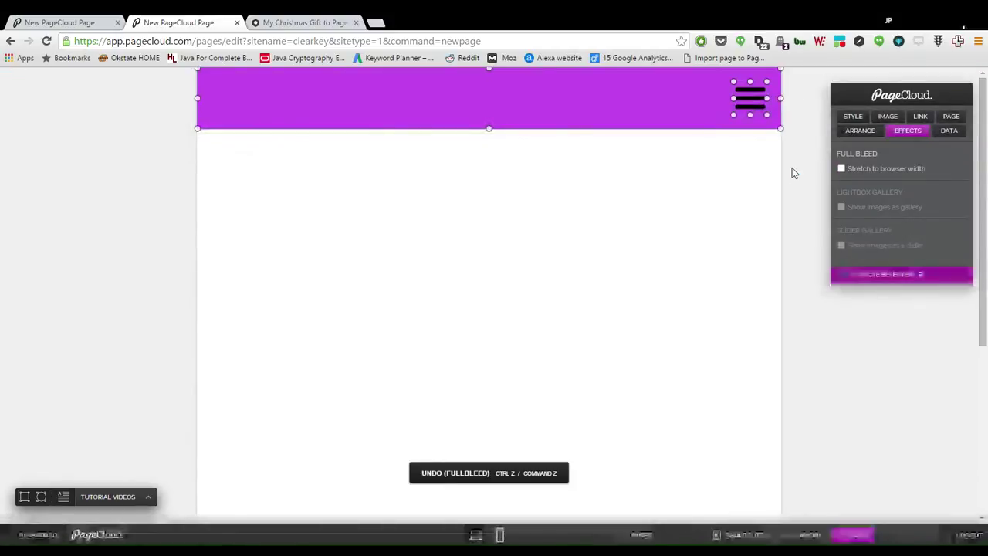
# Turn on 'Stretch to browser width' for the purple header band alone.
pyautogui.click(749, 216)
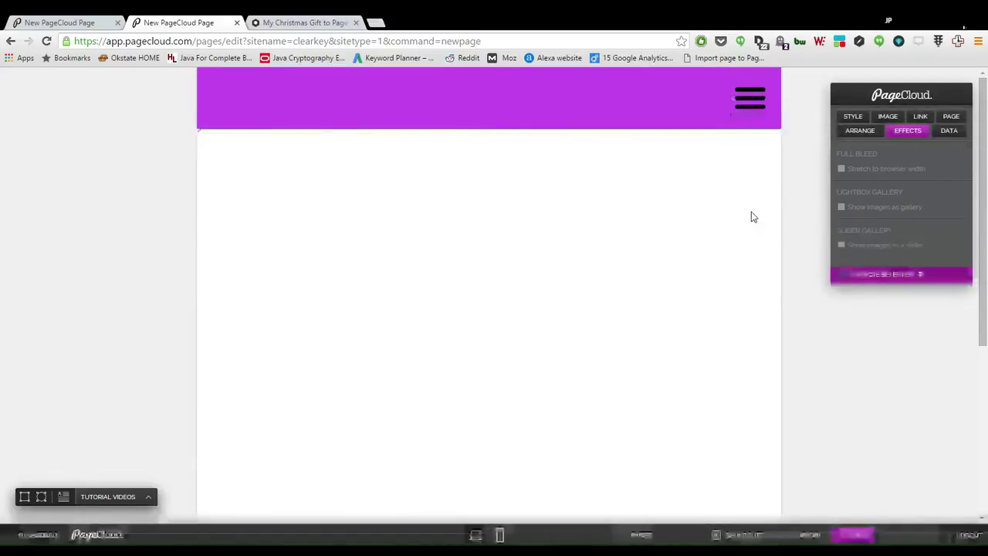
pyautogui.click(755, 109)
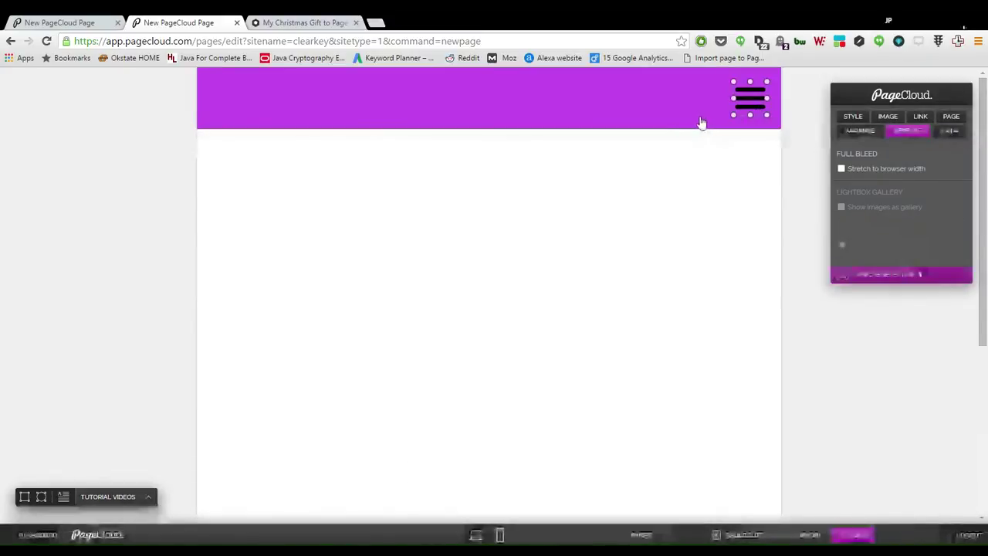
pyautogui.keyDown('shift'); pyautogui.click(676, 112); pyautogui.keyUp('shift')
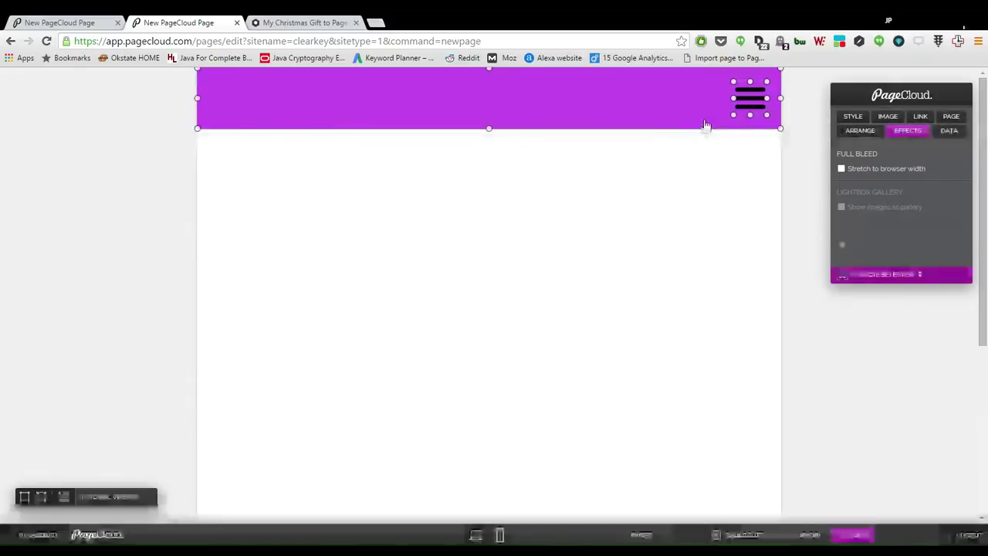
pyautogui.keyDown('shift'); pyautogui.click(756, 107); pyautogui.keyUp('shift')
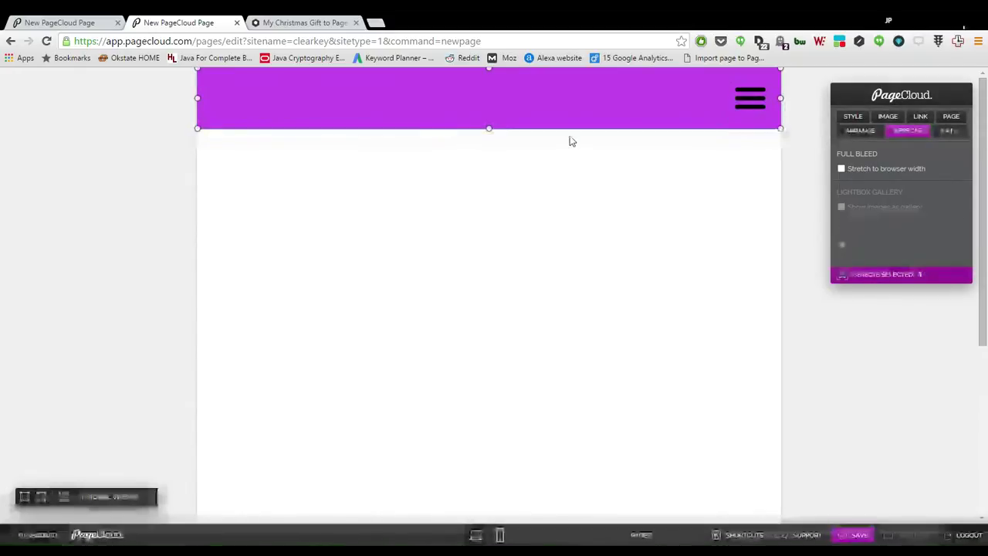
pyautogui.click(841, 169)
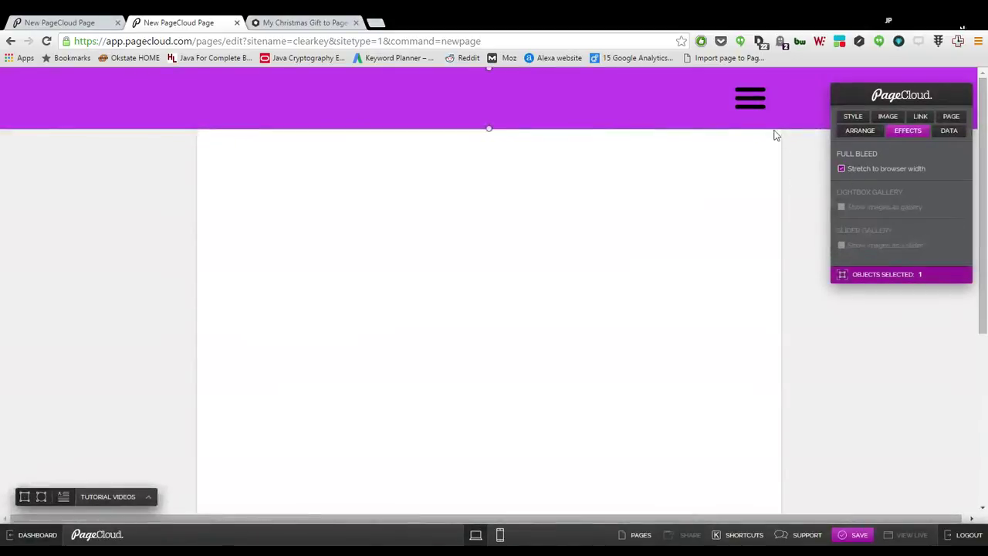
pyautogui.click(755, 105)
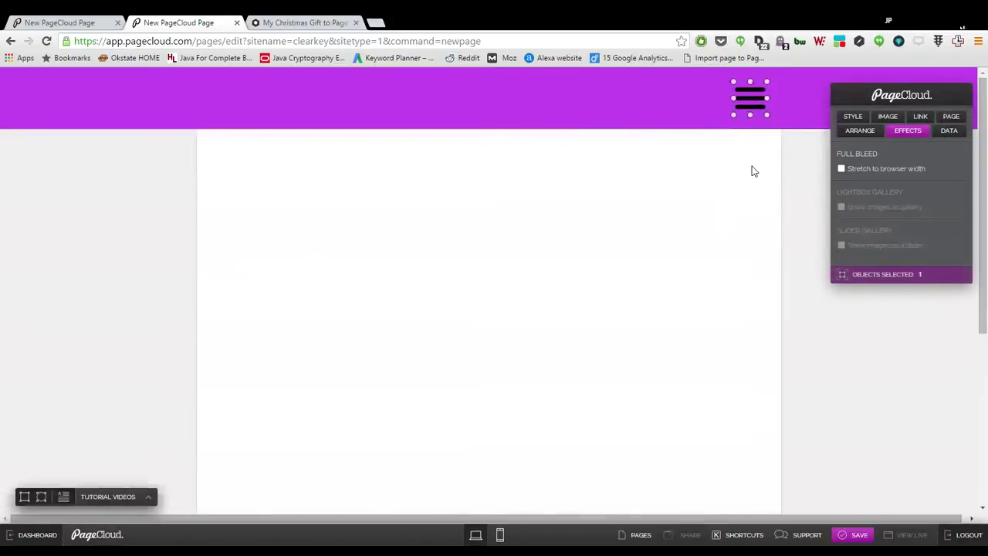
pyautogui.click(752, 168)
# Verify in the DATA tab that the band's ID is nav and the hamburger's is ham.
pyautogui.click(706, 120)
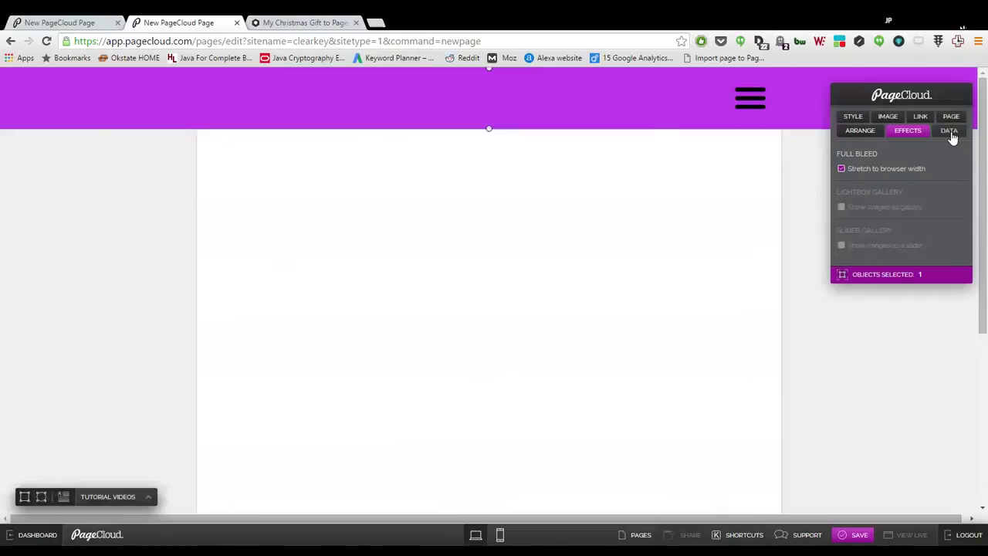
pyautogui.click(950, 131)
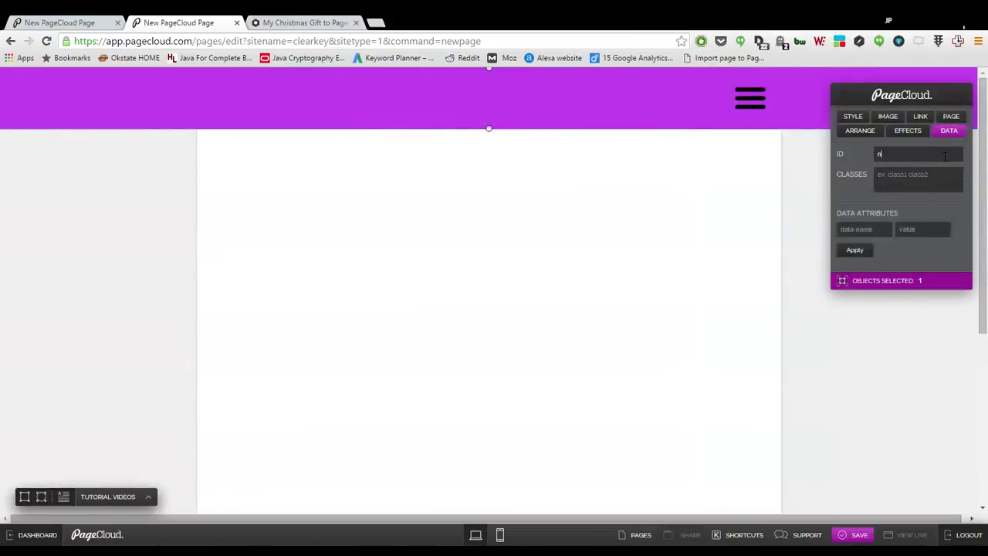
pyautogui.click(721, 202)
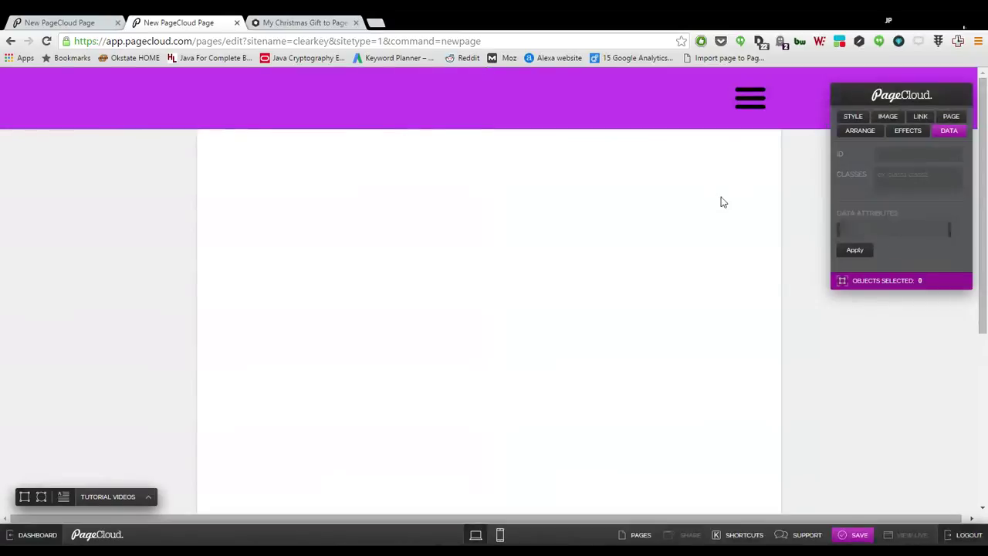
pyautogui.click(765, 112)
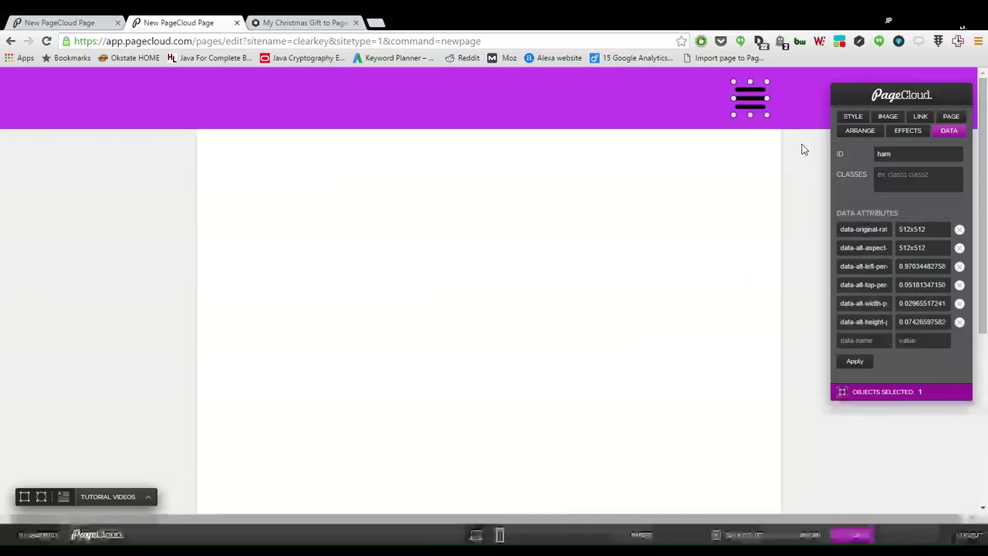
pyautogui.click(733, 199)
pyautogui.click(305, 22)
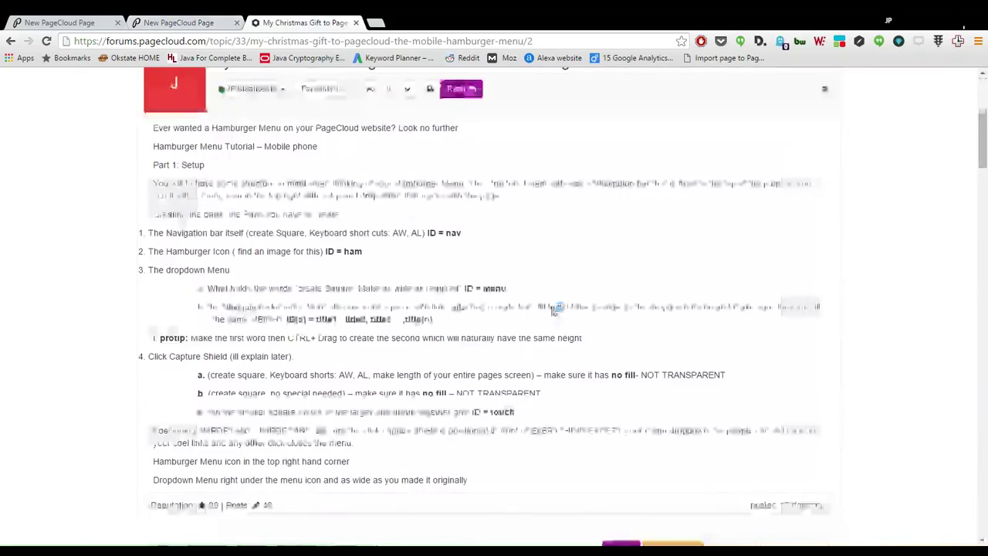
pyautogui.click(185, 22)
pyautogui.click(583, 127)
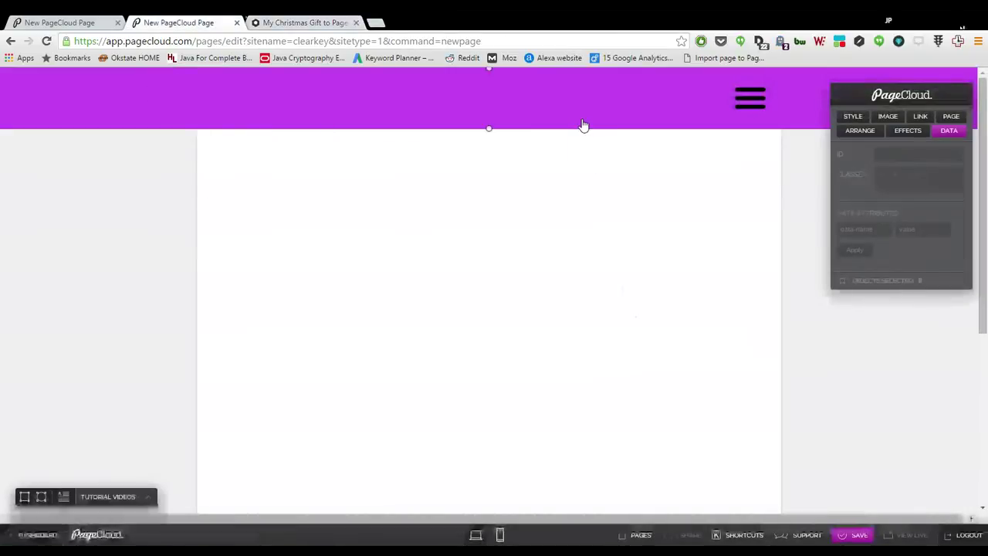
pyautogui.click(756, 108)
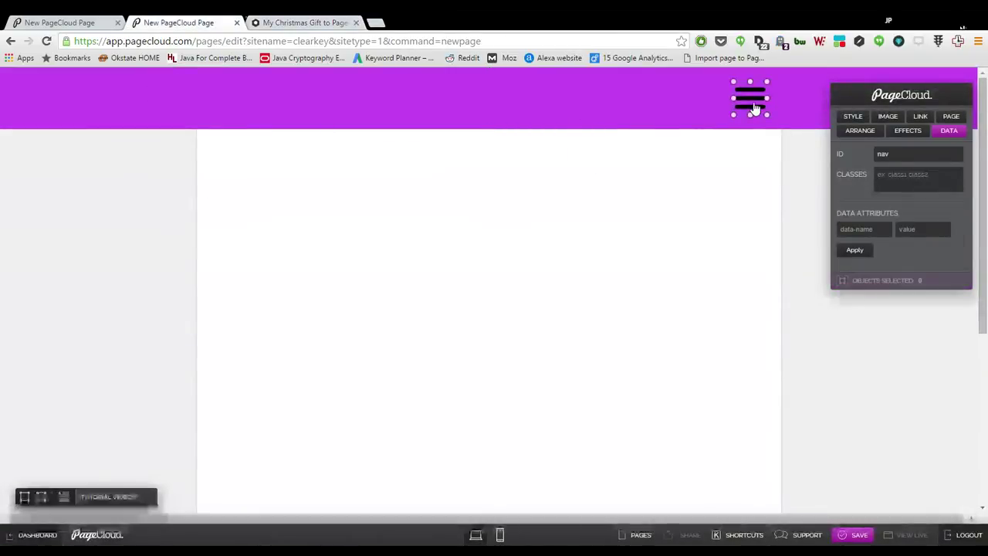
pyautogui.click(732, 164)
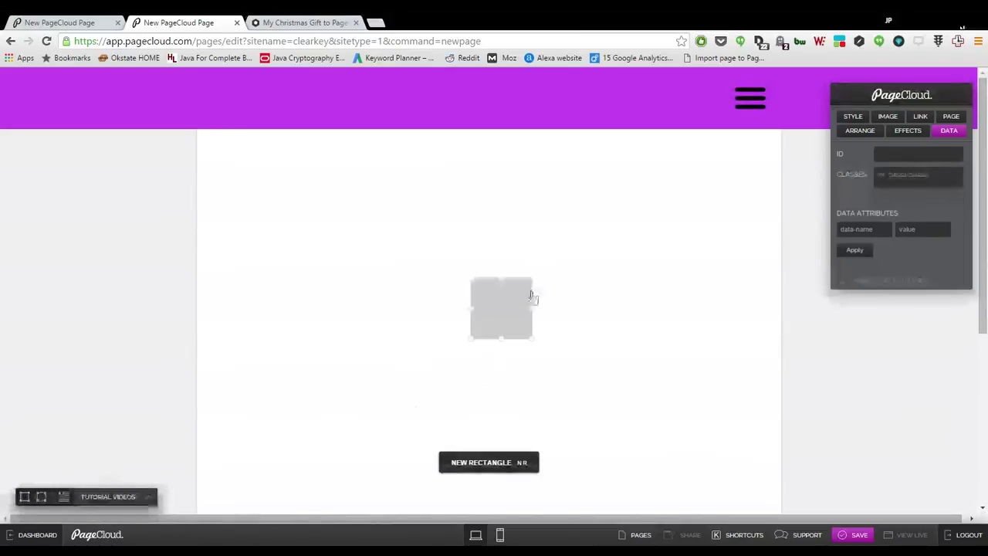
# Move the new rectangle up, set opacity 100, fill light beige, and resize it to 191 × 224 px.
pyautogui.moveTo(516, 289); pyautogui.dragTo(518, 223)
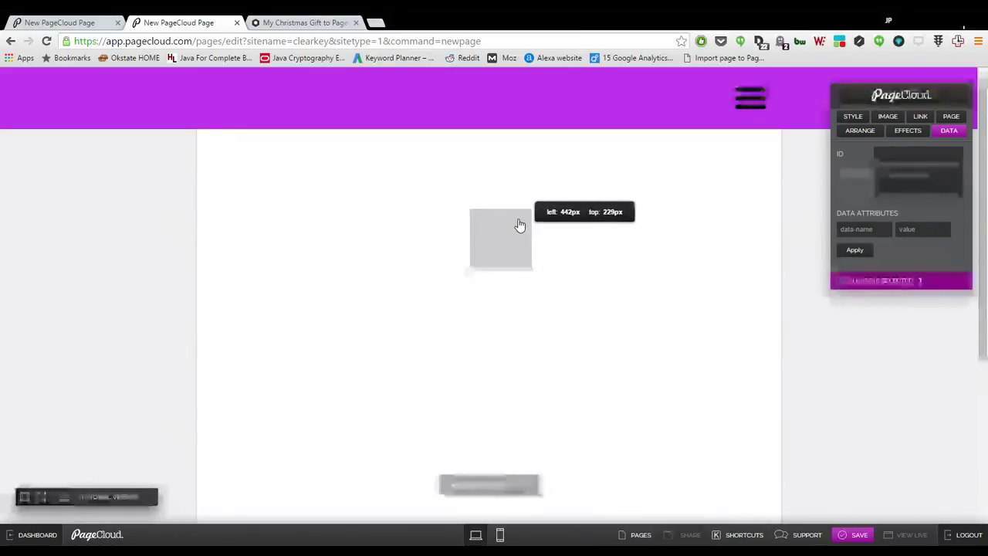
pyautogui.click(857, 131)
pyautogui.click(853, 117)
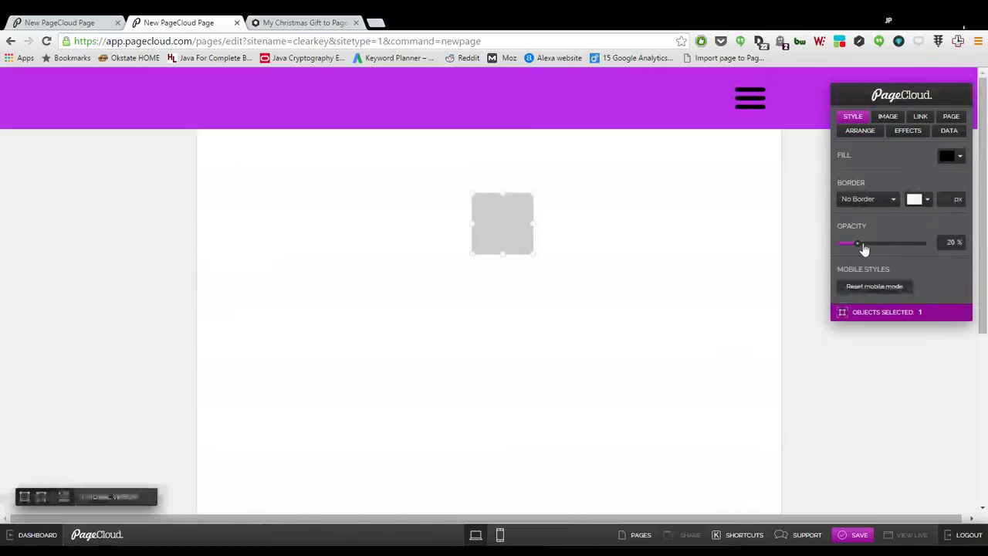
pyautogui.write('100')
pyautogui.press('Return')
pyautogui.click(959, 156)
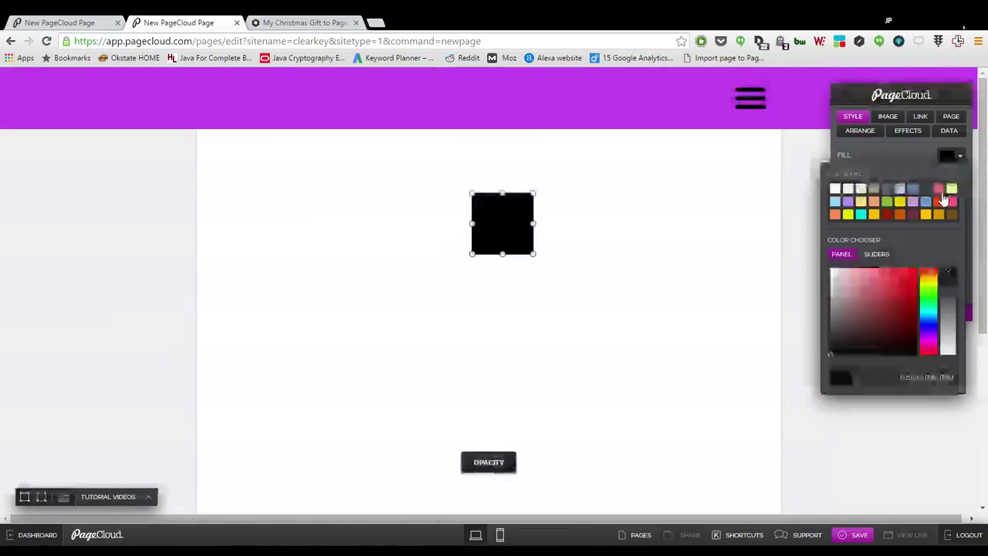
pyautogui.click(861, 188)
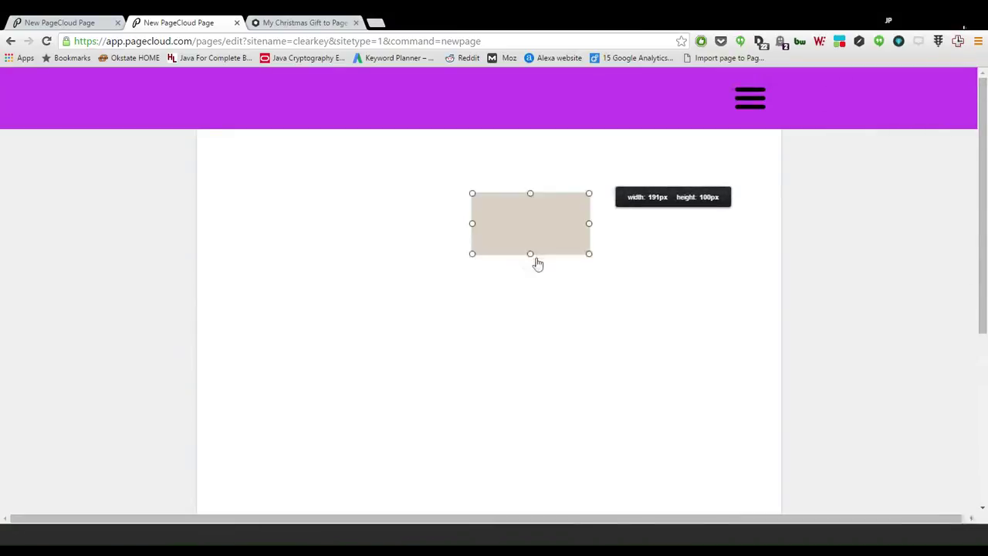
pyautogui.moveTo(530, 254); pyautogui.dragTo(532, 333)
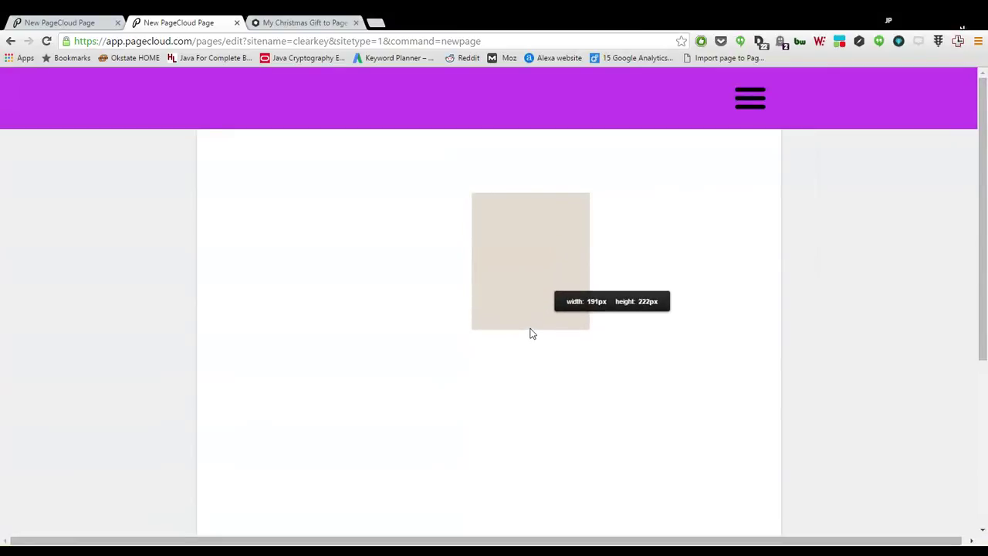
pyautogui.click(454, 280)
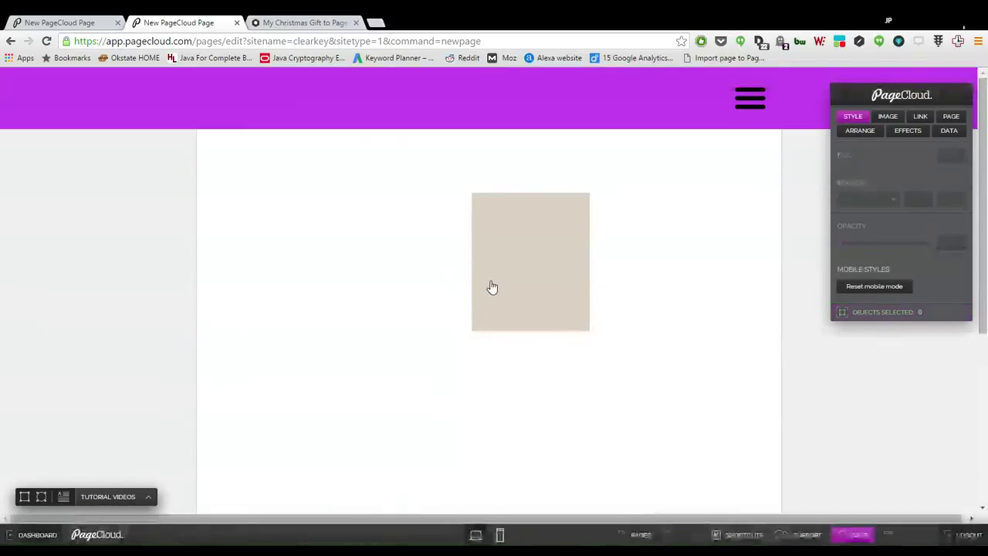
# Add a text box reading 'Title', move it atop the beige rectangle and narrow it to 191 px.
pyautogui.click(64, 496)
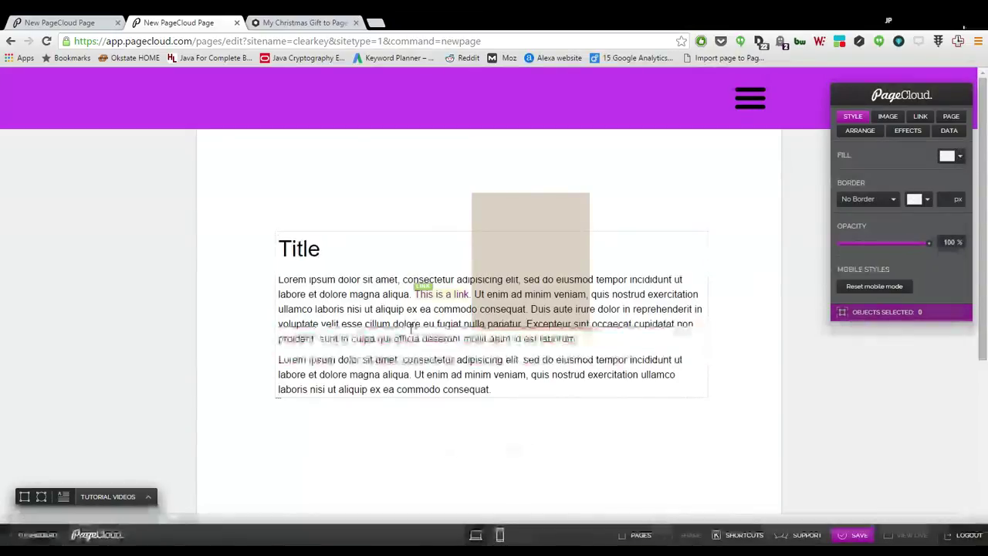
pyautogui.doubleClick(410, 327)
pyautogui.tripleClick(410, 328)
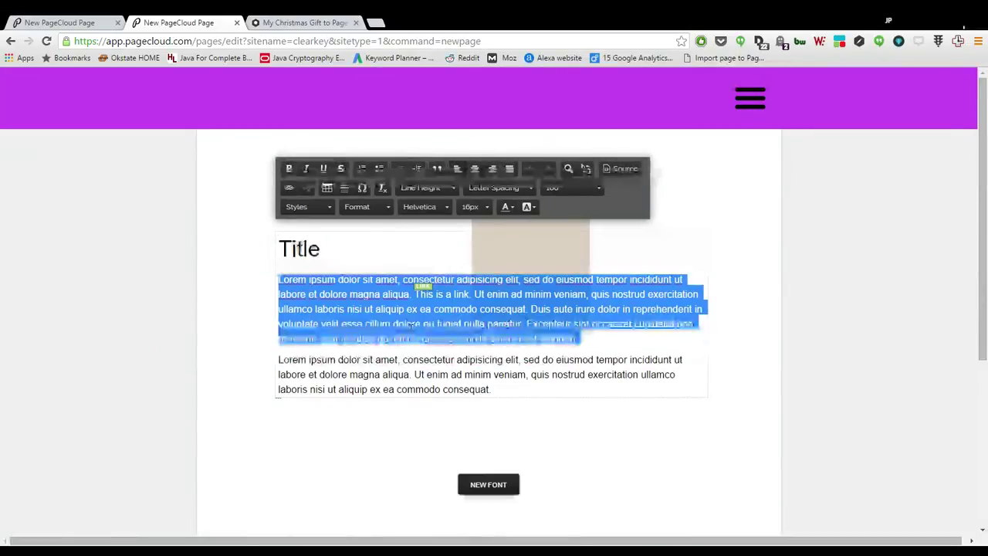
pyautogui.hotkey('ctrl', 'a')
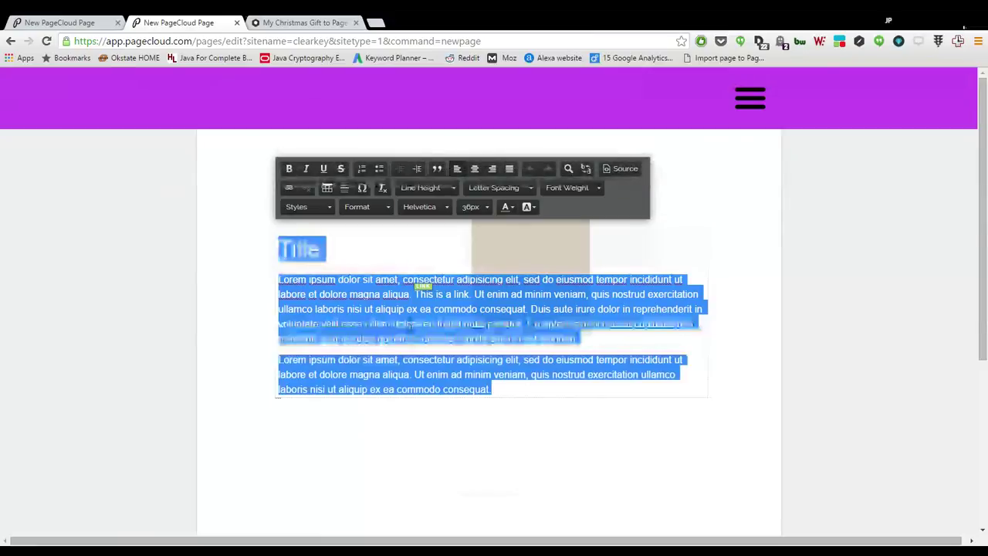
pyautogui.write('Ti')
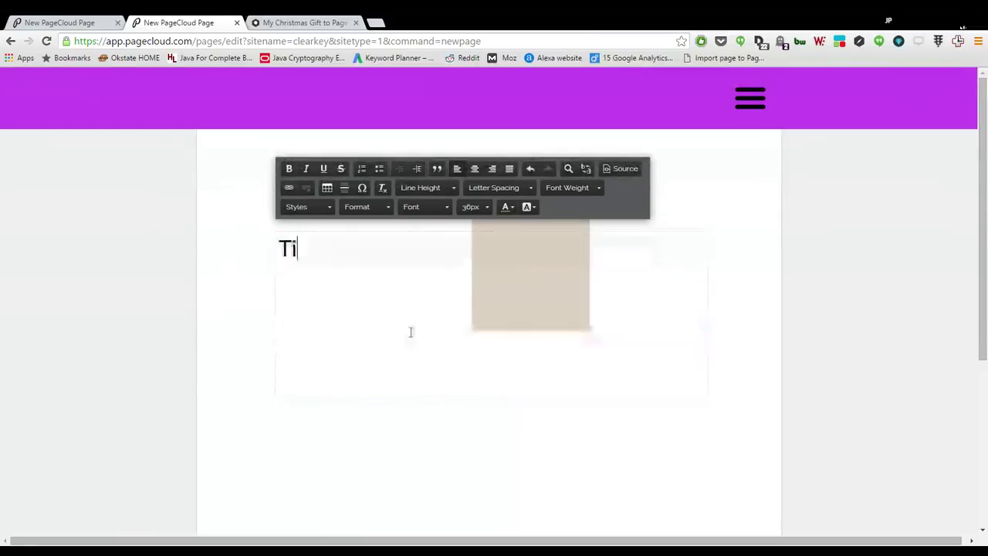
pyautogui.write('tle')
pyautogui.press('BackSpace')
pyautogui.press('Escape')
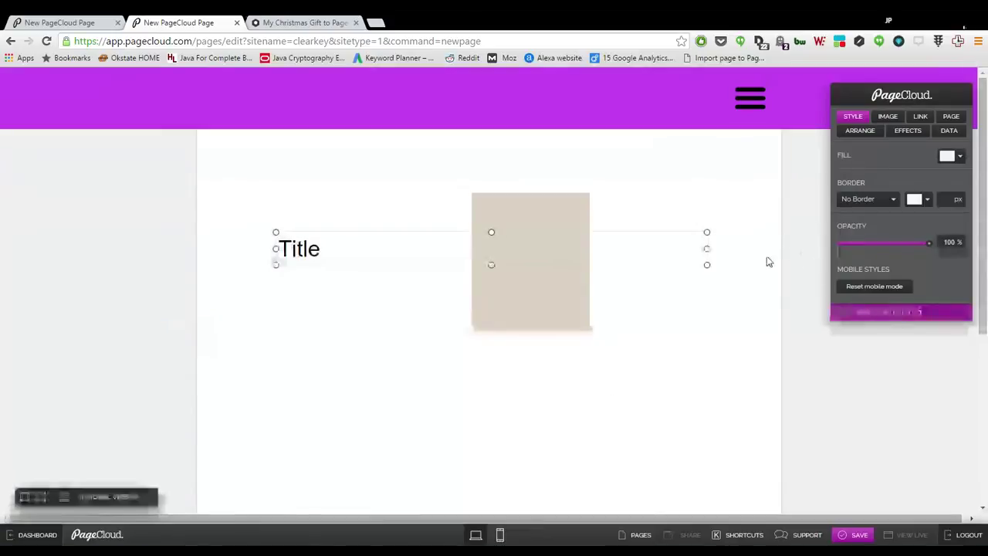
pyautogui.moveTo(417, 247); pyautogui.dragTo(615, 210)
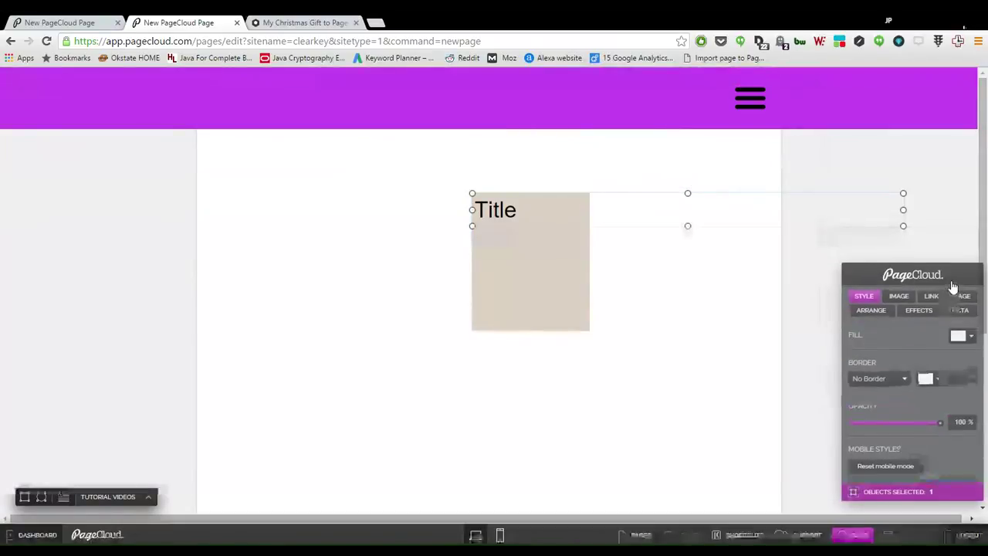
pyautogui.moveTo(907, 210); pyautogui.dragTo(592, 210)
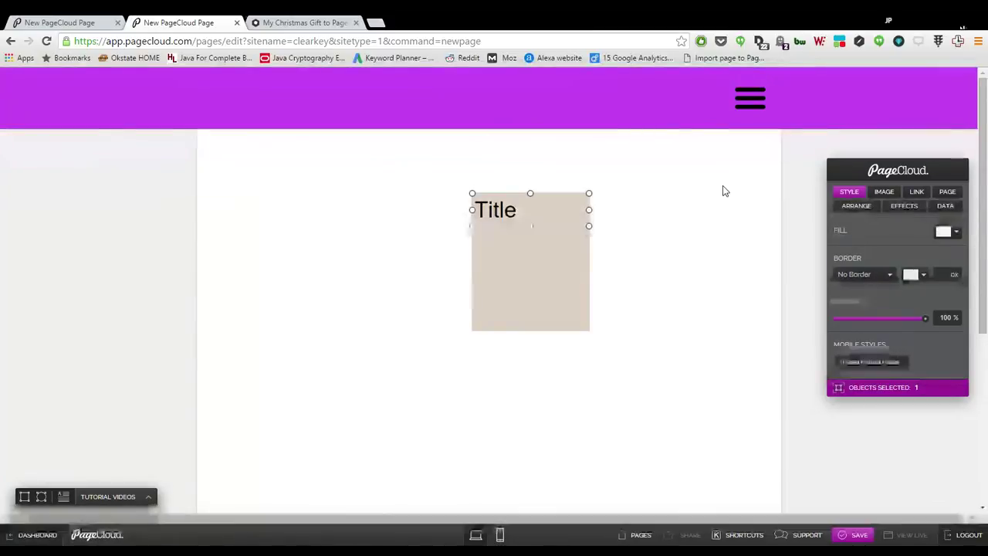
# Check the tutorial, then select the Title text element and adjust its height.
pyautogui.click(724, 191)
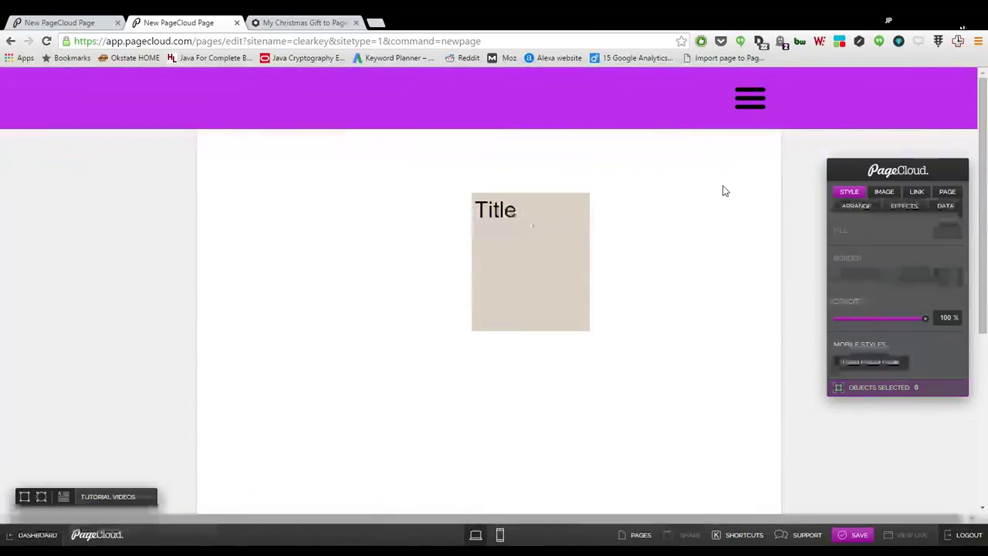
pyautogui.click(539, 216)
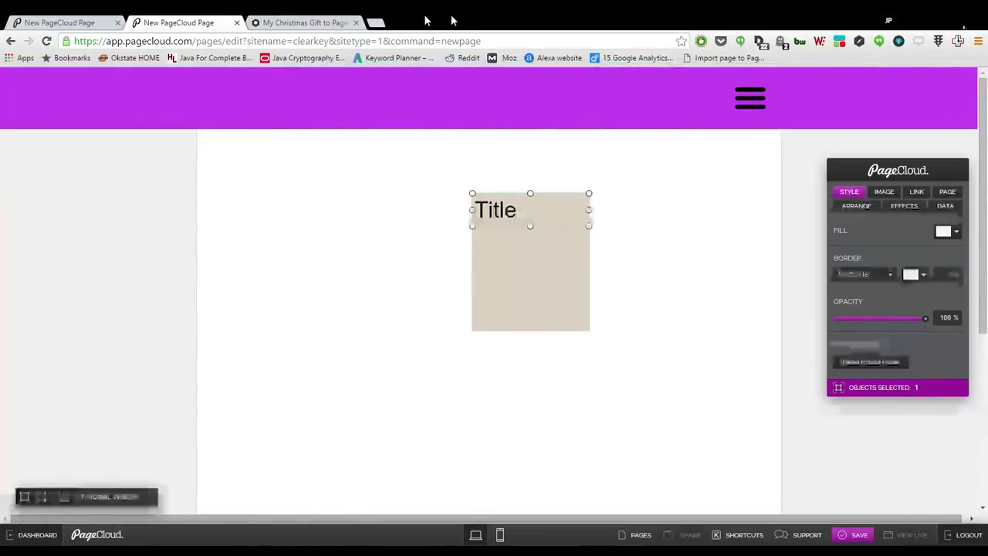
pyautogui.click(324, 22)
pyautogui.hotkey('ctrl', 'shift', 'Tab')
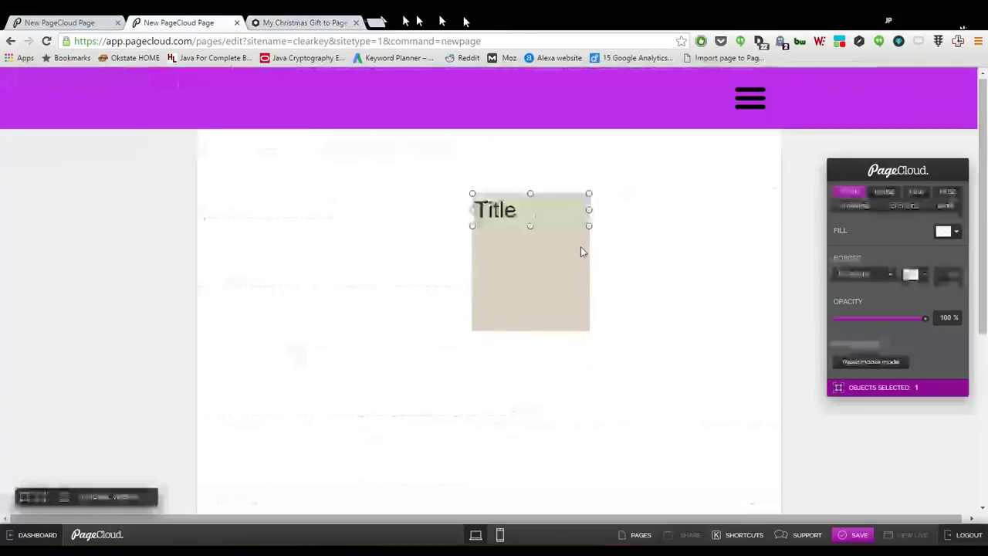
pyautogui.doubleClick(552, 214)
pyautogui.moveTo(589, 226); pyautogui.dragTo(593, 244)
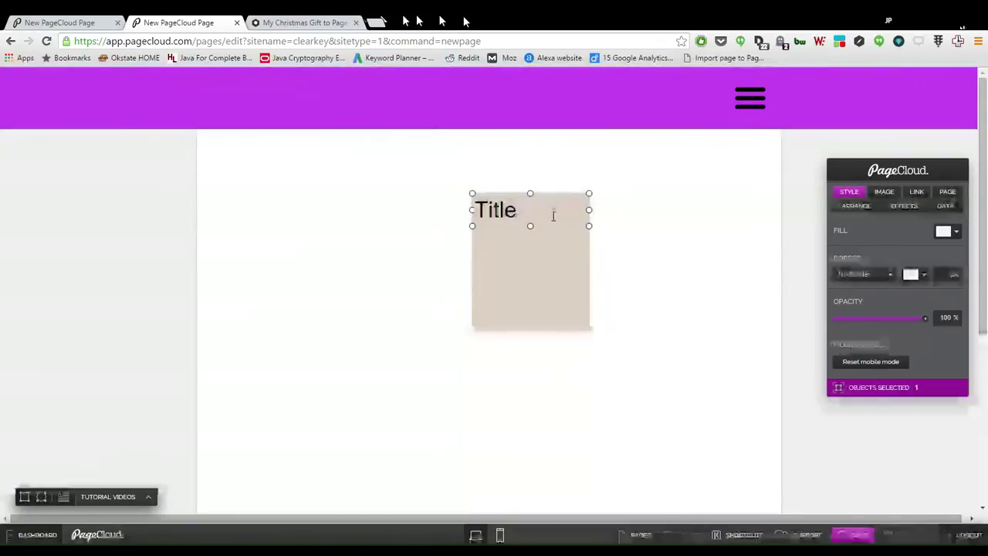
# Duplicate Title into four stacked entries and stretch the beige box taller to fit them.
pyautogui.moveTo(553, 218); pyautogui.dragTo(552, 278)
pyautogui.moveTo(582, 321); pyautogui.dragTo(552, 307)
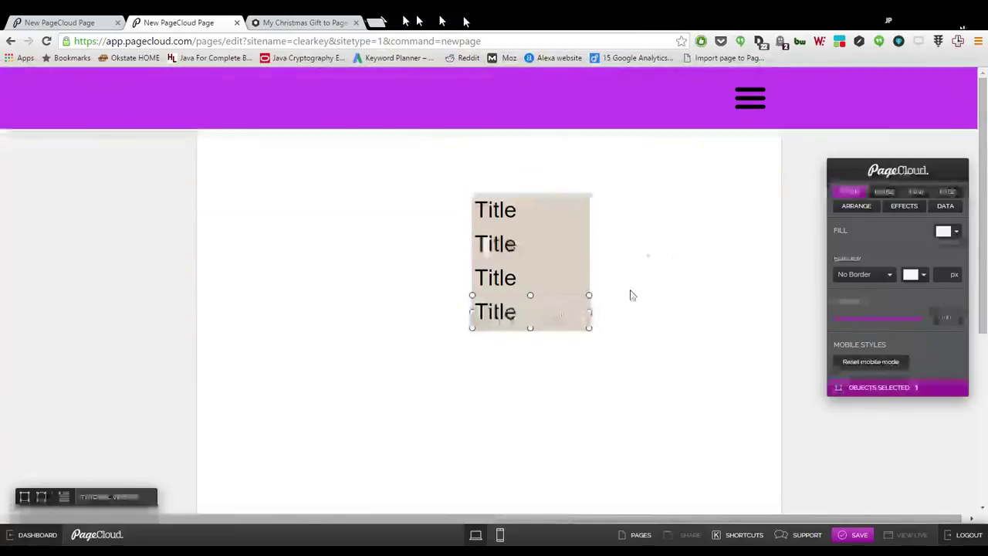
pyautogui.click(587, 336)
pyautogui.click(587, 334)
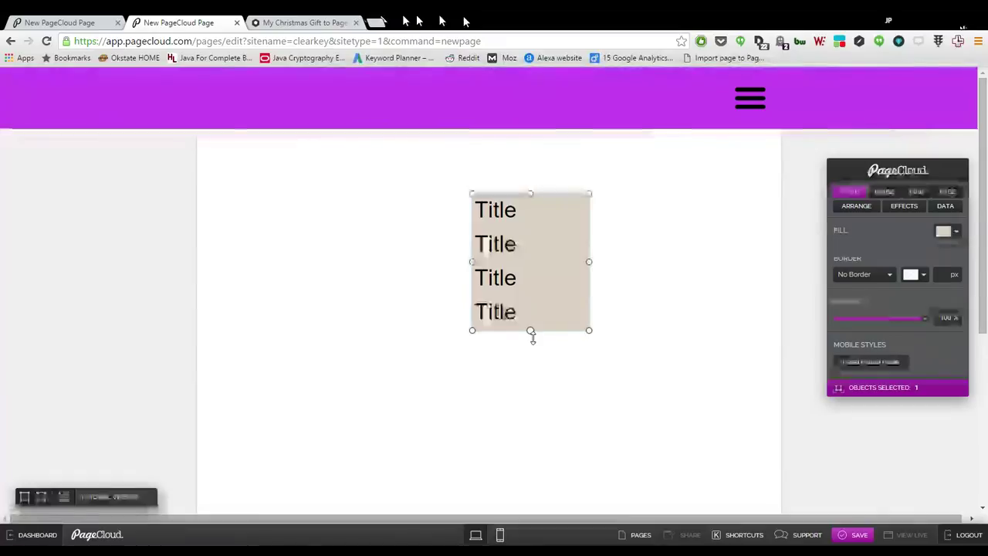
pyautogui.moveTo(531, 333); pyautogui.dragTo(535, 343)
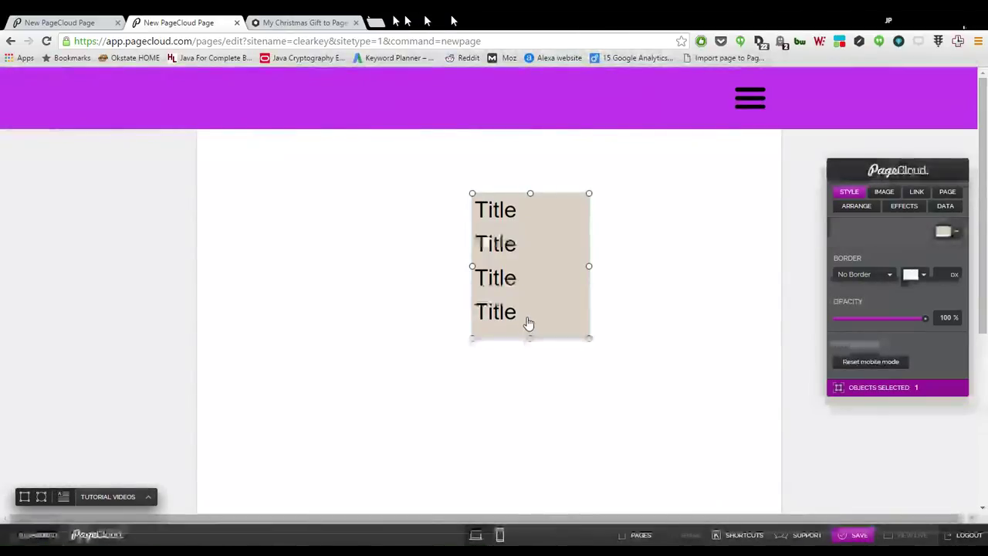
# Group the beige box with its four Titles and move it to left 755, top 100 px.
pyautogui.keyDown('shift'); pyautogui.click(534, 275); pyautogui.keyUp('shift')
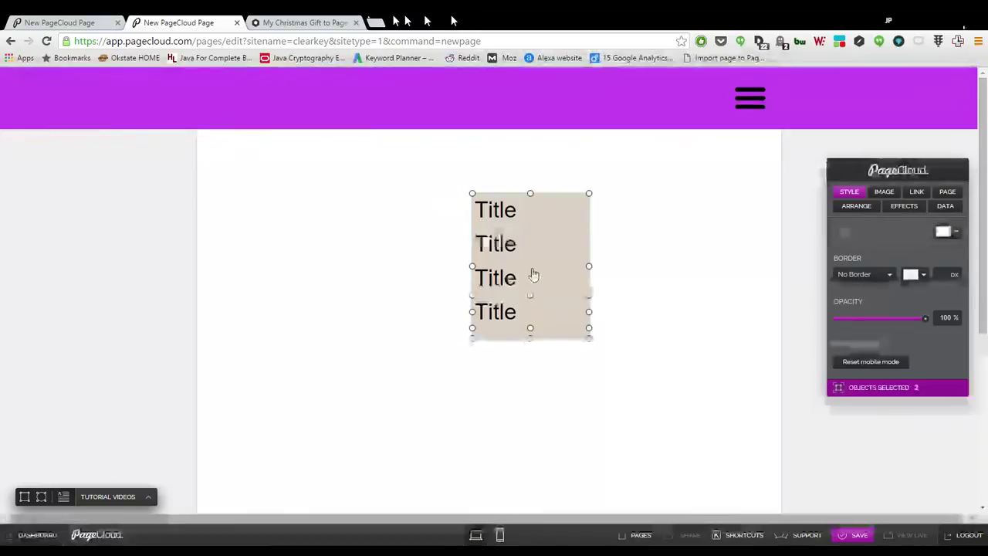
pyautogui.keyDown('shift'); pyautogui.click(515, 219); pyautogui.keyUp('shift')
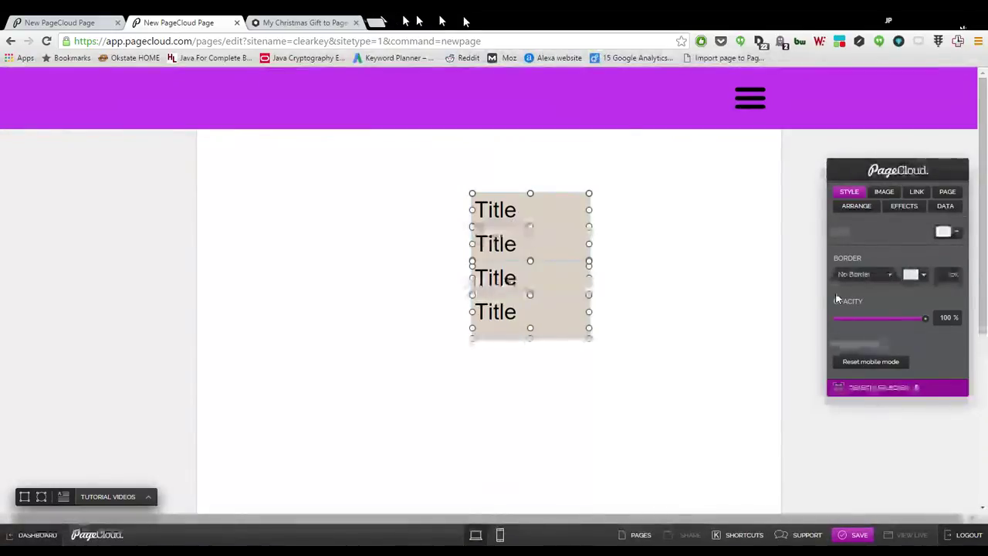
pyautogui.click(856, 205)
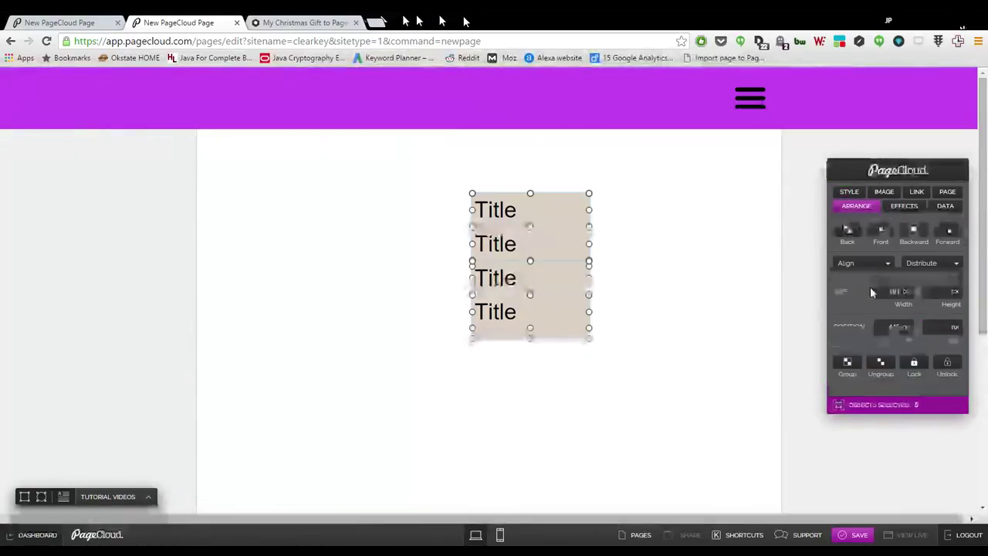
pyautogui.click(852, 363)
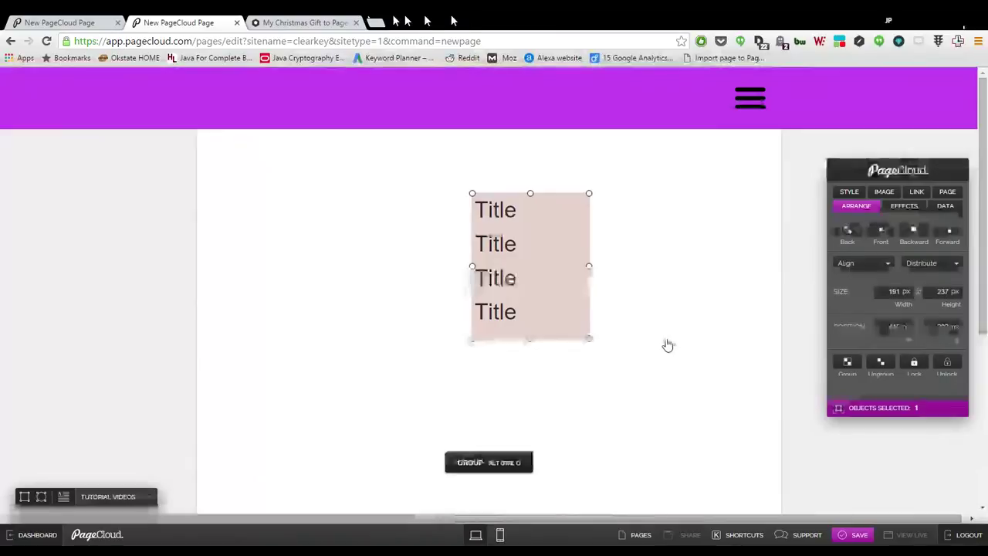
pyautogui.click(669, 345)
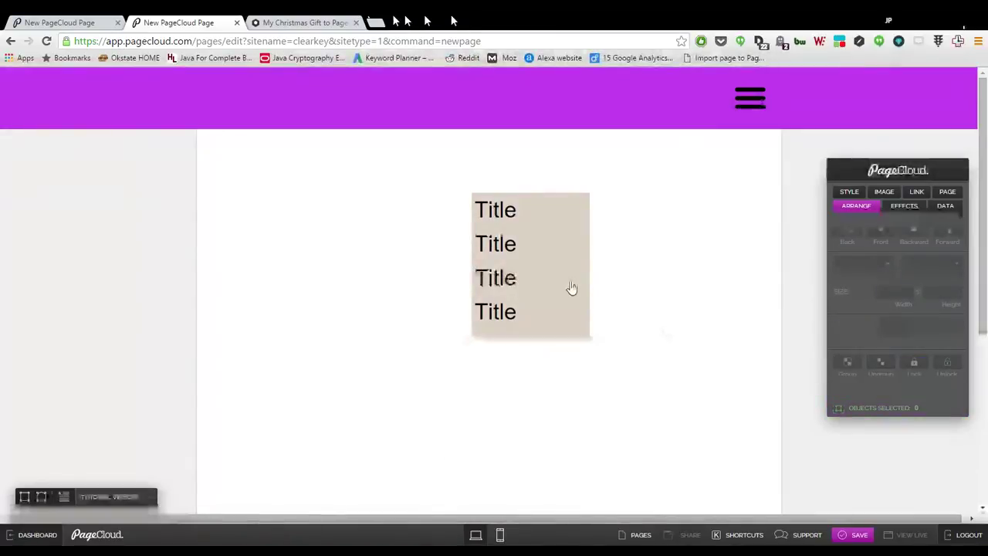
pyautogui.moveTo(571, 288); pyautogui.dragTo(765, 228)
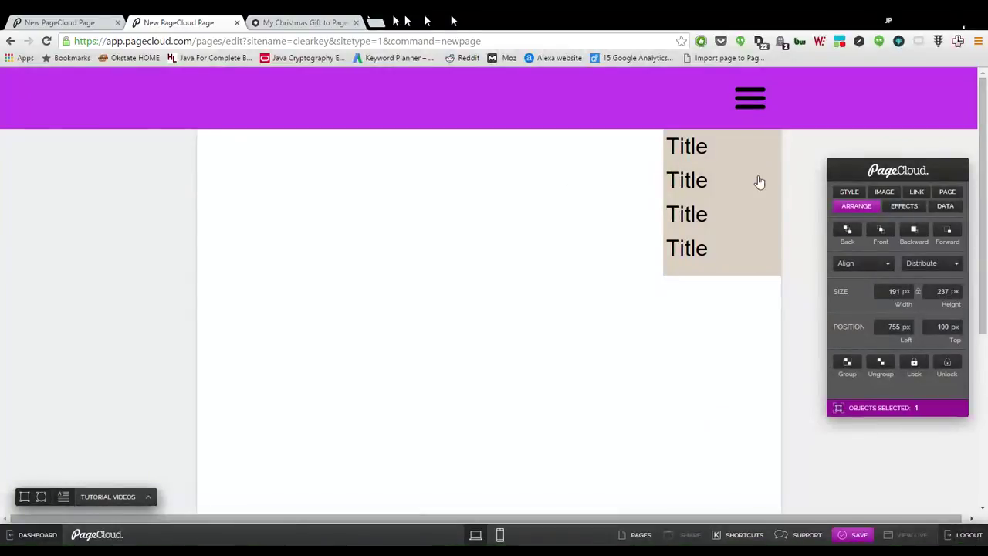
# Set the group's ID to menu and drag it back to the middle of the page.
pyautogui.click(945, 206)
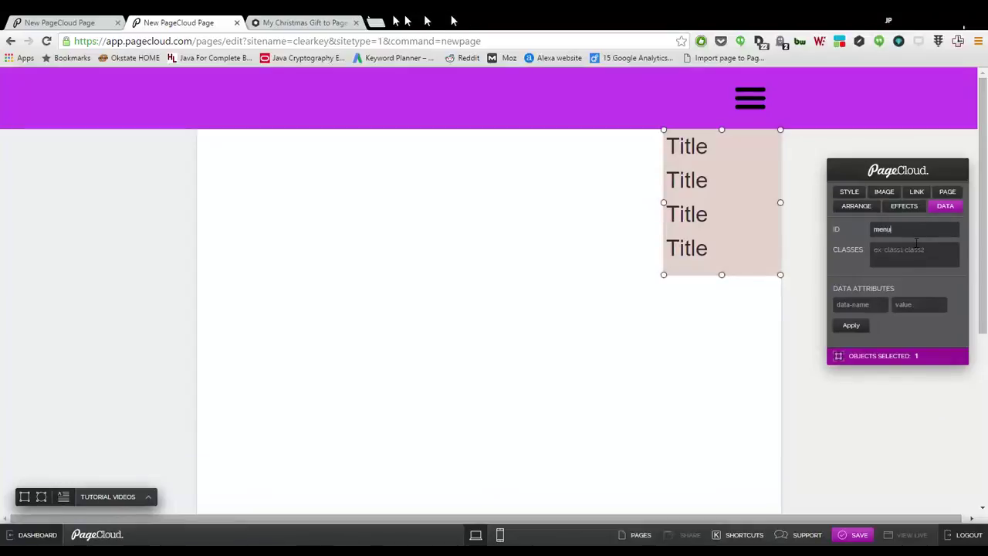
pyautogui.click(430, 278)
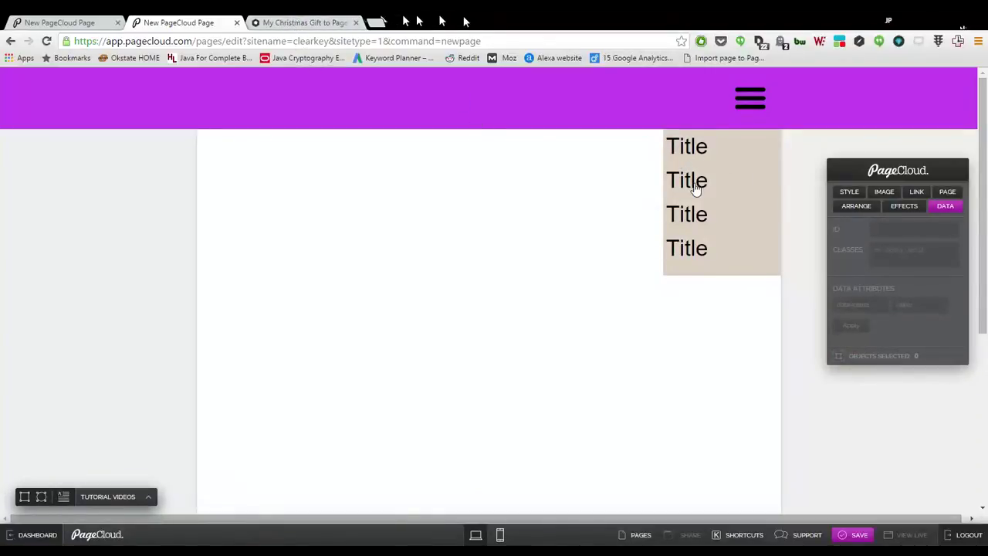
pyautogui.click(703, 153)
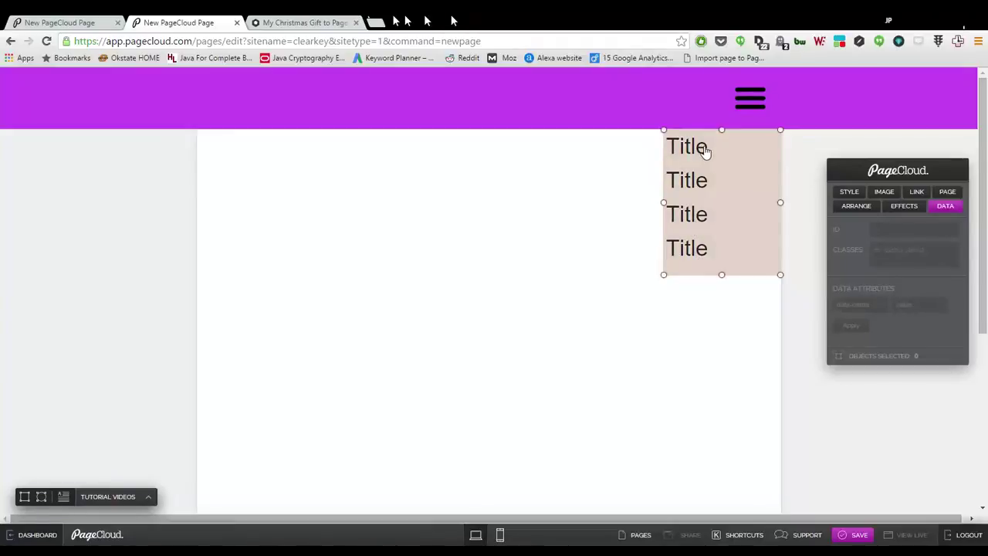
pyautogui.moveTo(745, 178); pyautogui.dragTo(571, 244)
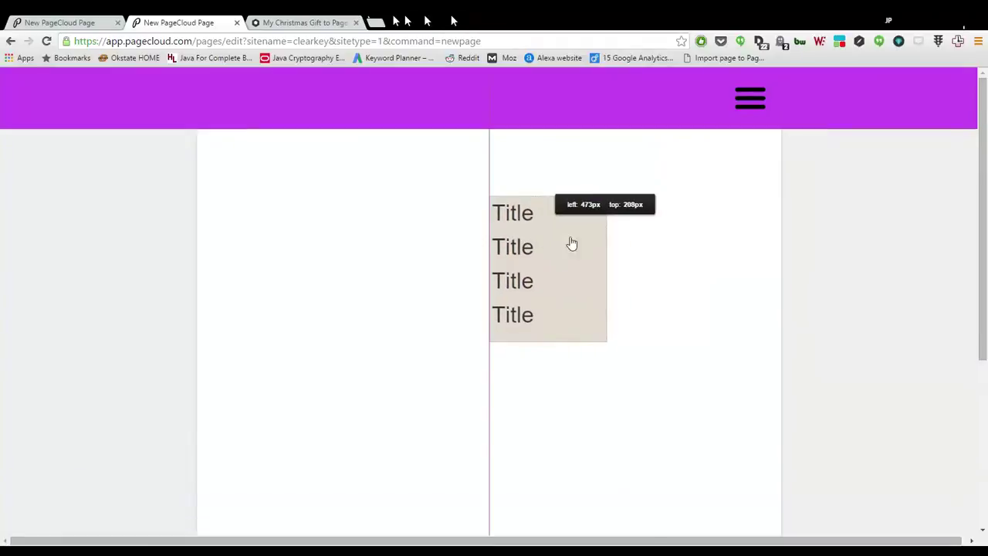
pyautogui.moveTo(643, 245); pyautogui.dragTo(623, 249)
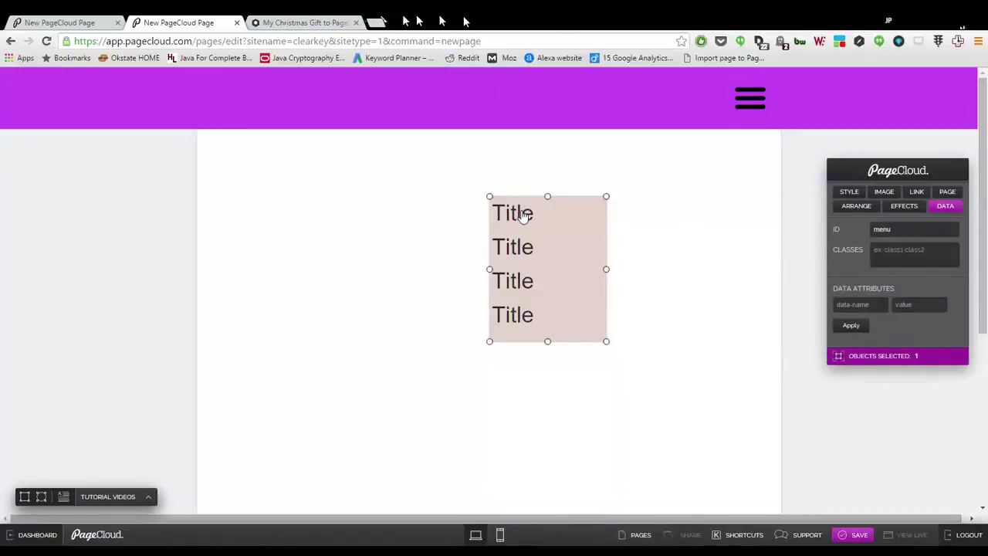
pyautogui.click(547, 218)
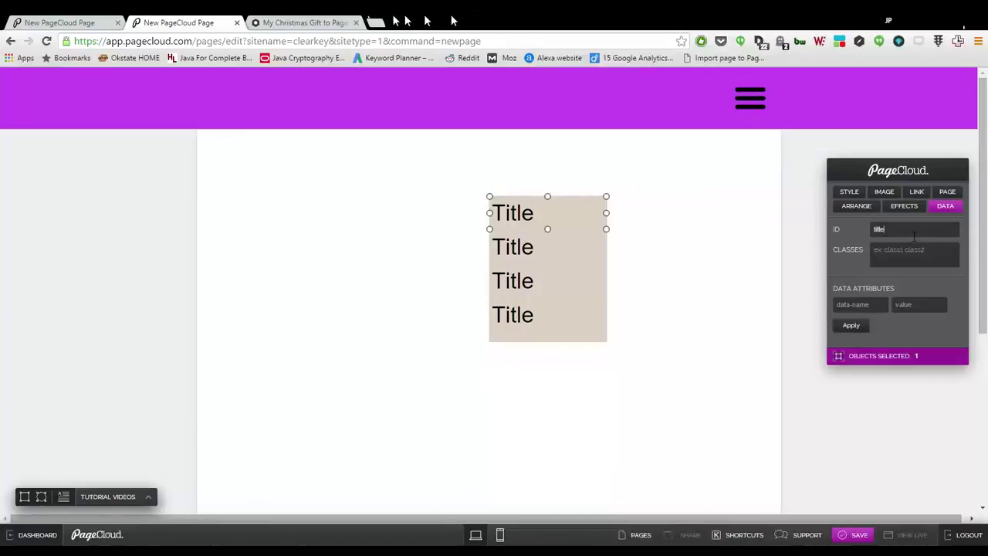
# Give the four Title entries the IDs title1, title2, title3 and title4.
pyautogui.click(682, 246)
pyautogui.click(533, 247)
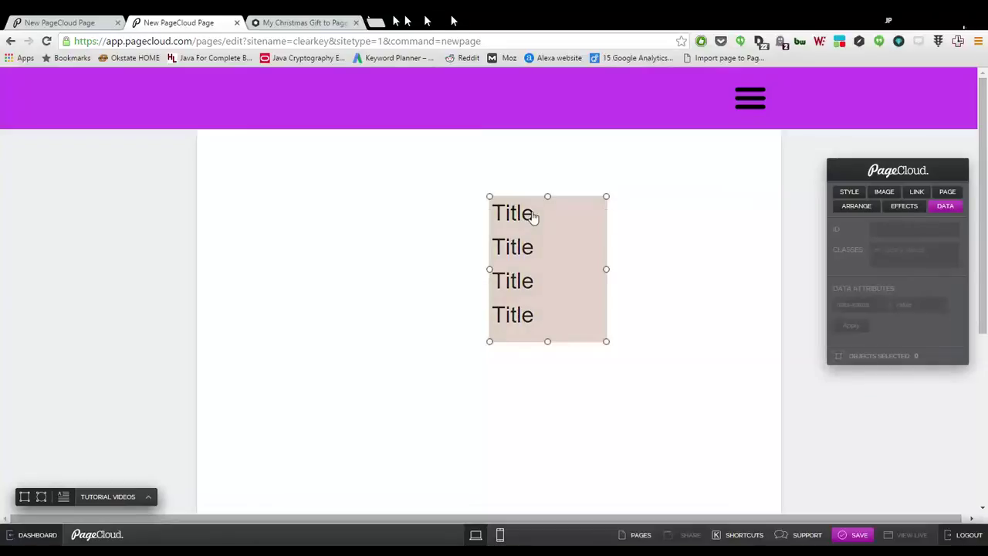
pyautogui.click(534, 215)
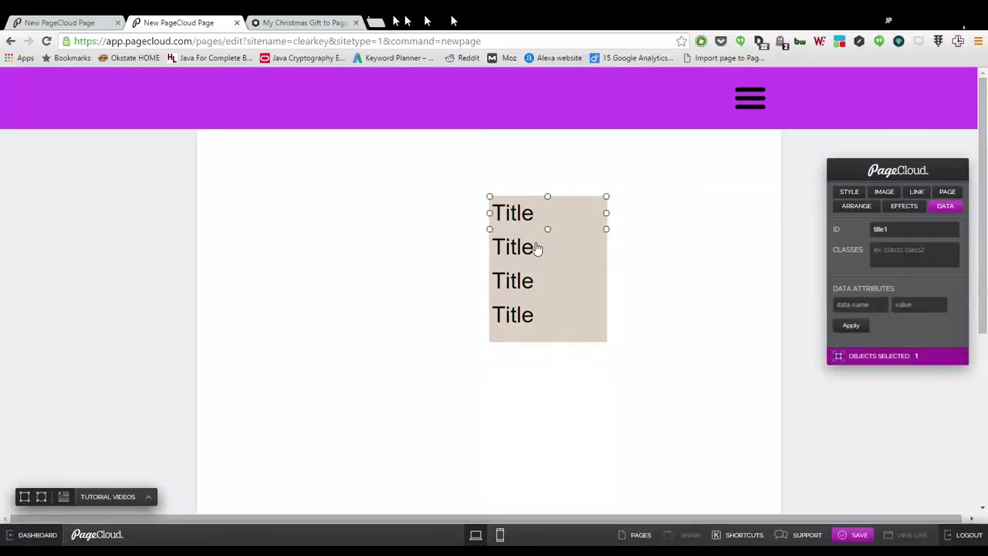
pyautogui.click(537, 248)
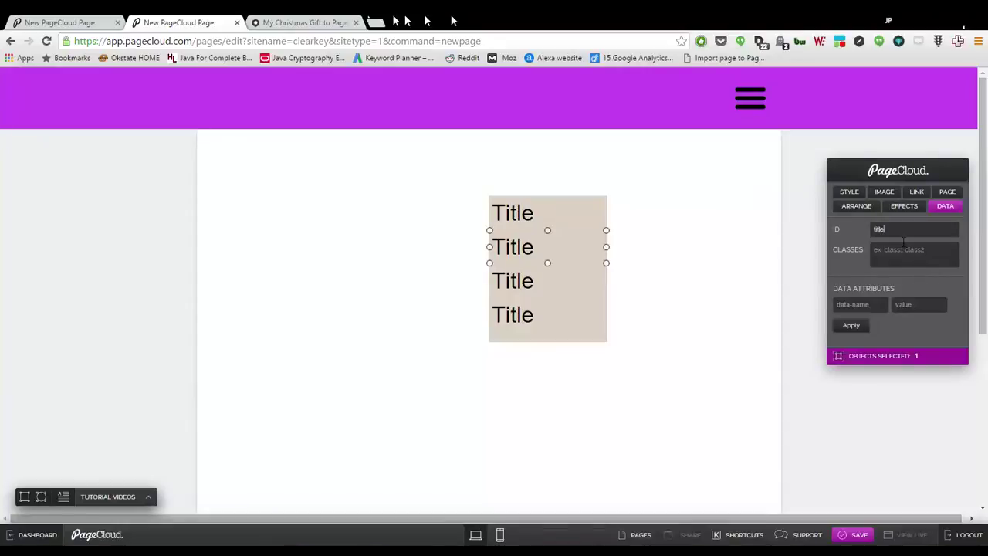
pyautogui.click(679, 220)
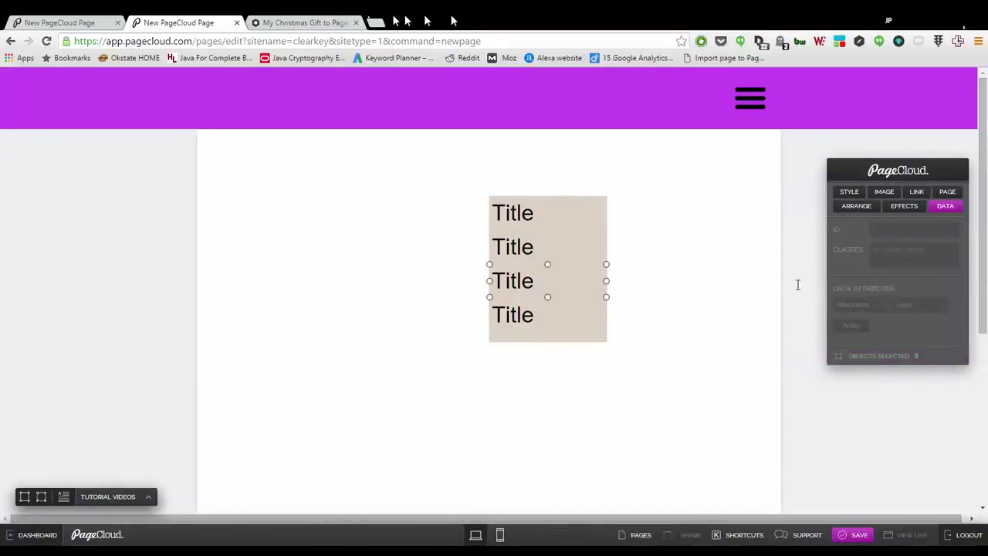
pyautogui.click(919, 232)
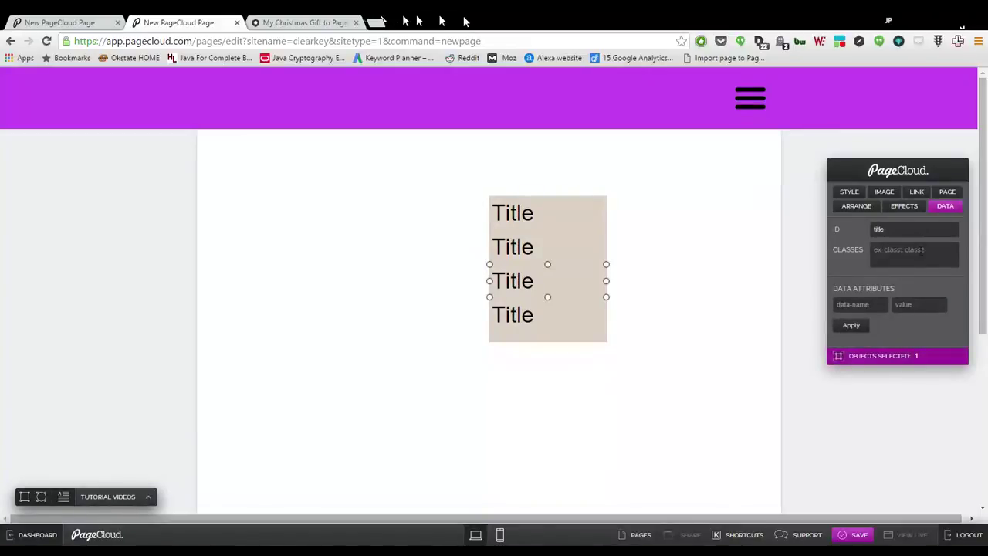
pyautogui.click(624, 335)
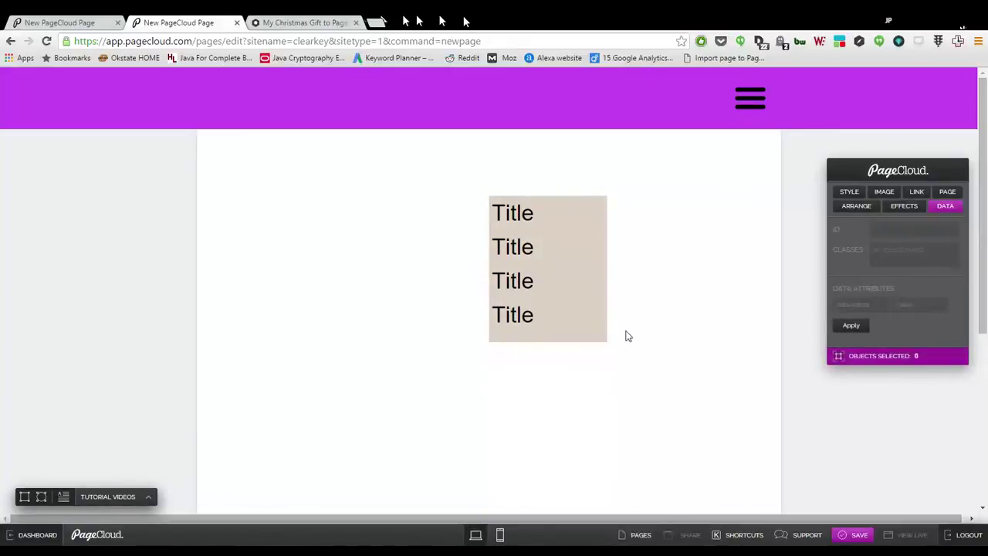
pyautogui.click(531, 323)
pyautogui.click(956, 231)
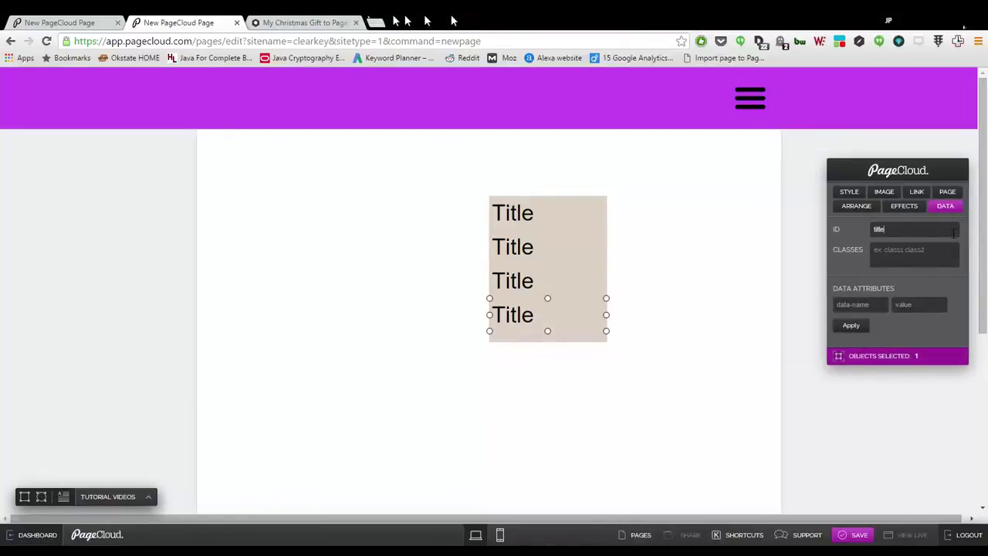
pyautogui.click(664, 264)
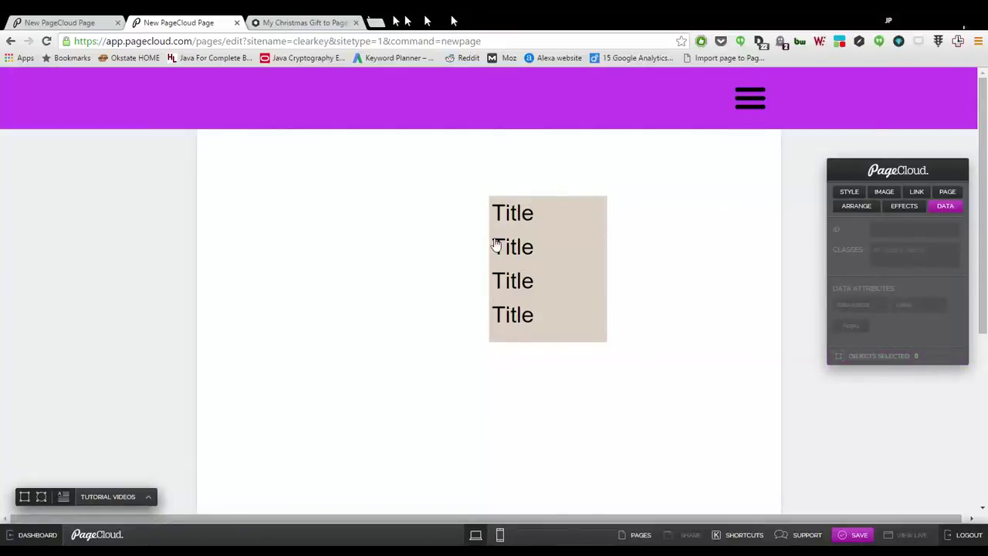
pyautogui.click(525, 264)
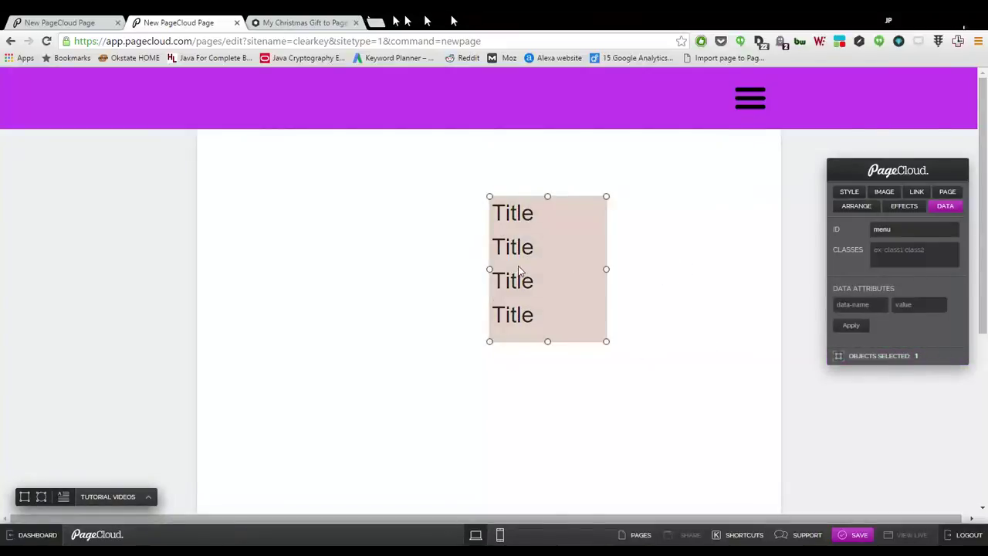
# Move the menu group up under the hamburger icon, then add a new rectangle to the page.
pyautogui.moveTo(609, 271); pyautogui.dragTo(695, 210)
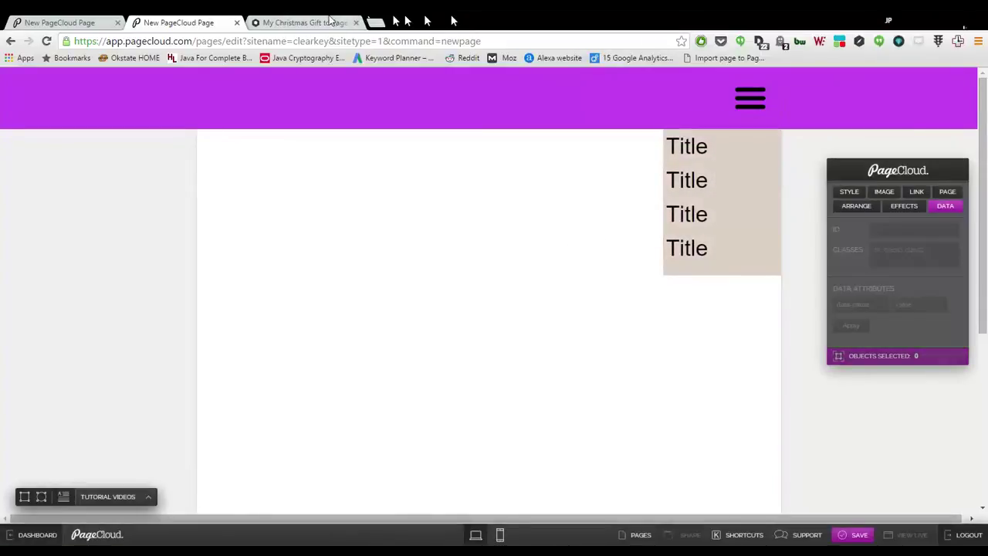
pyautogui.click(305, 23)
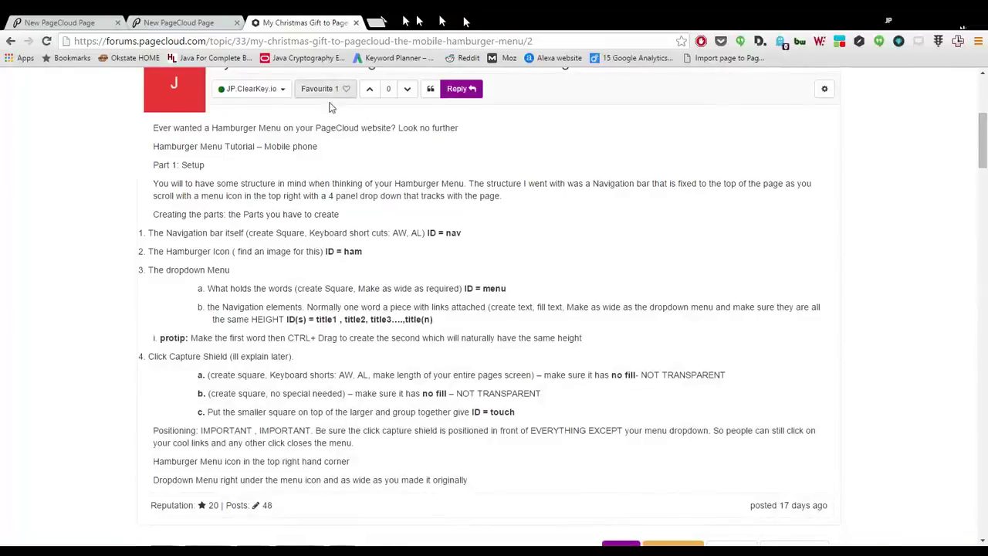
pyautogui.click(189, 22)
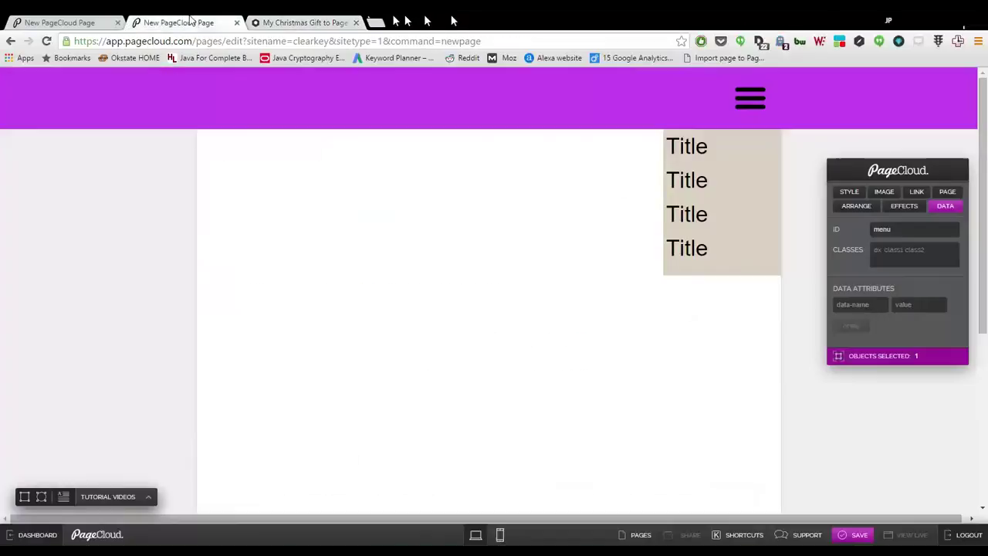
pyautogui.click(25, 496)
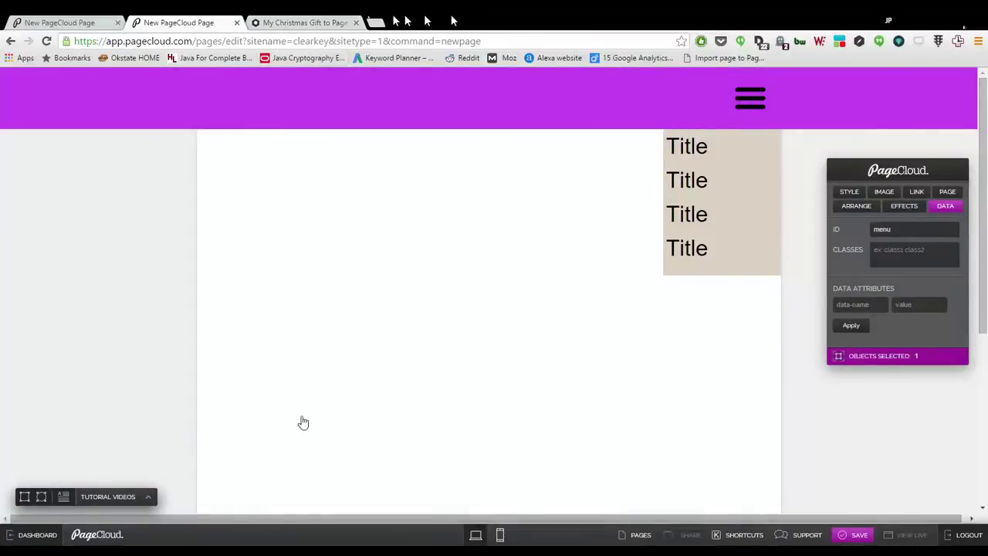
# Align the rectangle to the left edge, size it to about 543×487 px, and save the page.
pyautogui.moveTo(472, 307); pyautogui.dragTo(434, 350)
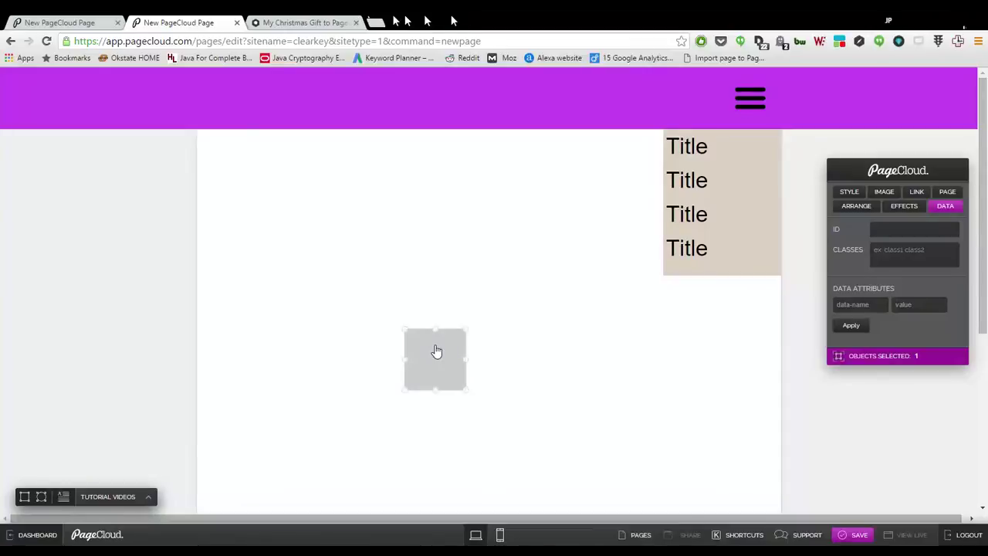
pyautogui.hotkey('a', 'Left')
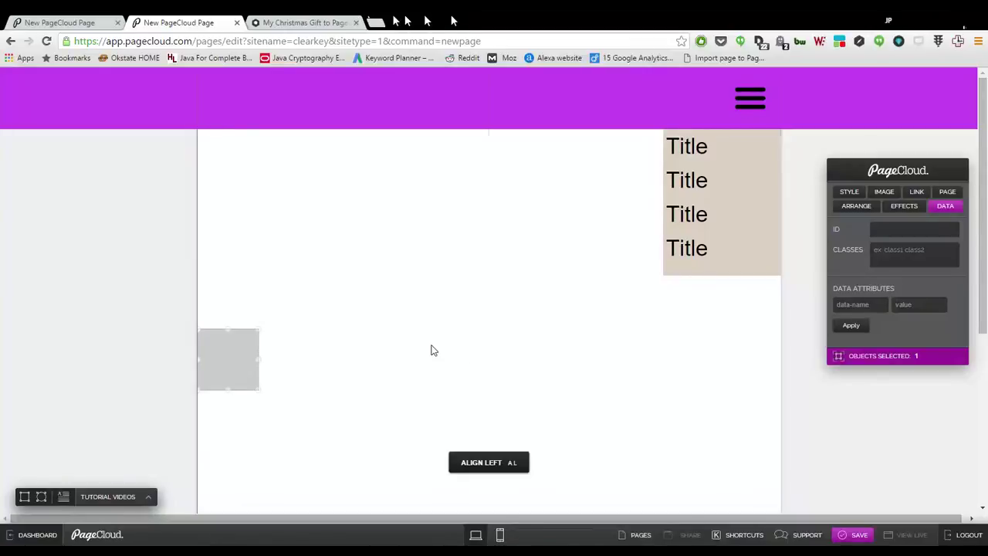
pyautogui.hotkey('a', 'w')
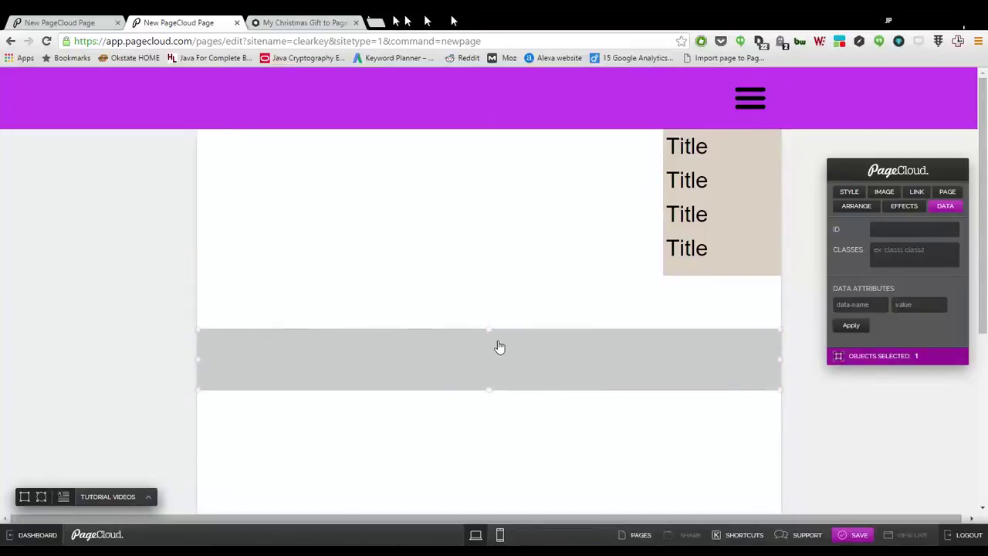
pyautogui.moveTo(492, 334); pyautogui.dragTo(497, 162)
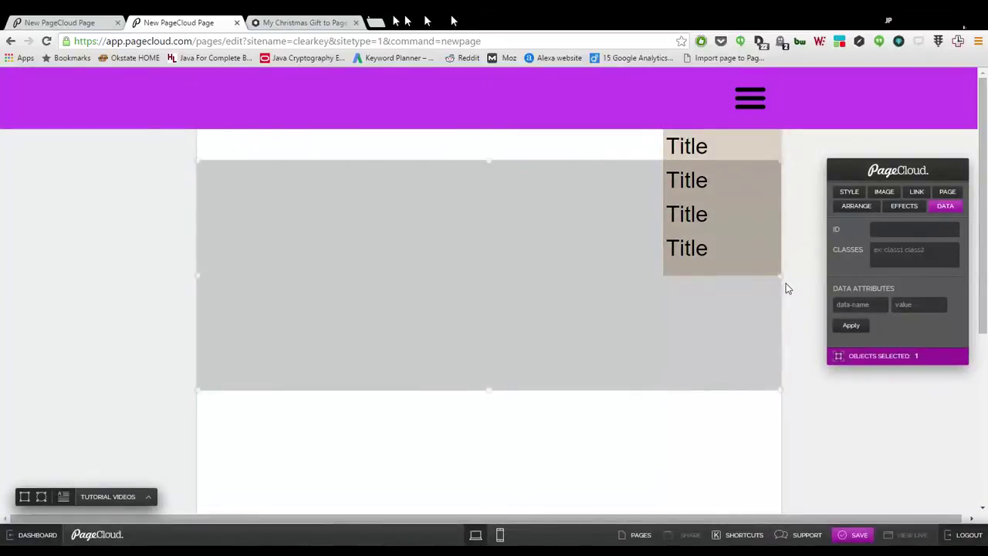
pyautogui.click(769, 296)
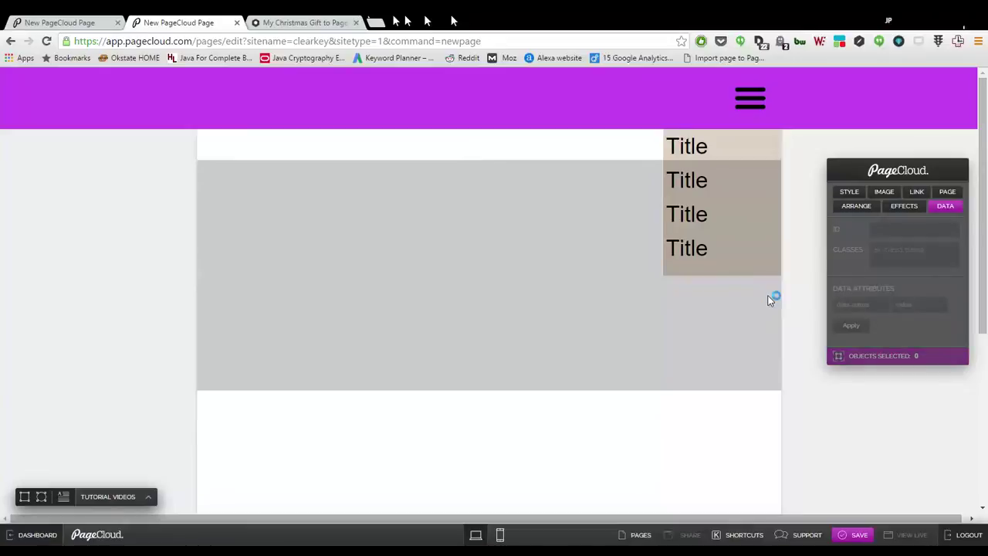
pyautogui.moveTo(781, 277); pyautogui.dragTo(532, 297)
pyautogui.moveTo(369, 392); pyautogui.dragTo(388, 435)
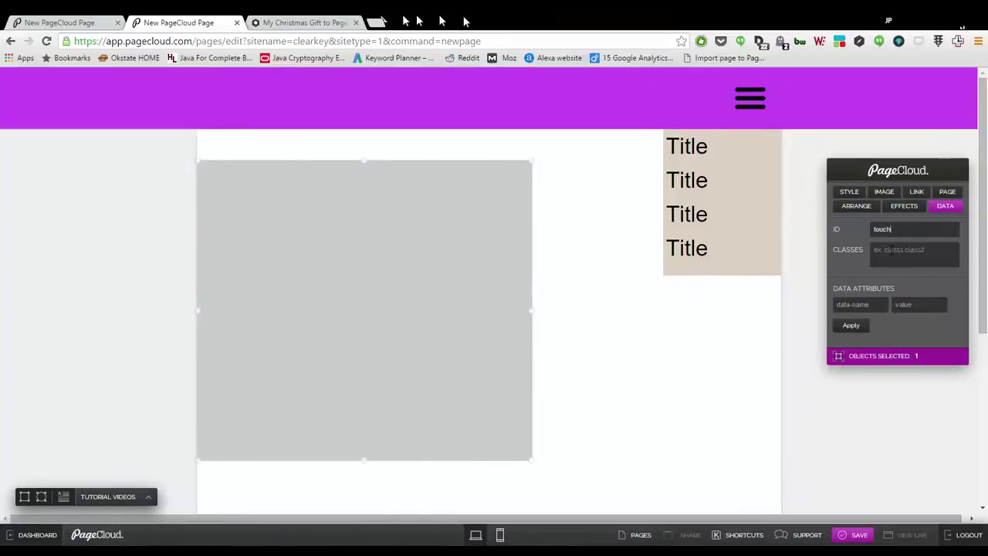
pyautogui.click(809, 263)
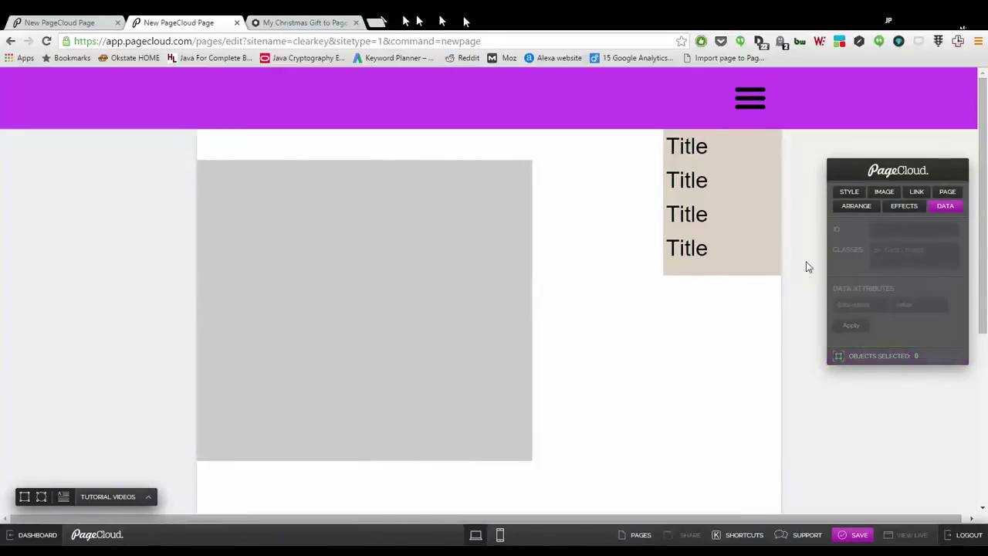
pyautogui.click(862, 540)
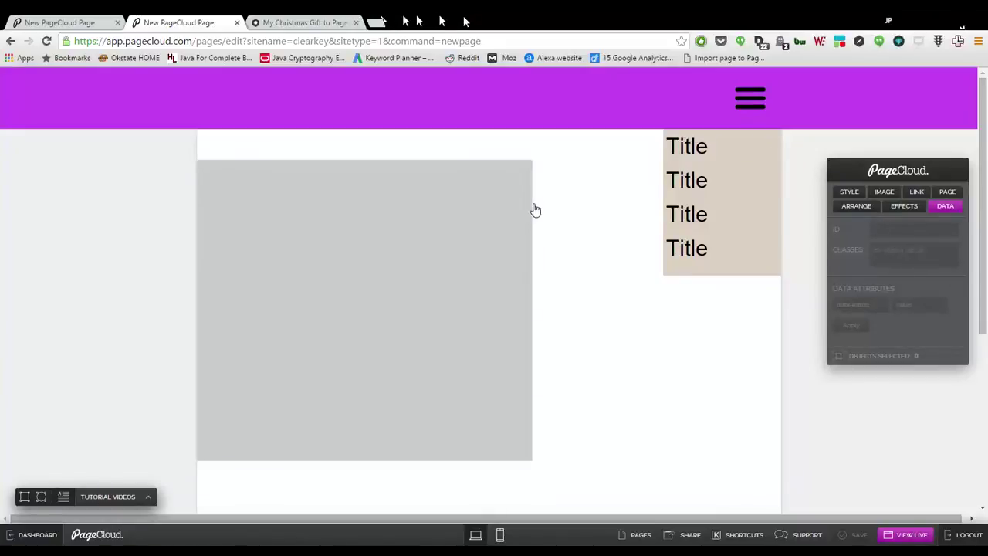
# Check the grey box on the page against the forum tutorial.
pyautogui.click(466, 244)
pyautogui.click(587, 289)
pyautogui.click(320, 22)
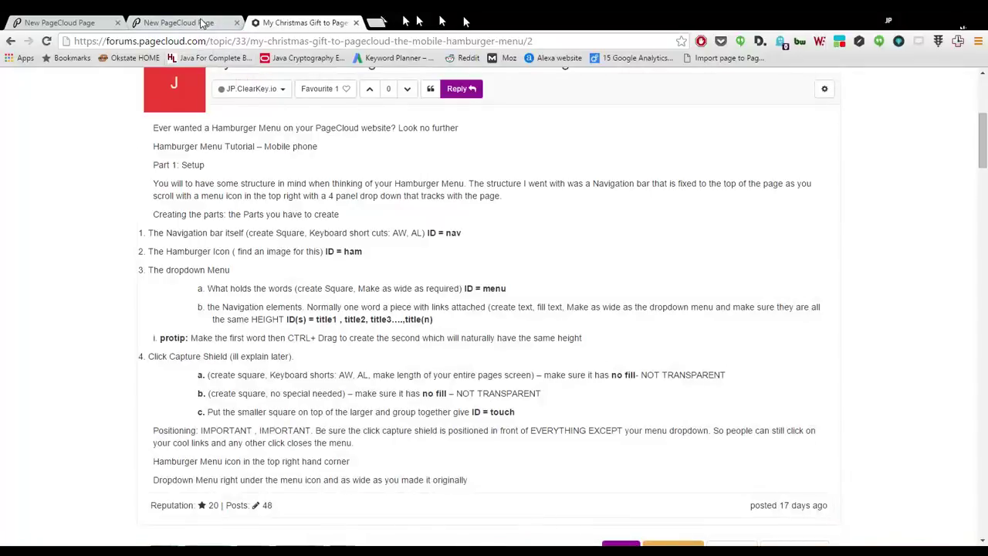
pyautogui.click(190, 23)
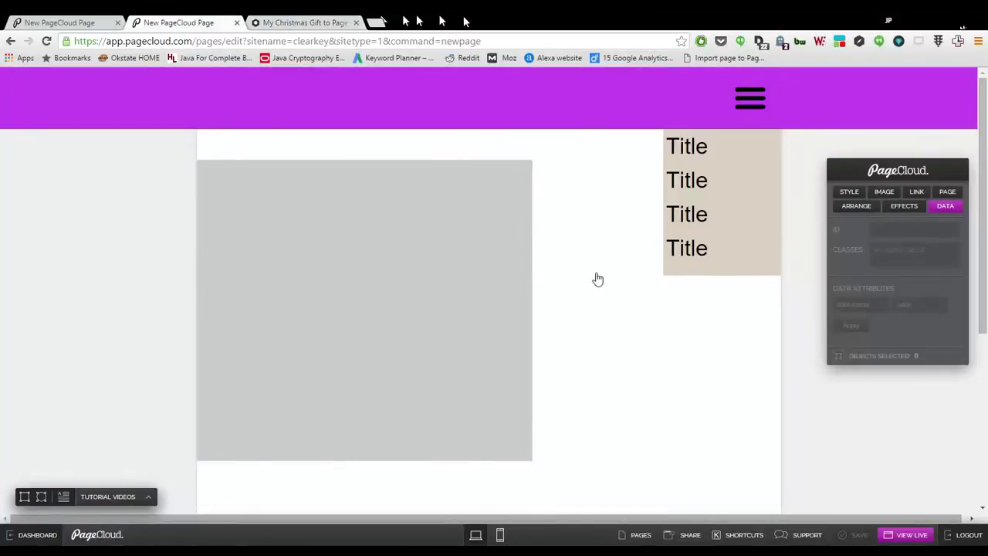
# Select the tutorial's Part 2 JavaScript code in the forum and return to the page editor.
pyautogui.click(328, 23)
pyautogui.scroll(-5, 569, 248)
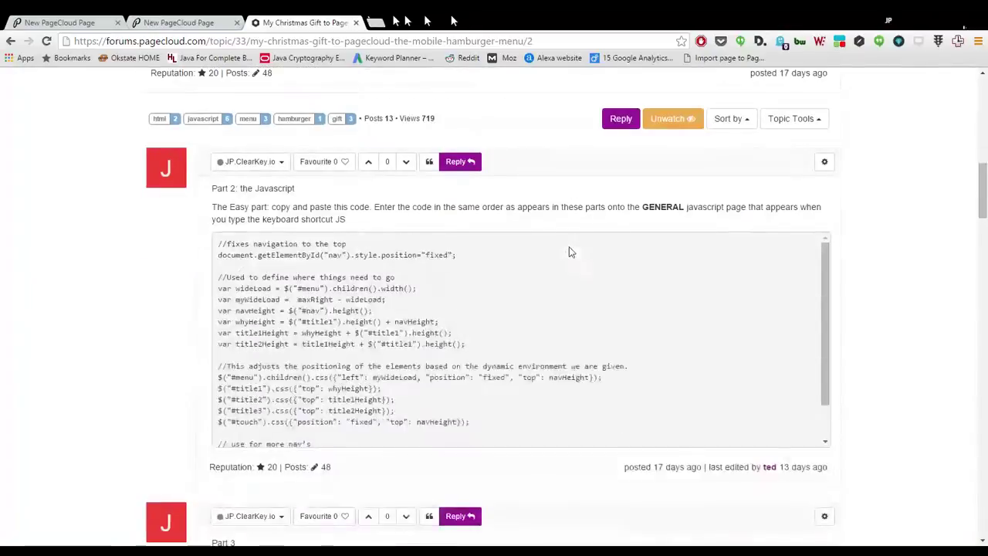
pyautogui.scroll(-2, 569, 248)
pyautogui.scroll(-1, 509, 406)
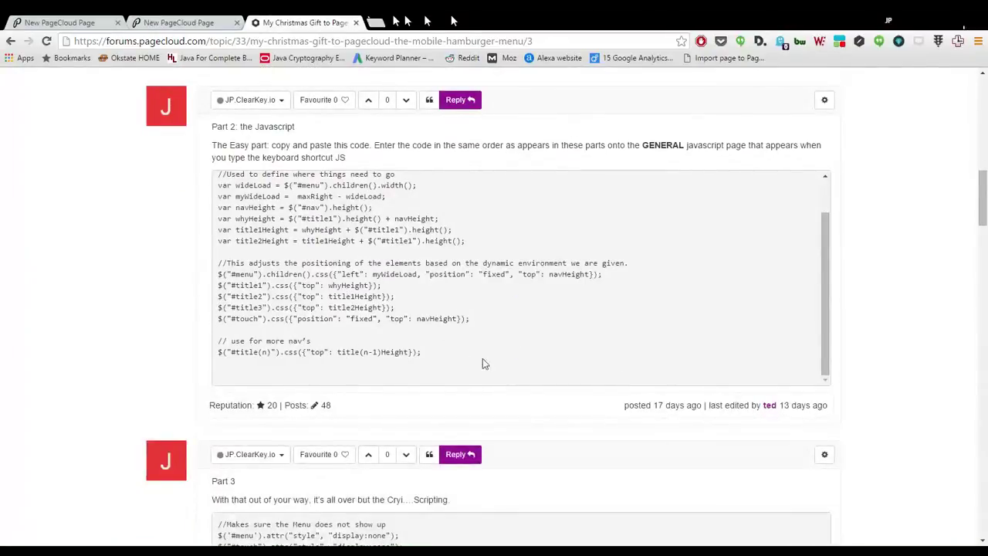
pyautogui.moveTo(423, 353); pyautogui.dragTo(224, 213)
pyautogui.hotkey('ctrl', 'c')
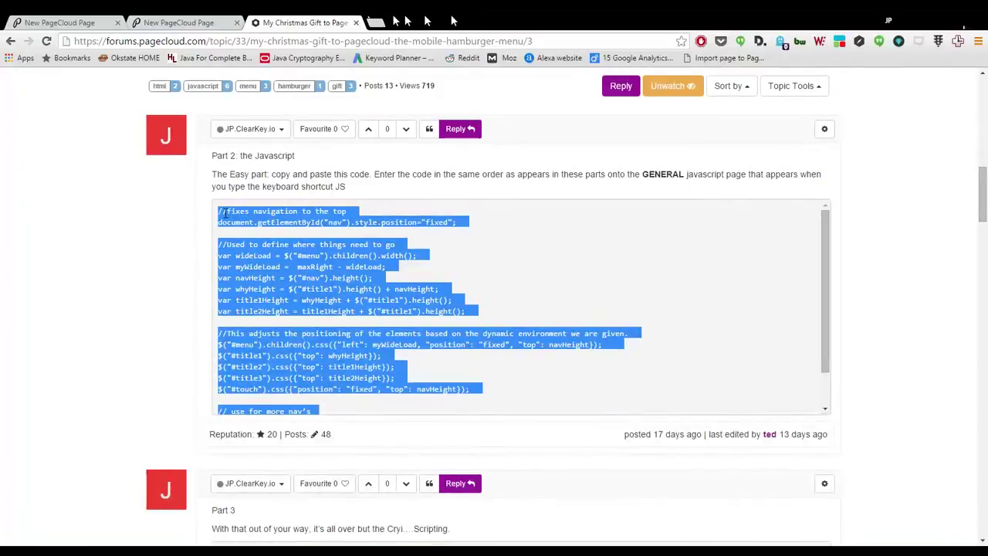
pyautogui.click(178, 22)
pyautogui.scroll(1, 349, 362)
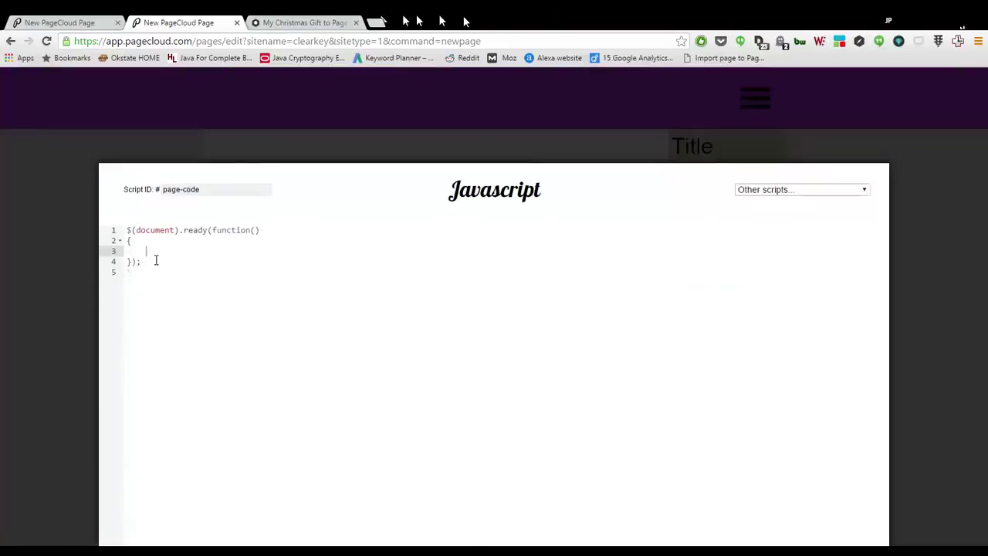
# Paste the Part 2 positioning code into blank lines inside the document-ready function.
pyautogui.press('Return')
pyautogui.press('Return')
pyautogui.press('Return')
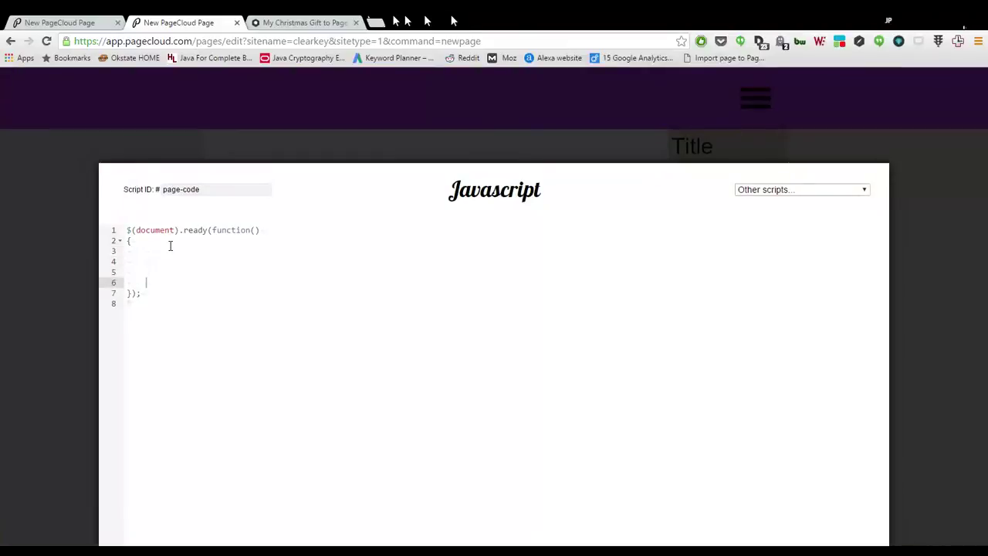
pyautogui.press('Up')
pyautogui.press('Up')
pyautogui.press('Up')
pyautogui.press('Up')
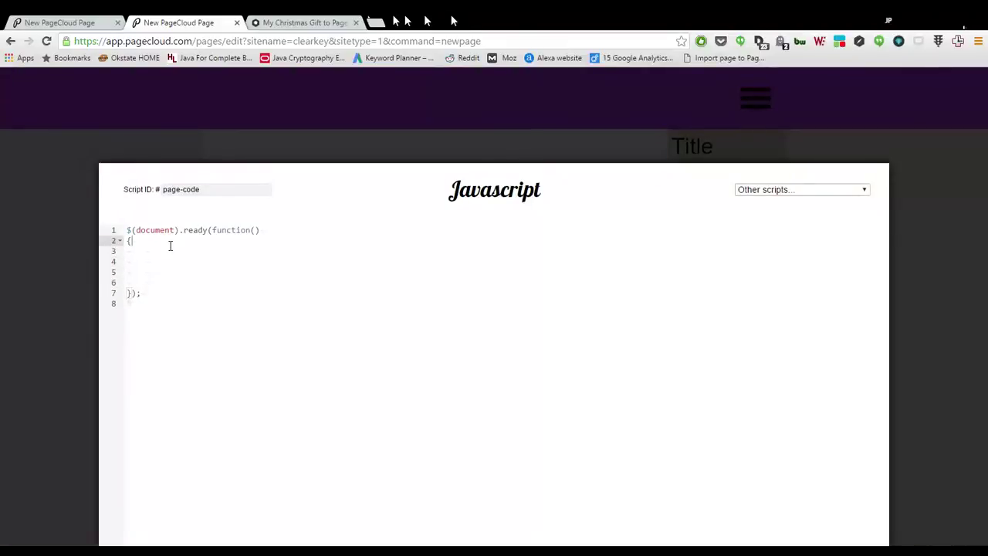
pyautogui.press('Down')
pyautogui.hotkey('ctrl', 'v')
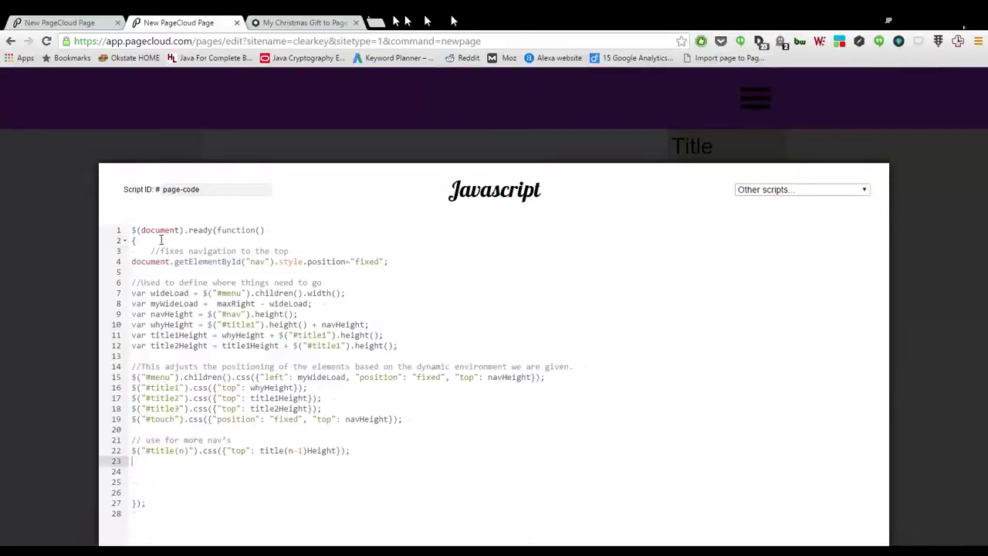
pyautogui.click(213, 483)
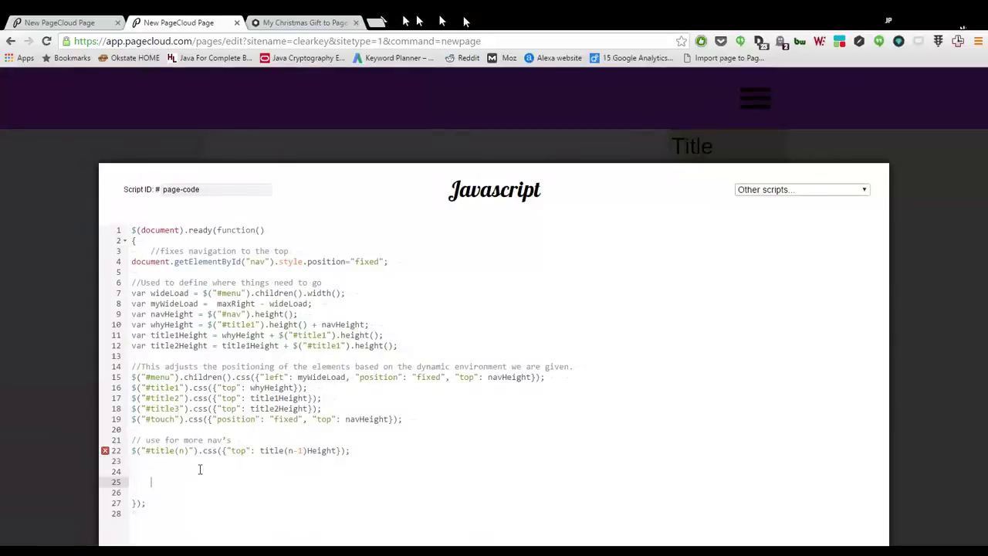
pyautogui.click(157, 473)
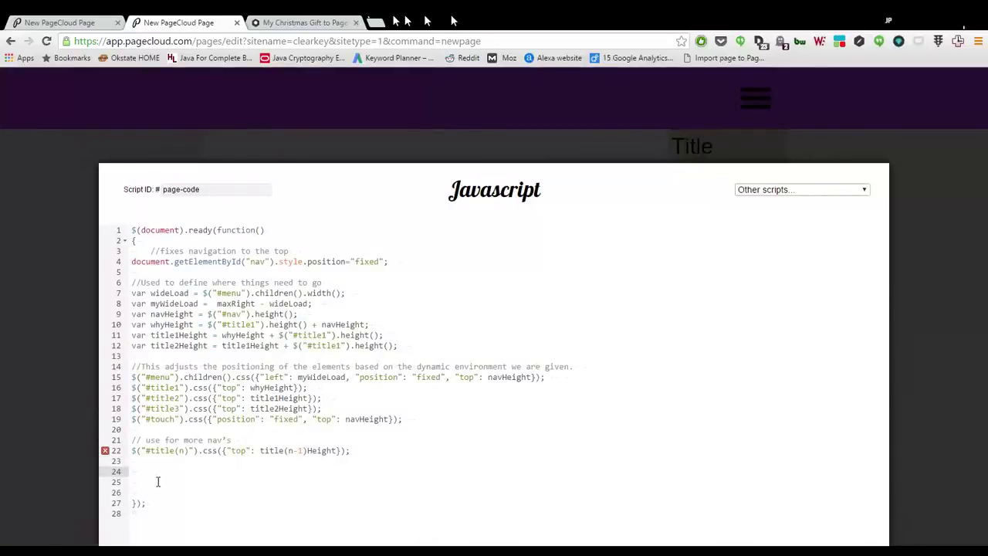
# Copy the Part 3 menu-toggle code from the forum and paste it at line 24.
pyautogui.click(290, 23)
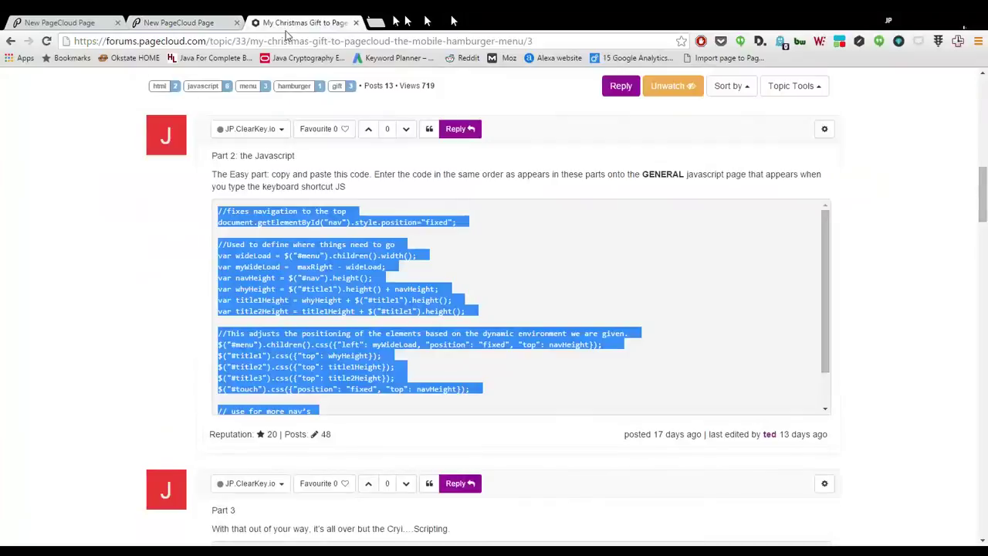
pyautogui.click(874, 231)
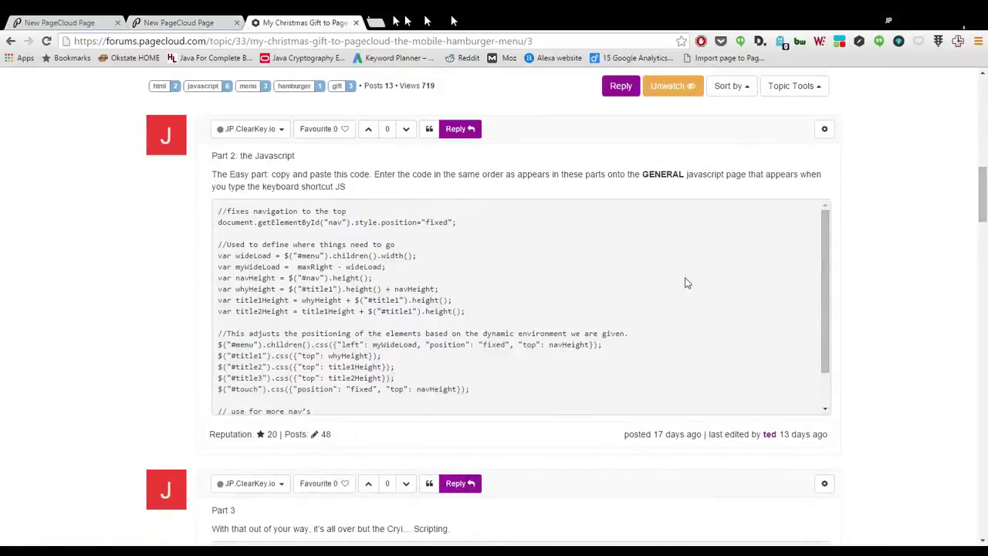
pyautogui.scroll(-5, 857, 181)
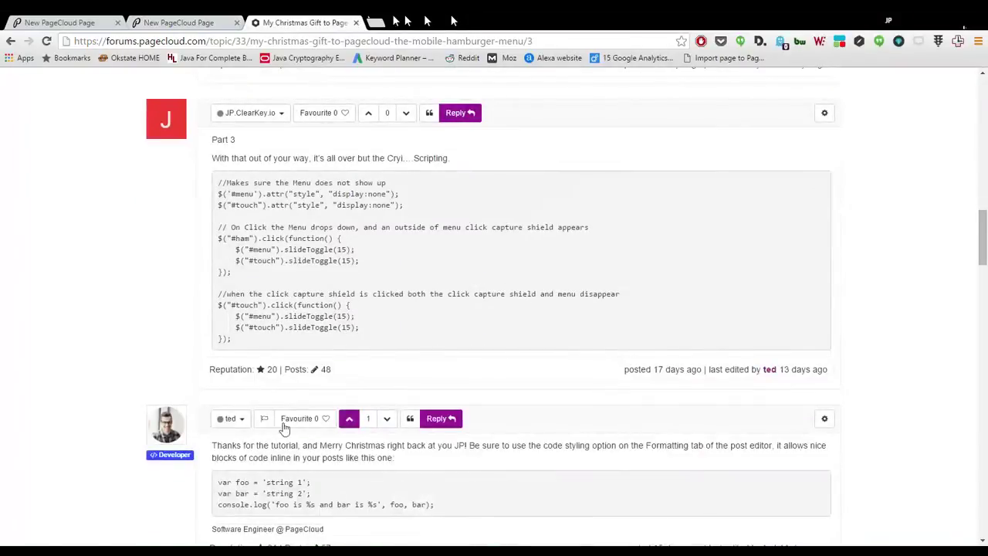
pyautogui.scroll(-3, 392, 318)
pyautogui.scroll(3, 392, 318)
pyautogui.moveTo(233, 341); pyautogui.dragTo(223, 190)
pyautogui.hotkey('ctrl', 'c')
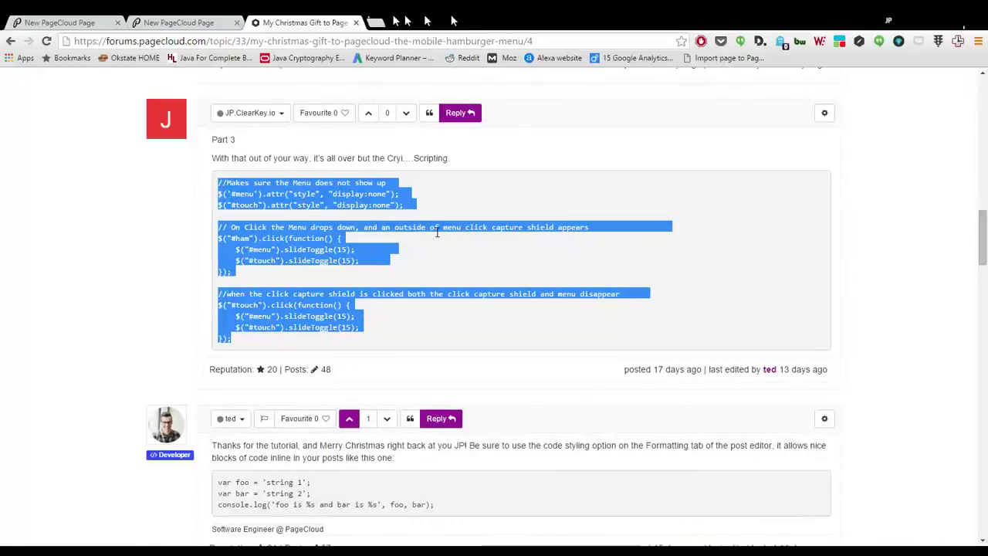
pyautogui.click(210, 22)
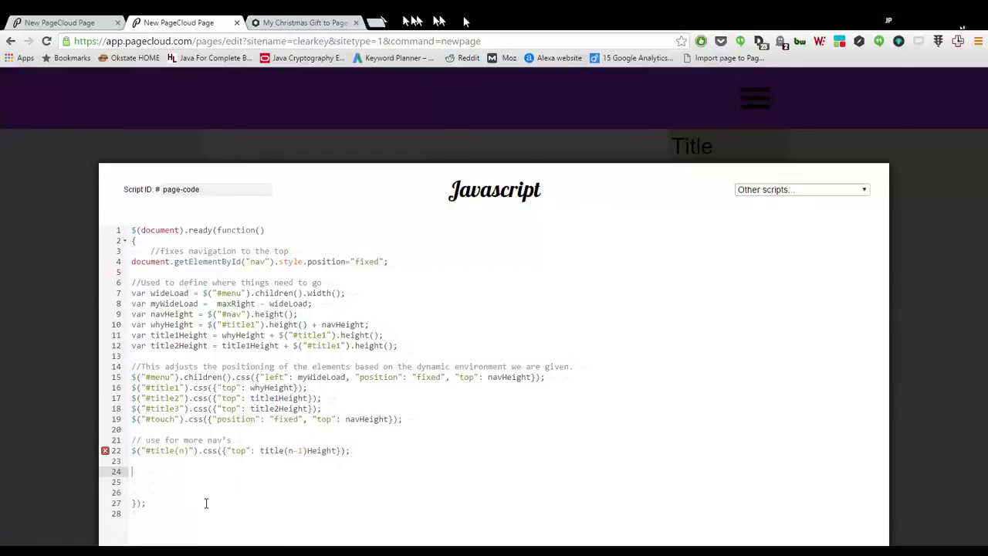
pyautogui.hotkey('ctrl', 'v')
# Scroll back over the finished script and close the JavaScript editor.
pyautogui.scroll(1, 327, 405)
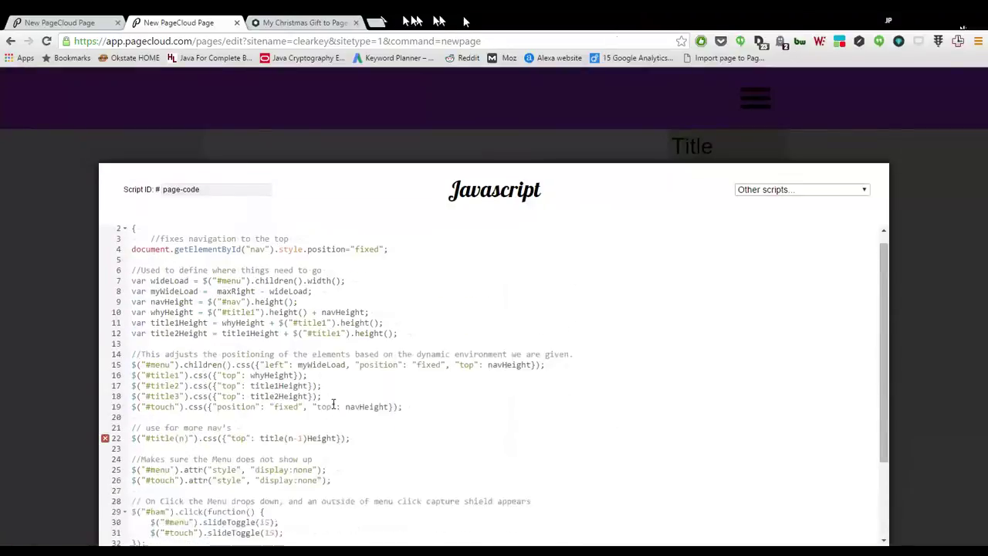
pyautogui.scroll(1, 337, 404)
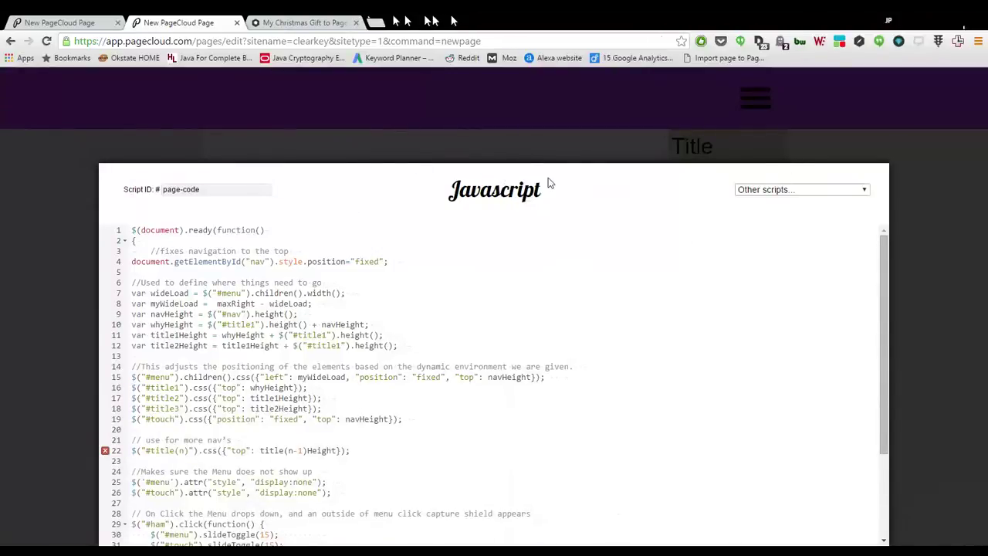
pyautogui.click(562, 159)
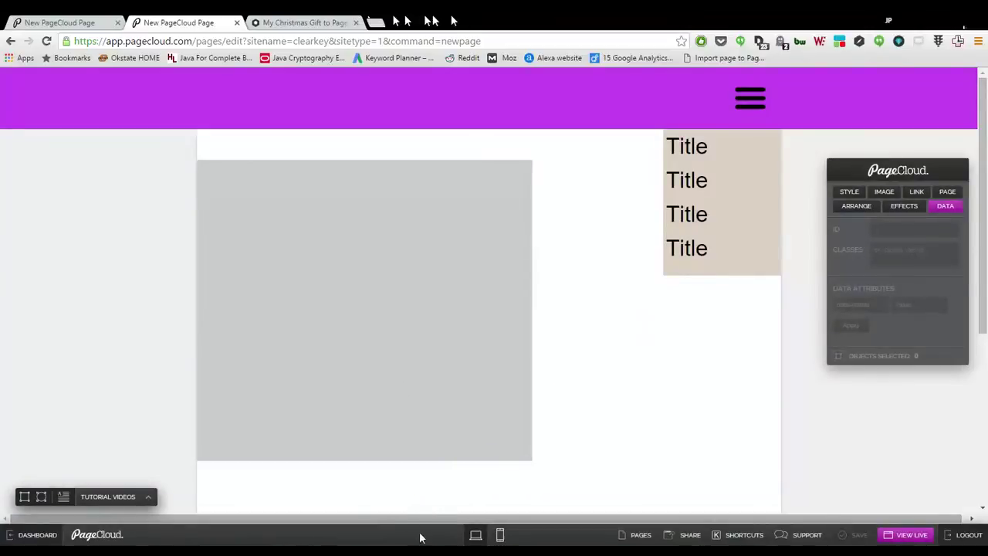
# Switch to the mobile layout and move the grey content block off the phone's left side.
pyautogui.click(501, 535)
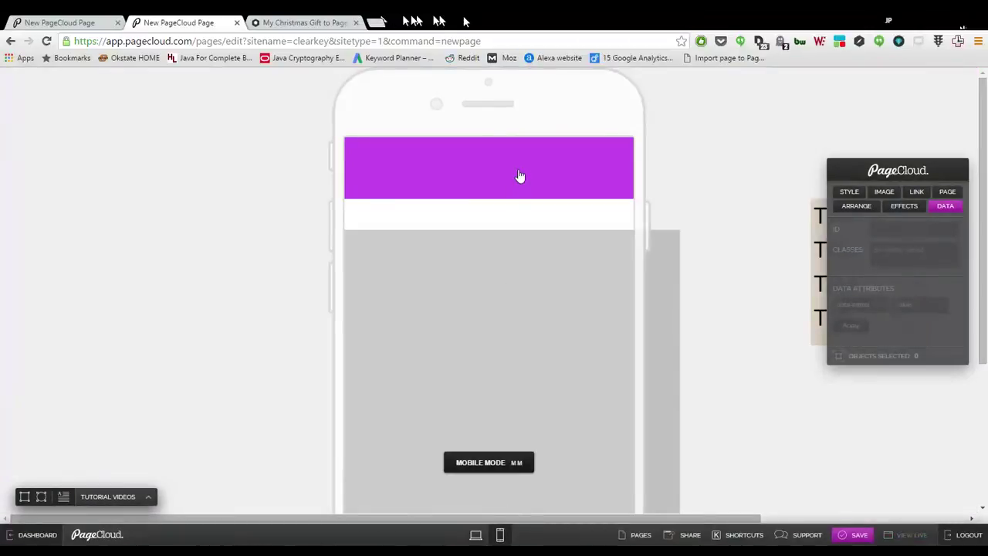
pyautogui.click(520, 176)
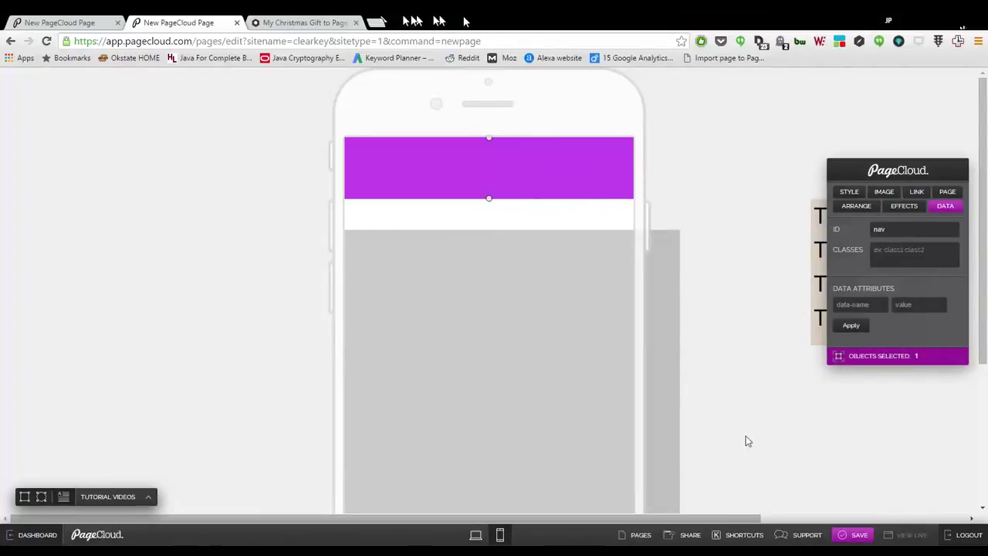
pyautogui.hscroll(4, 821, 510)
pyautogui.hscroll(-4, 757, 504)
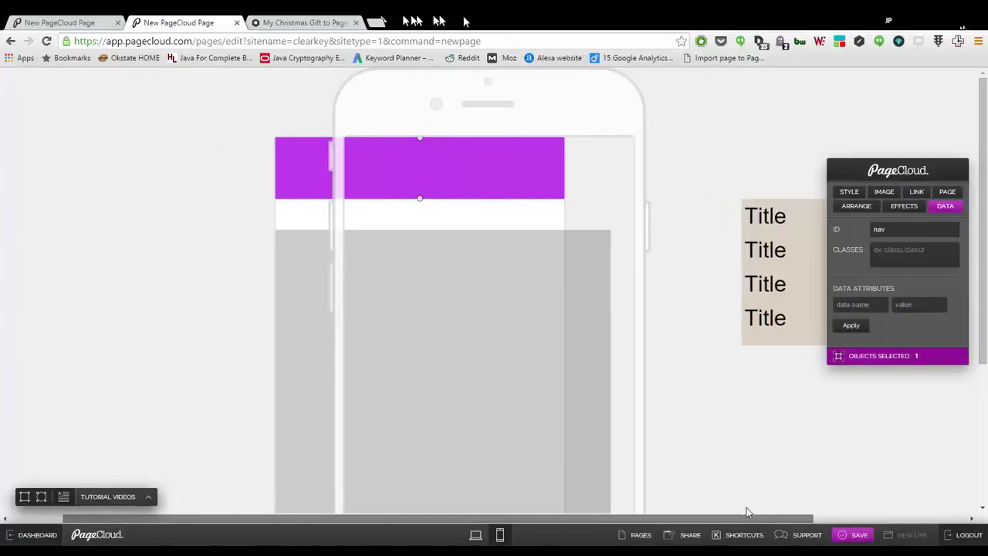
pyautogui.hscroll(-2, 740, 514)
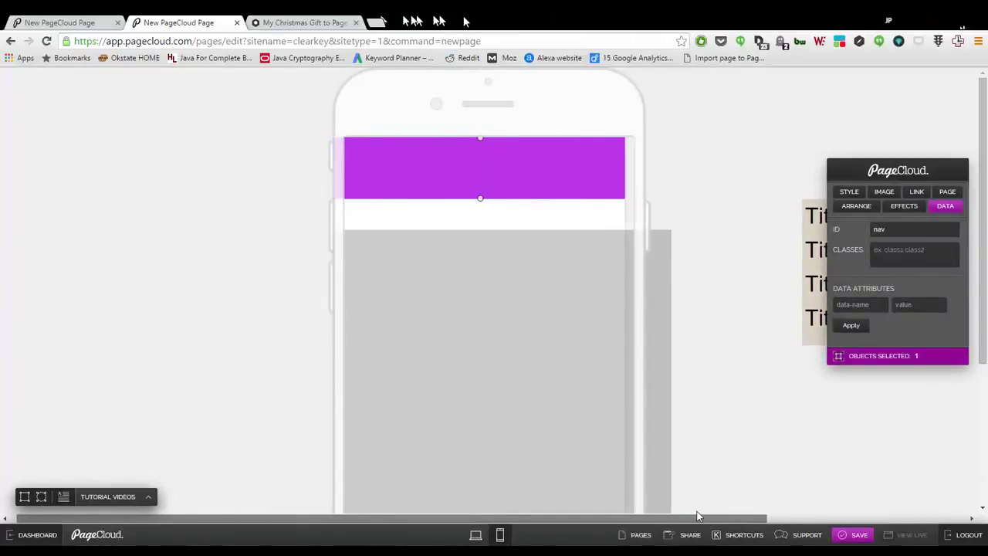
pyautogui.click(580, 381)
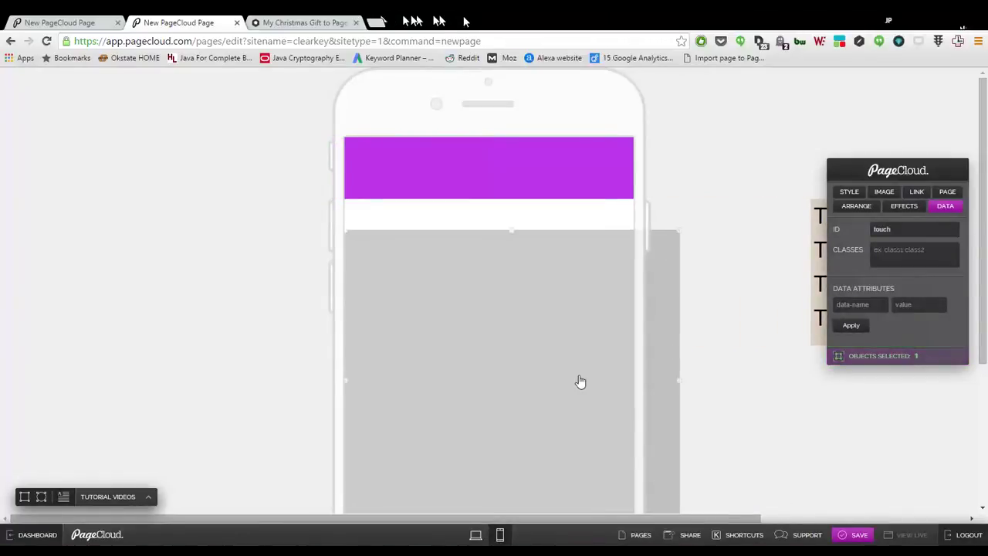
pyautogui.moveTo(558, 392); pyautogui.dragTo(173, 313)
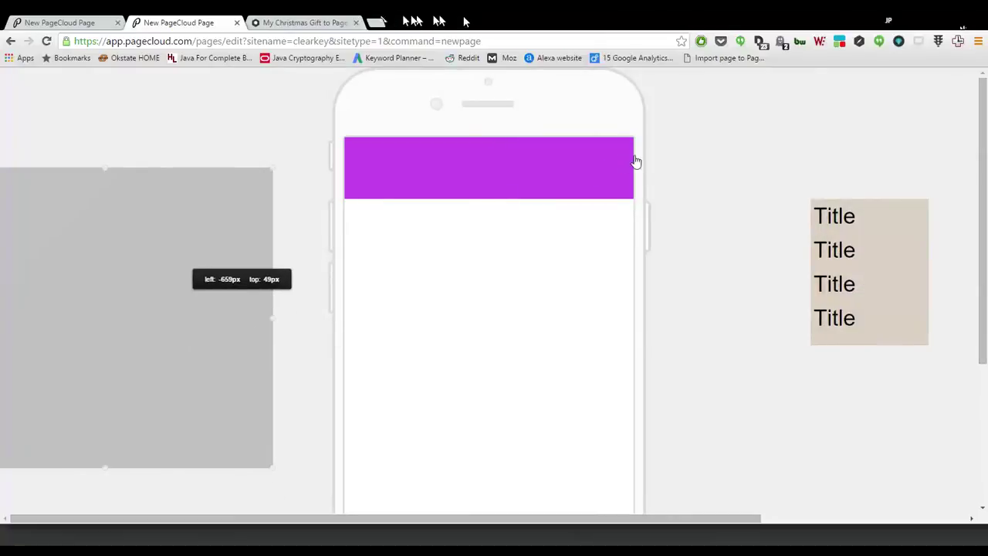
pyautogui.click(691, 163)
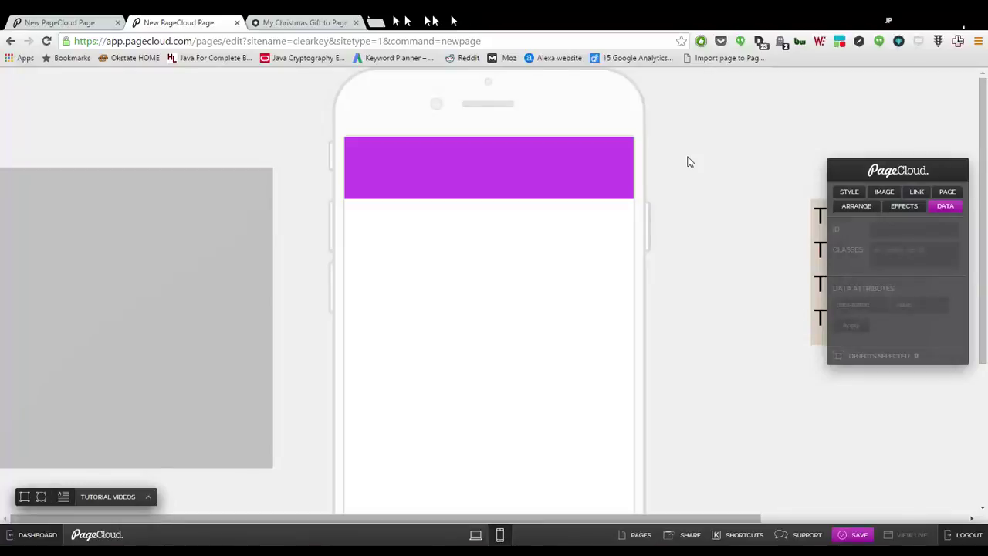
# With X-ray view on, move the Title menu off the phone's right side, then turn X-ray off.
pyautogui.hotkey('ctrl', 'alt', 'x')
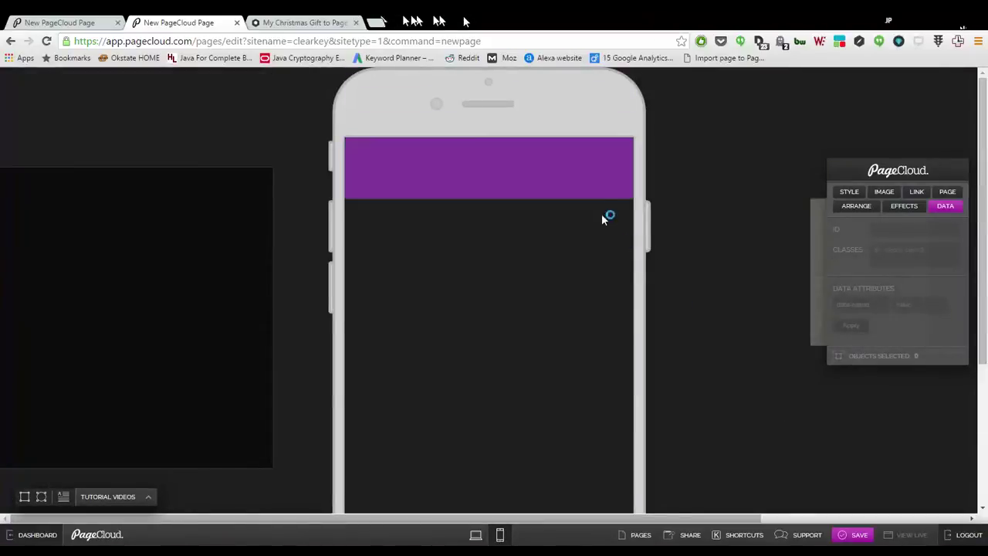
pyautogui.moveTo(595, 196)
pyautogui.mouseDown()
pyautogui.moveTo(589, 280)
pyautogui.moveTo(600, 242)
pyautogui.moveTo(595, 199)
pyautogui.mouseUp()
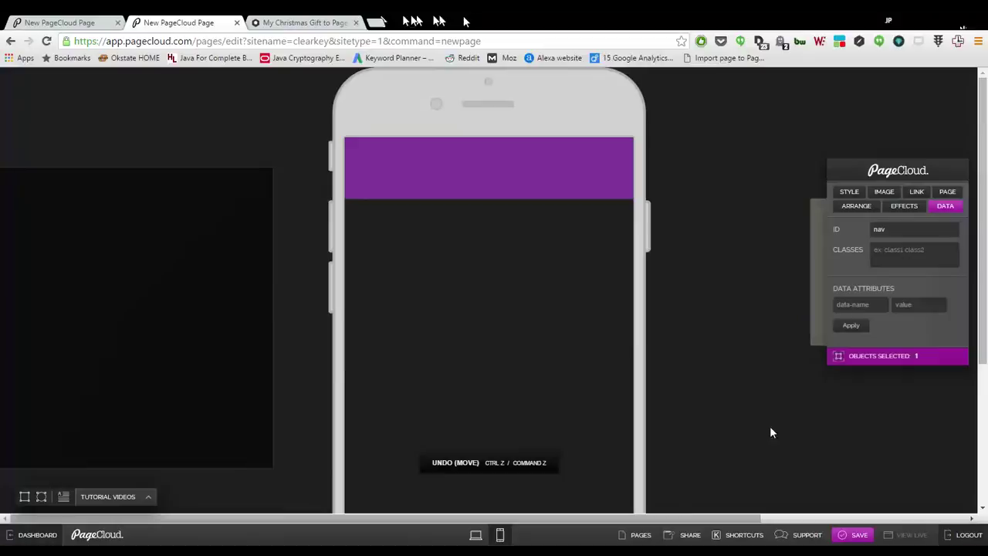
pyautogui.moveTo(749, 521); pyautogui.dragTo(813, 521)
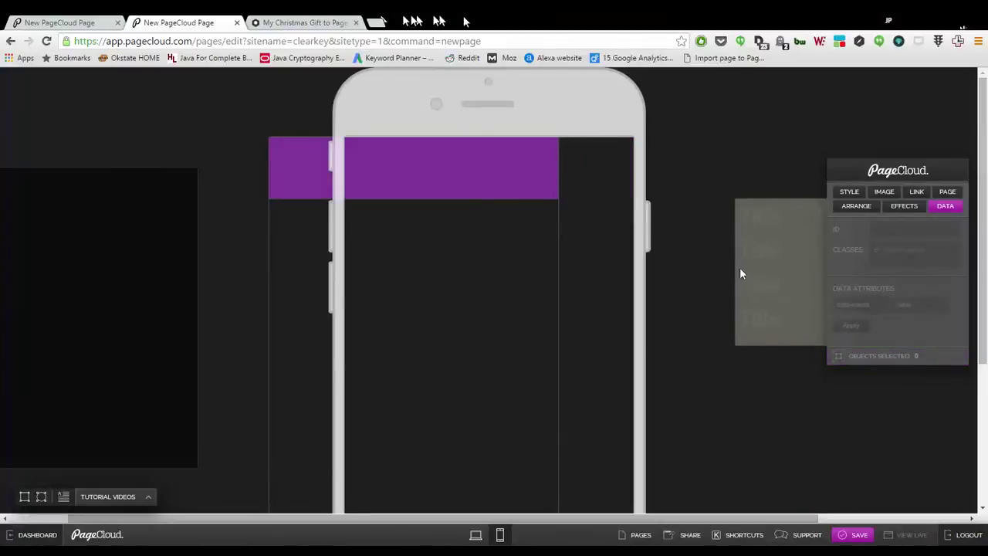
pyautogui.moveTo(740, 273); pyautogui.dragTo(706, 308)
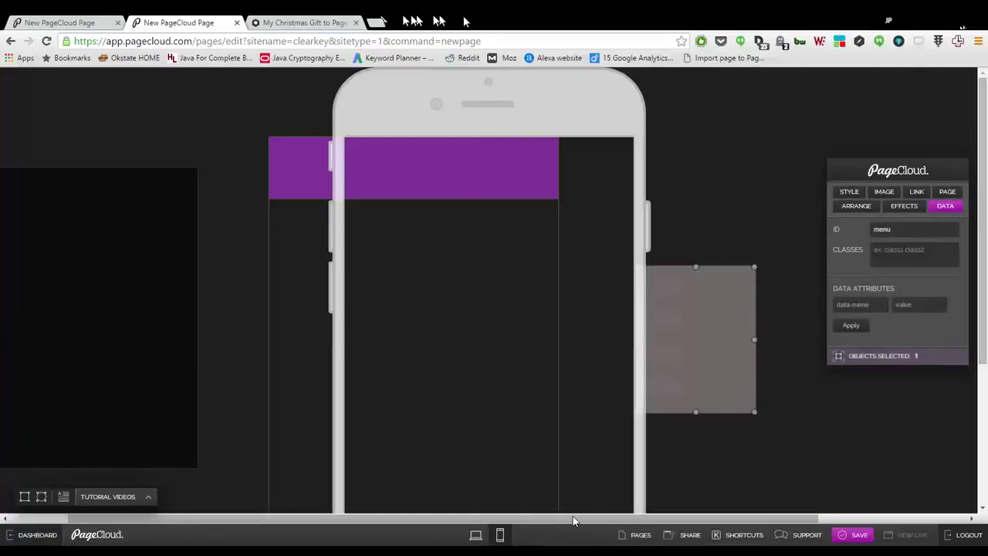
pyautogui.hscroll(-2, 405, 511)
pyautogui.click(467, 375)
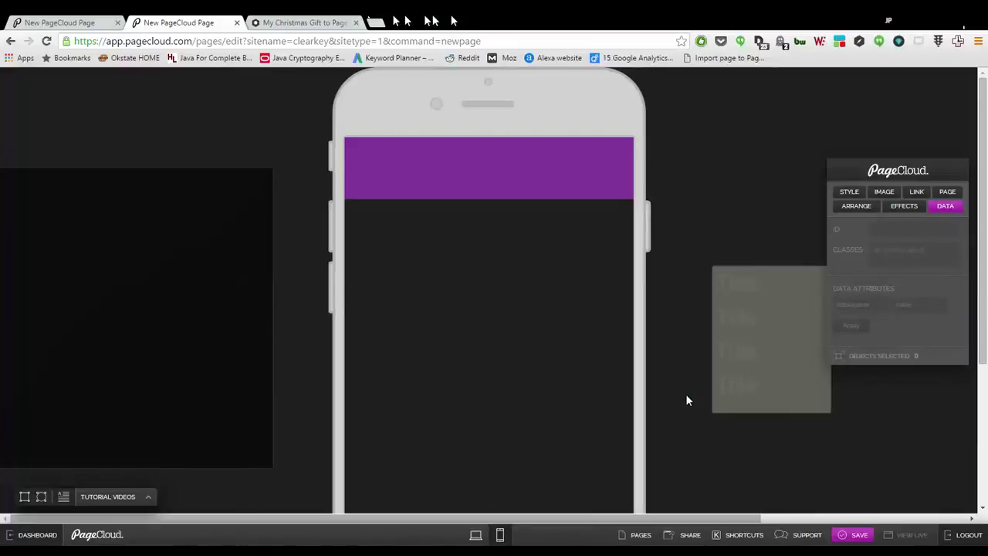
pyautogui.hotkey('ctrl', 'alt', 'x')
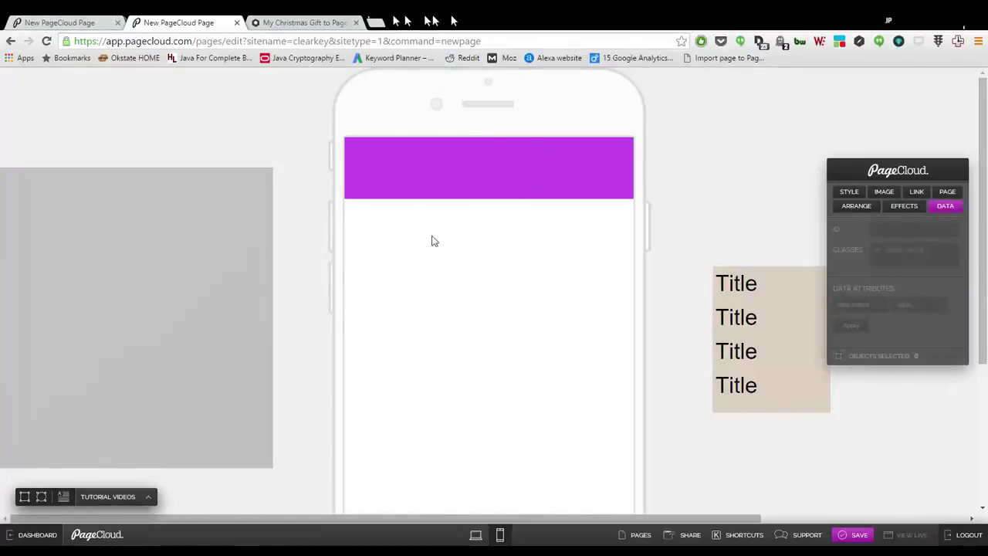
# Paste the copied script text from the ClearKey page onto the mobile page and select it.
pyautogui.click(114, 20)
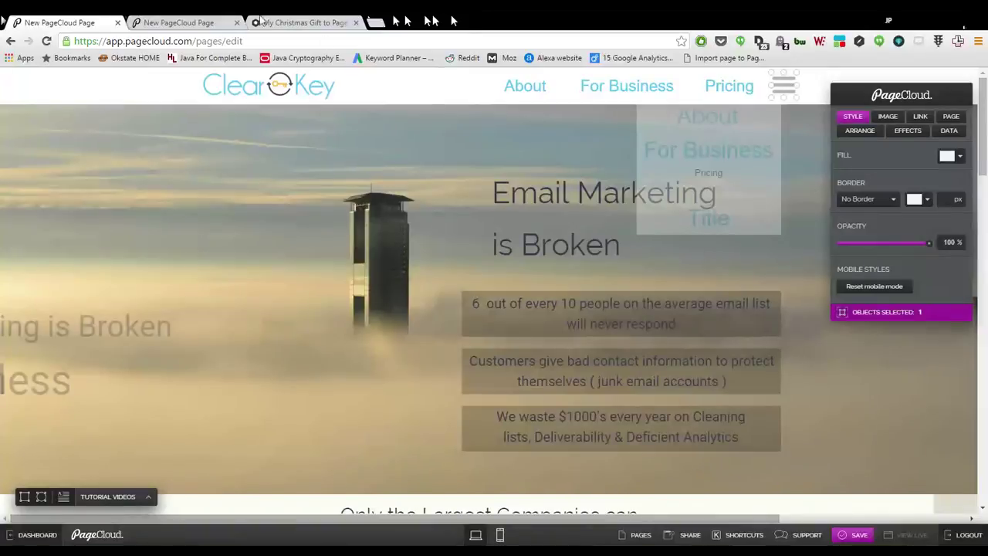
pyautogui.click(189, 23)
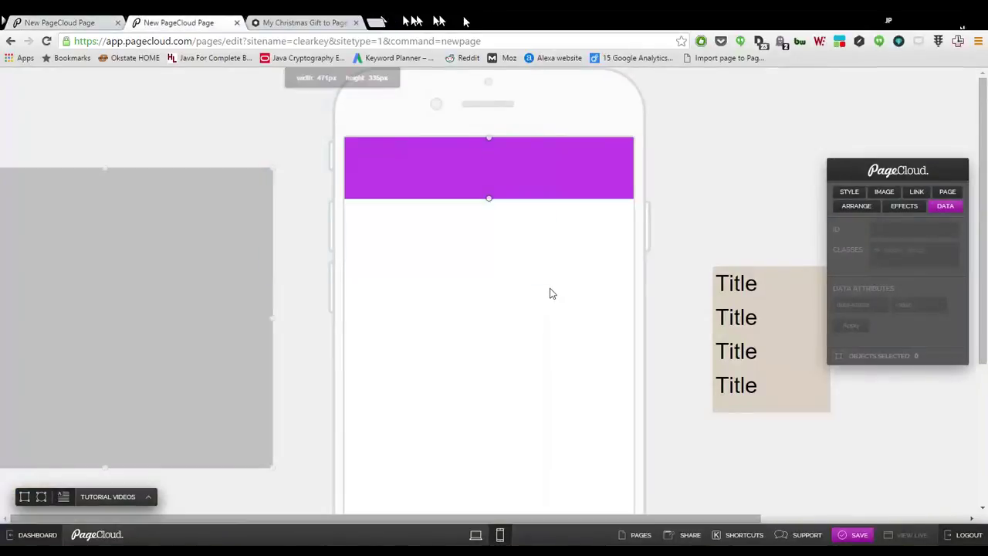
pyautogui.hotkey('ctrl', 'a')
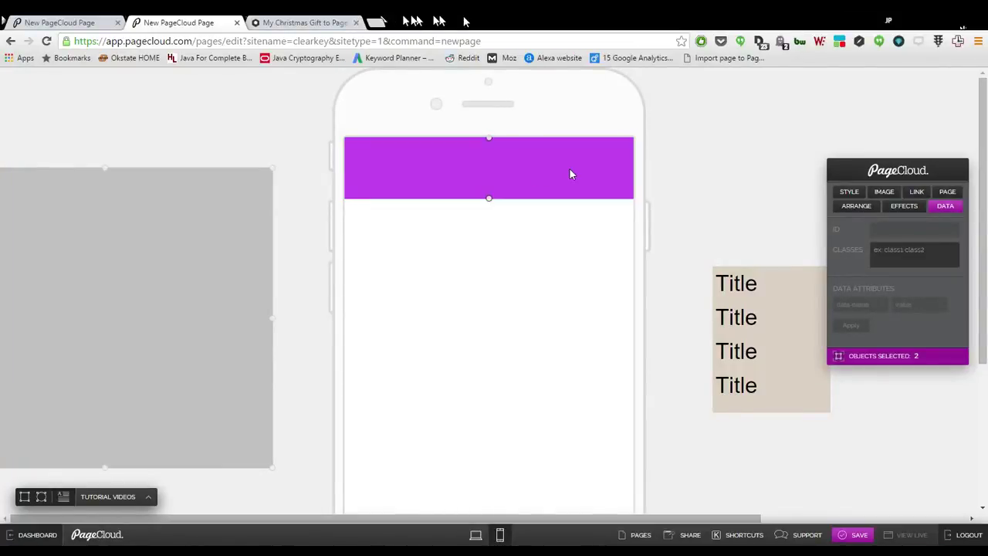
pyautogui.hotkey('ctrl', 'v')
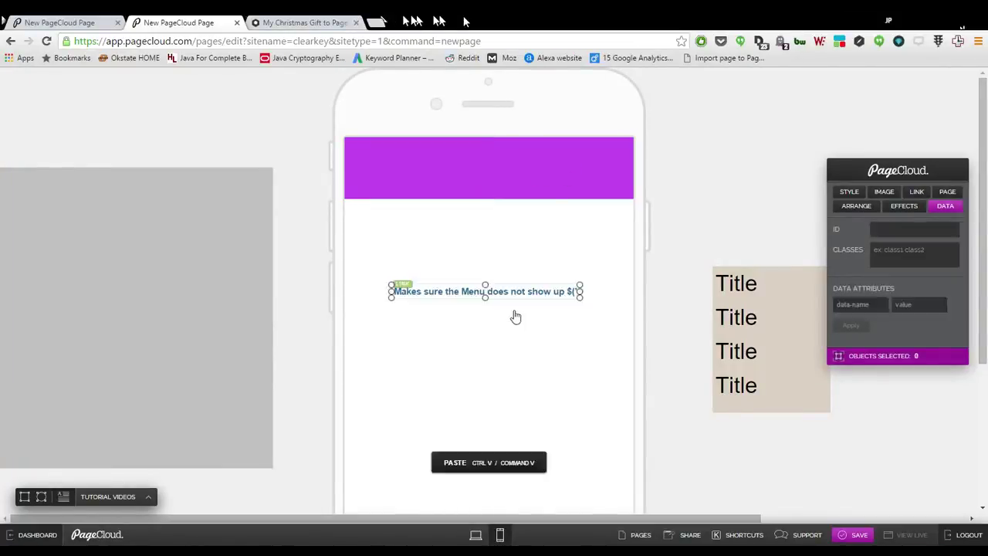
pyautogui.click(518, 295)
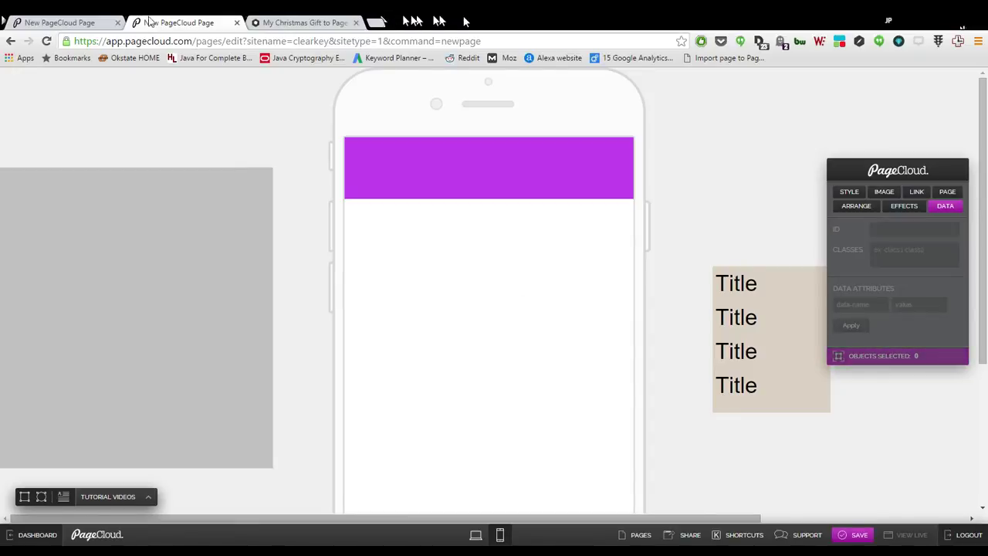
# Copy the hamburger icon from the ClearKey page and place it at the purple header's right end.
pyautogui.click(59, 22)
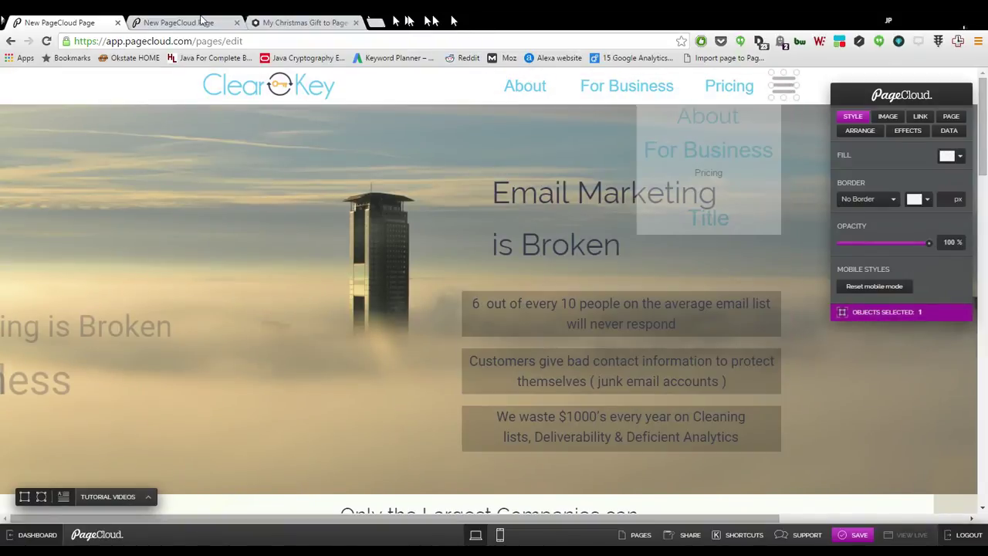
pyautogui.click(204, 22)
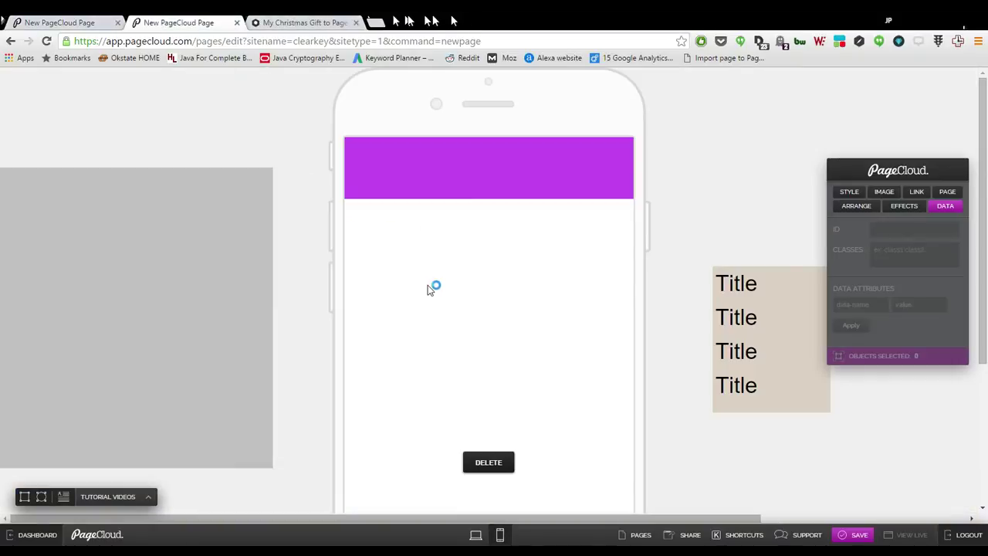
pyautogui.hotkey('ctrl', 'v')
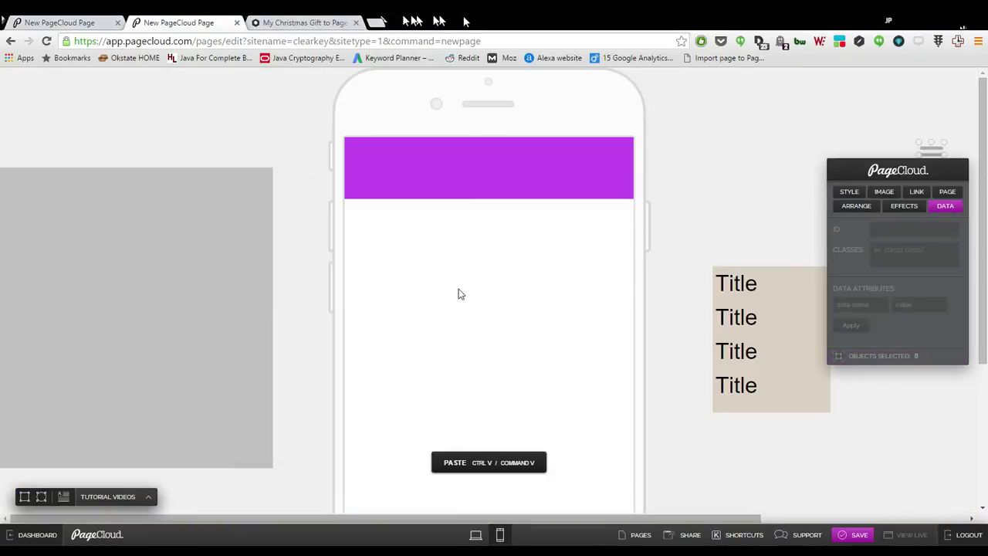
pyautogui.moveTo(929, 144); pyautogui.dragTo(604, 169)
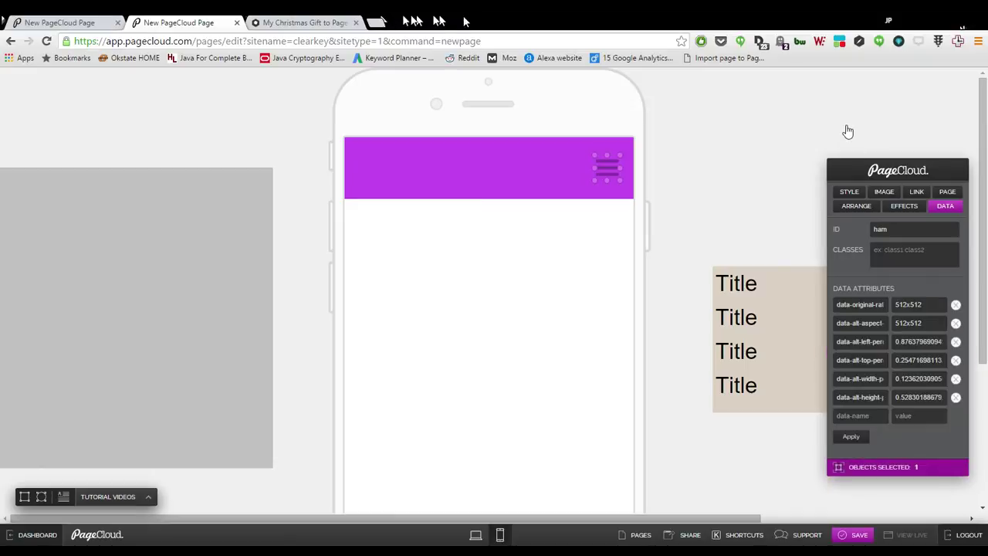
pyautogui.click(613, 247)
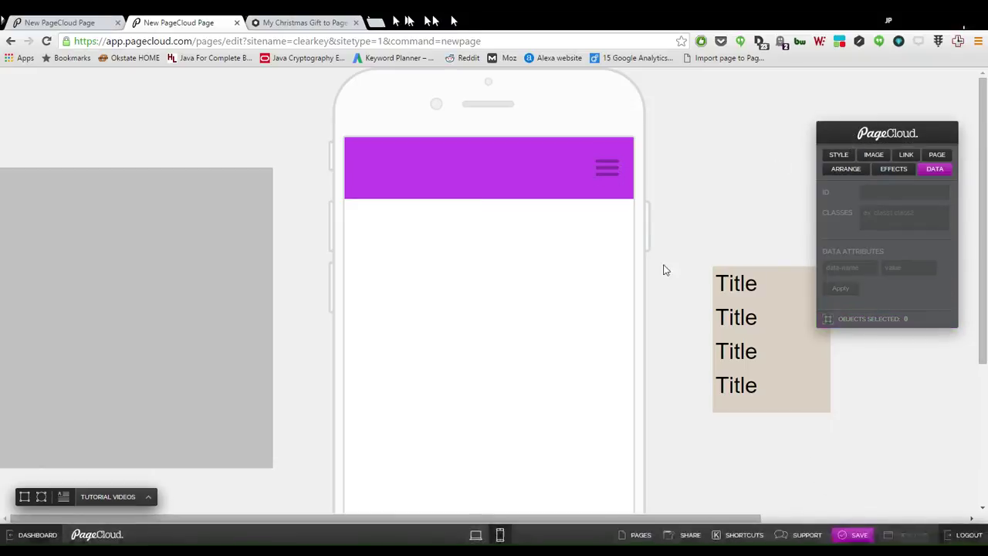
# Bring the Title menu back onto the phone, under the header's right end.
pyautogui.scroll(-1, 699, 235)
pyautogui.scroll(-2, 699, 241)
pyautogui.scroll(3, 701, 249)
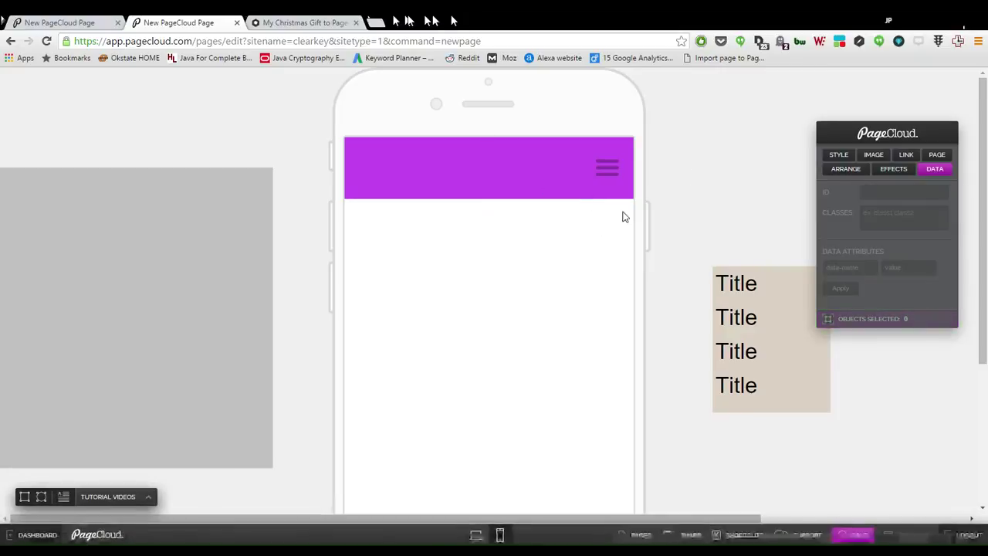
pyautogui.moveTo(765, 331); pyautogui.dragTo(568, 257)
pyautogui.moveTo(712, 244); pyautogui.dragTo(565, 261)
pyautogui.click(731, 183)
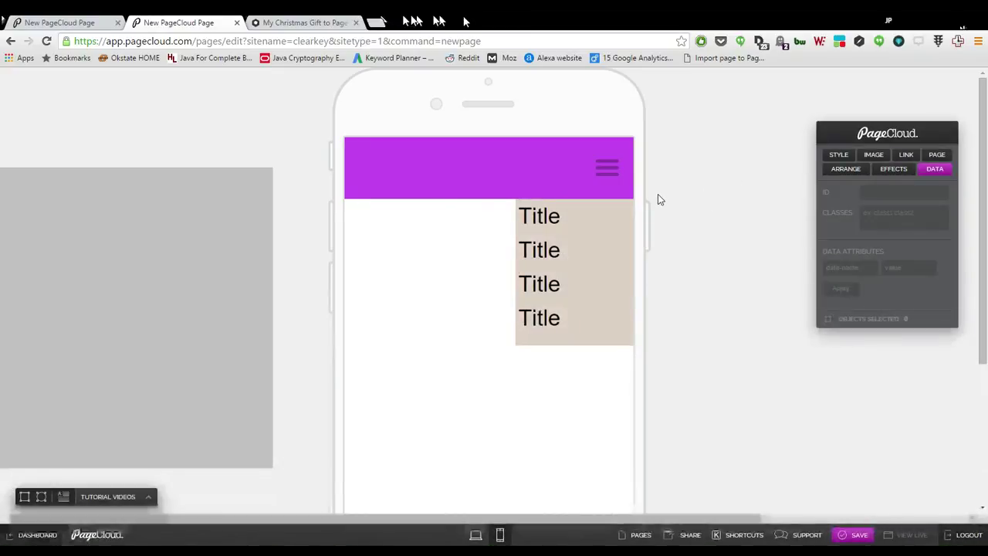
# Move the grey block back onto the phone page.
pyautogui.click(411, 319)
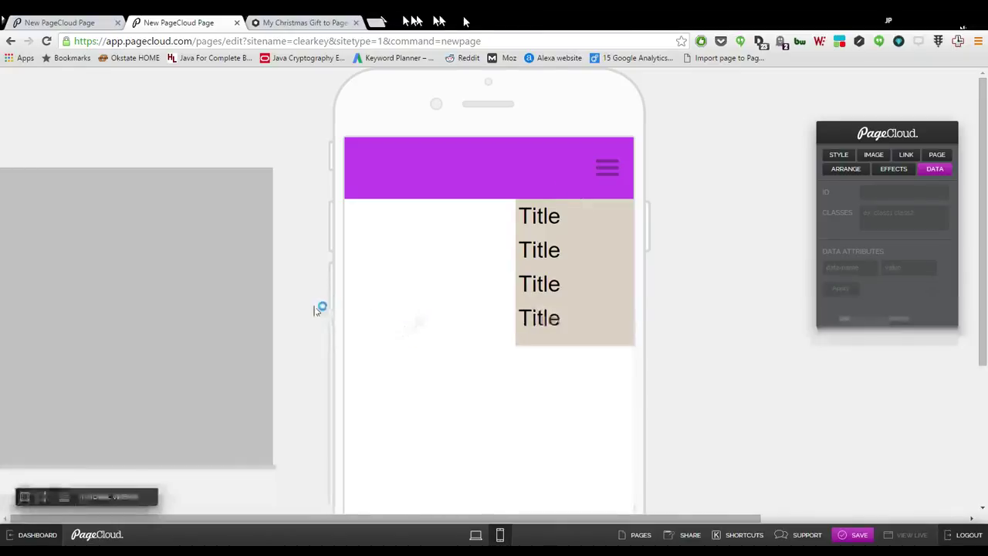
pyautogui.scroll(-3, 370, 334)
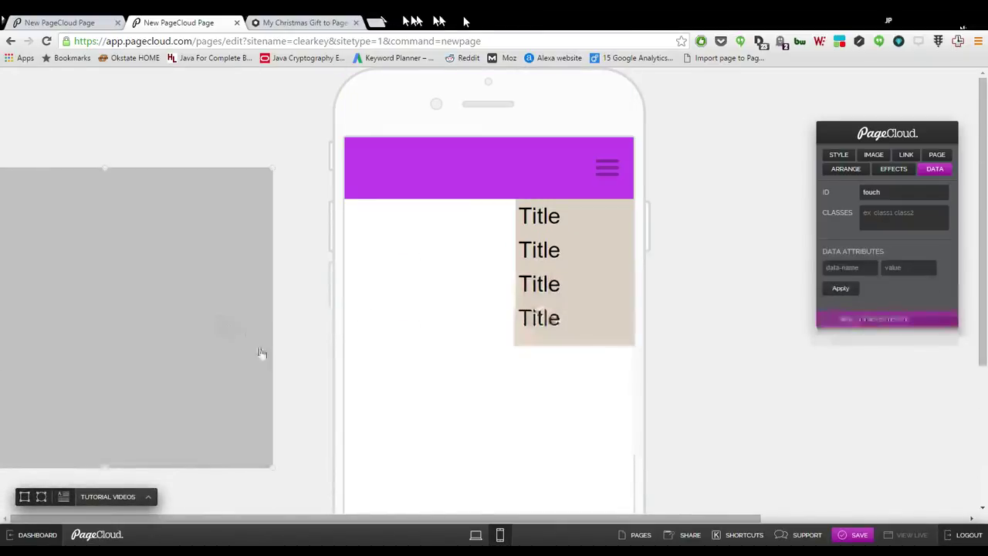
pyautogui.moveTo(262, 353); pyautogui.dragTo(439, 375)
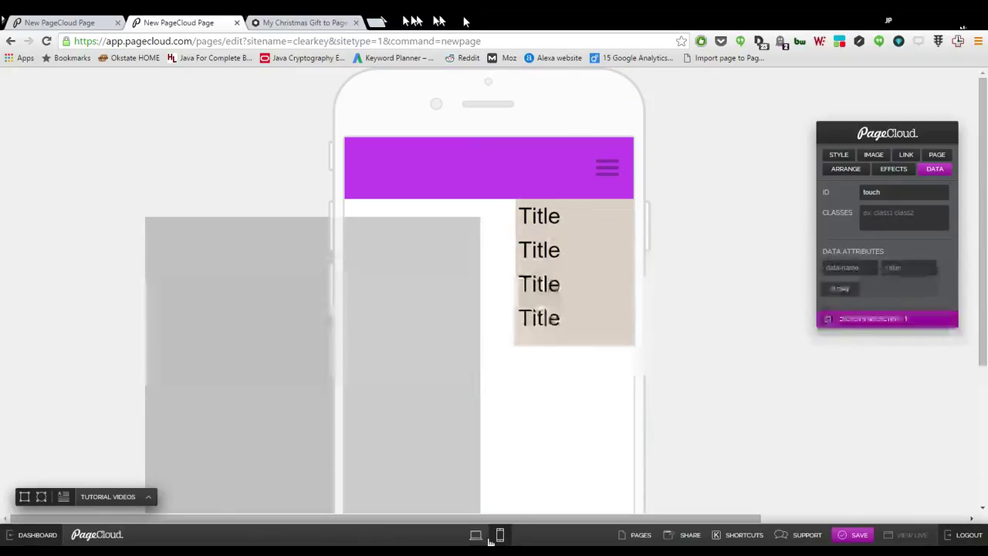
pyautogui.click(722, 345)
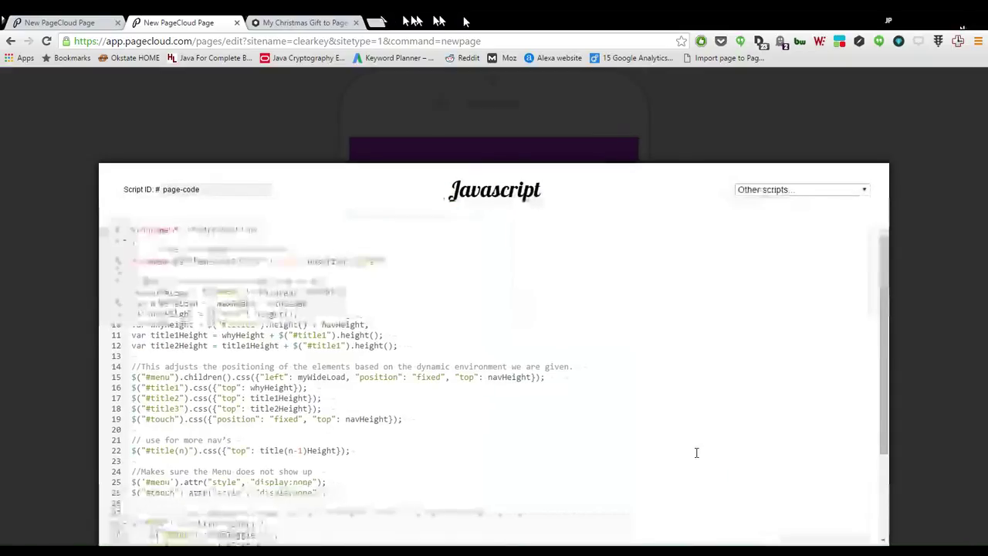
pyautogui.scroll(-1, 584, 429)
pyautogui.scroll(1, 583, 429)
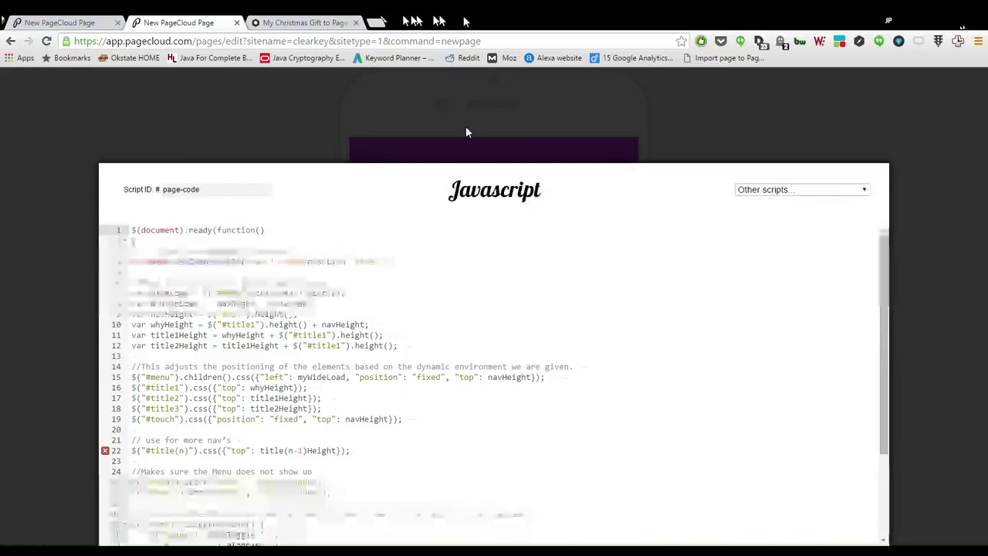
pyautogui.click(393, 261)
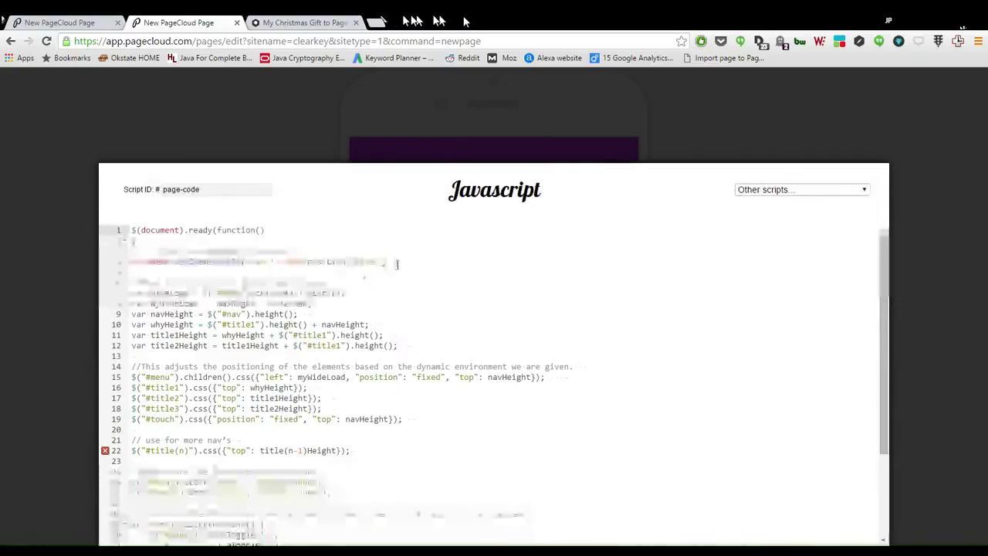
pyautogui.click(458, 273)
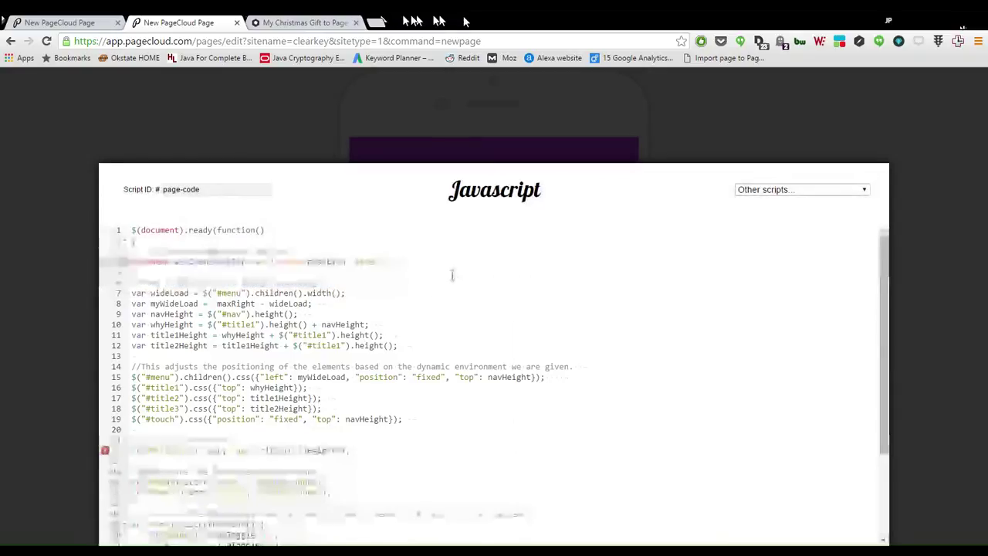
pyautogui.click(463, 262)
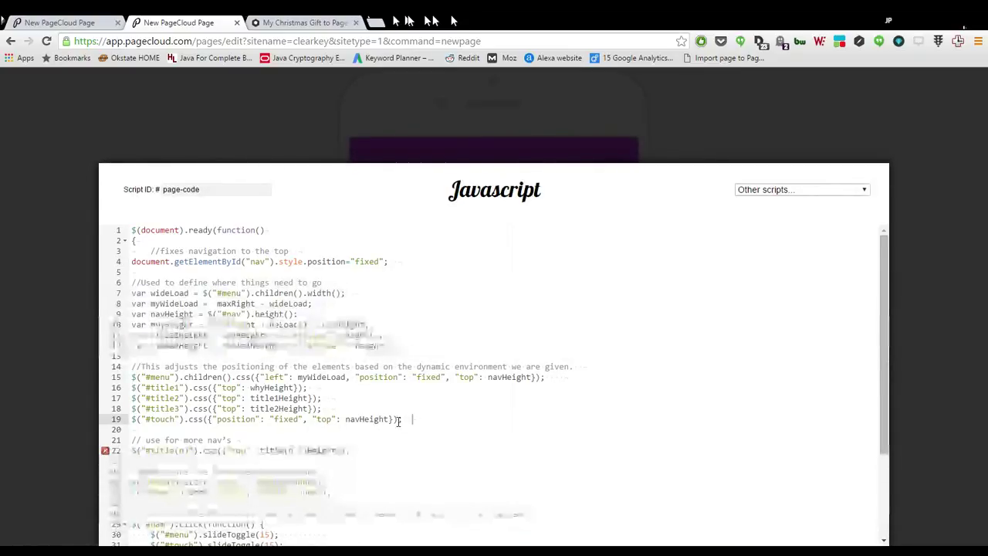
pyautogui.keyDown('shift'); pyautogui.click(143, 379); pyautogui.keyUp('shift')
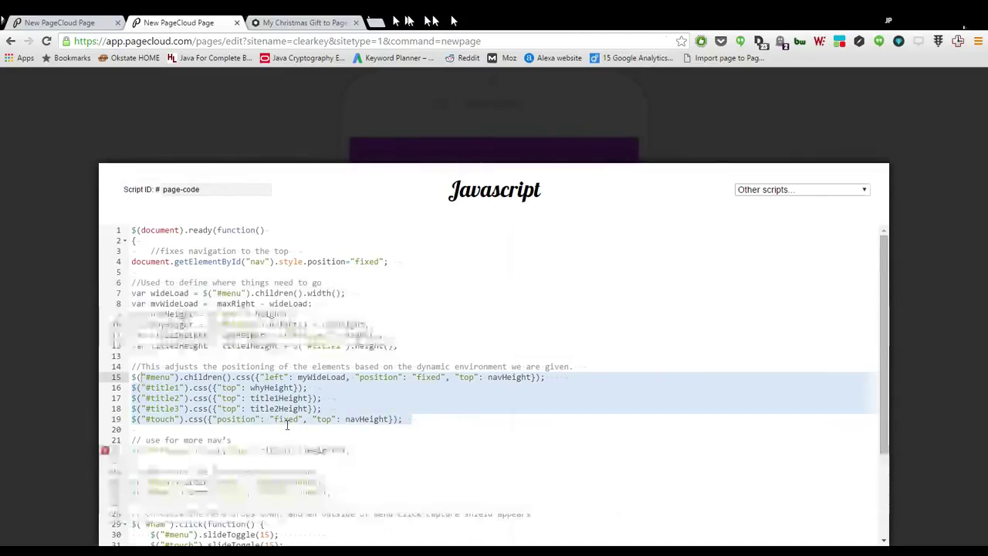
pyautogui.click(507, 424)
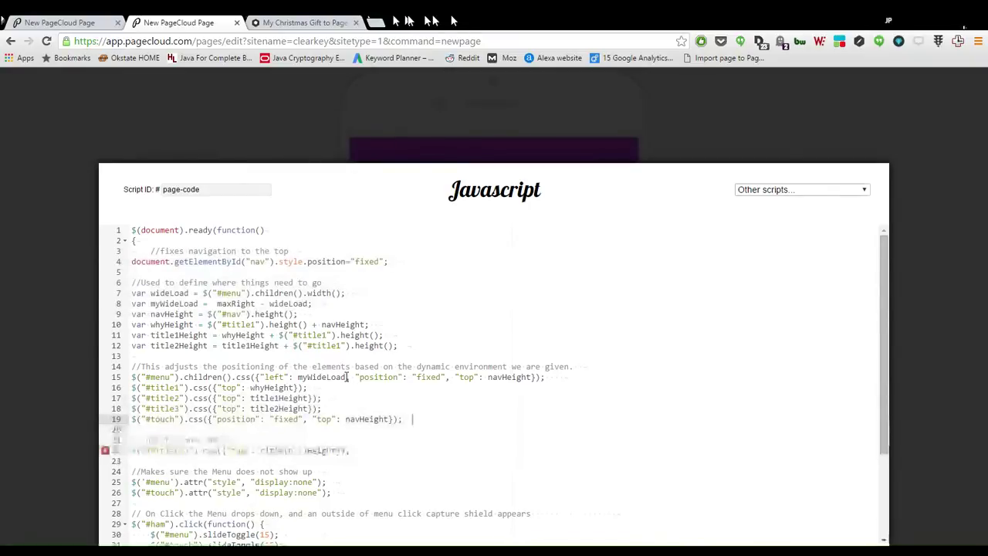
pyautogui.scroll(-1, 429, 406)
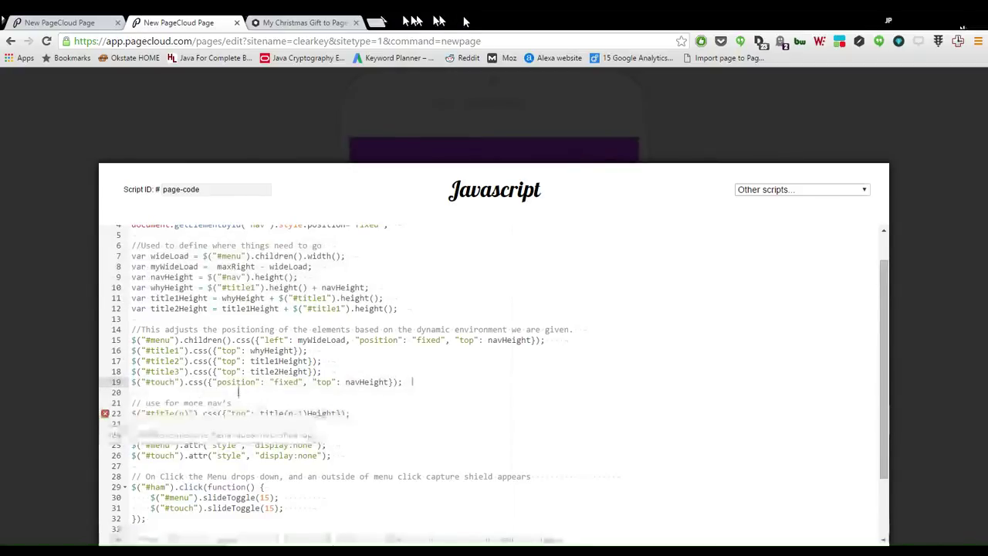
pyautogui.scroll(-1, 239, 391)
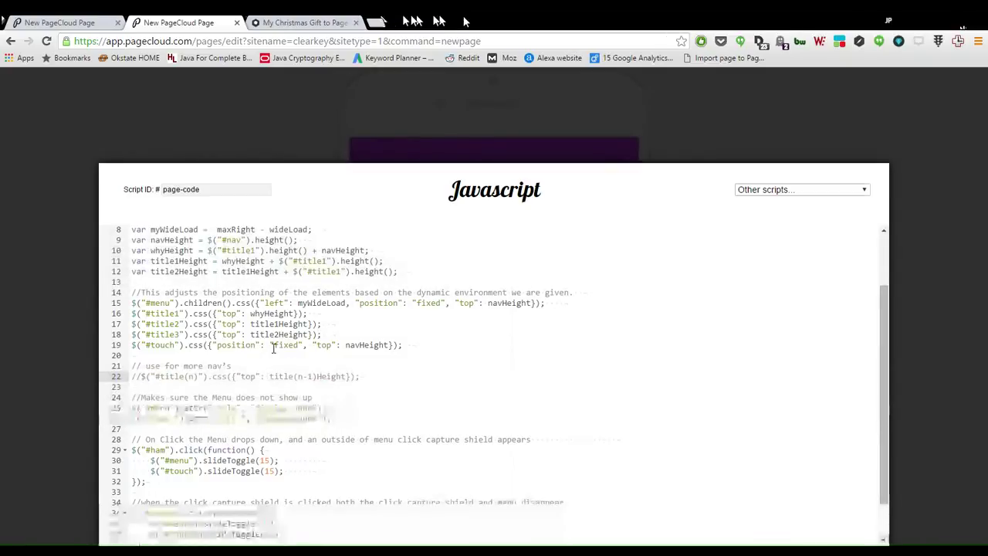
# Move through the empty line 23 and line 25 of the page script.
pyautogui.click(311, 387)
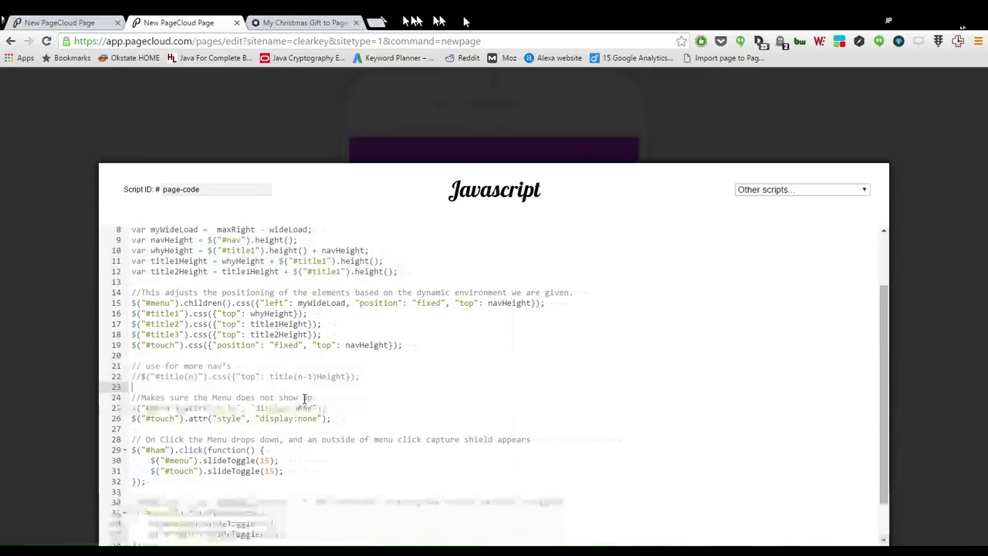
pyautogui.scroll(-1, 305, 398)
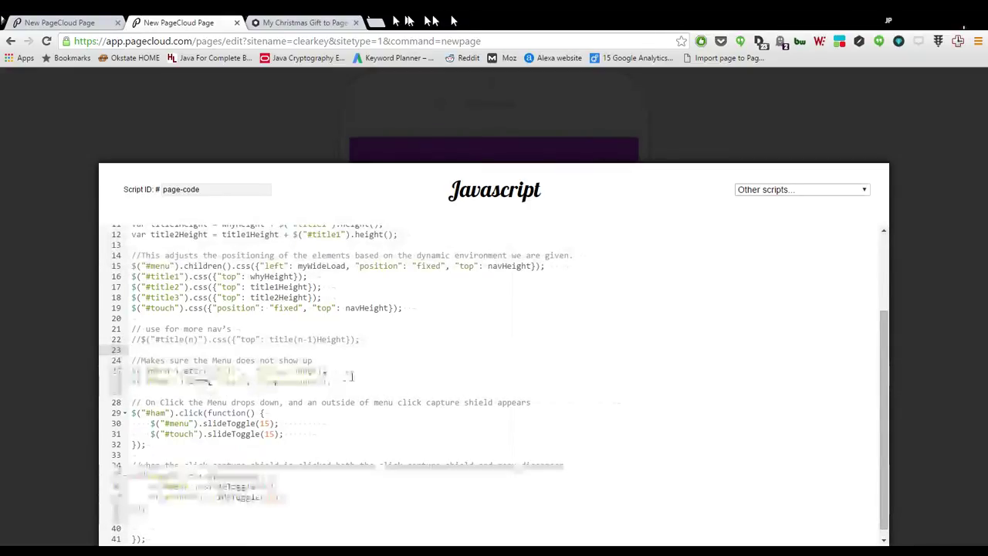
pyautogui.click(140, 373)
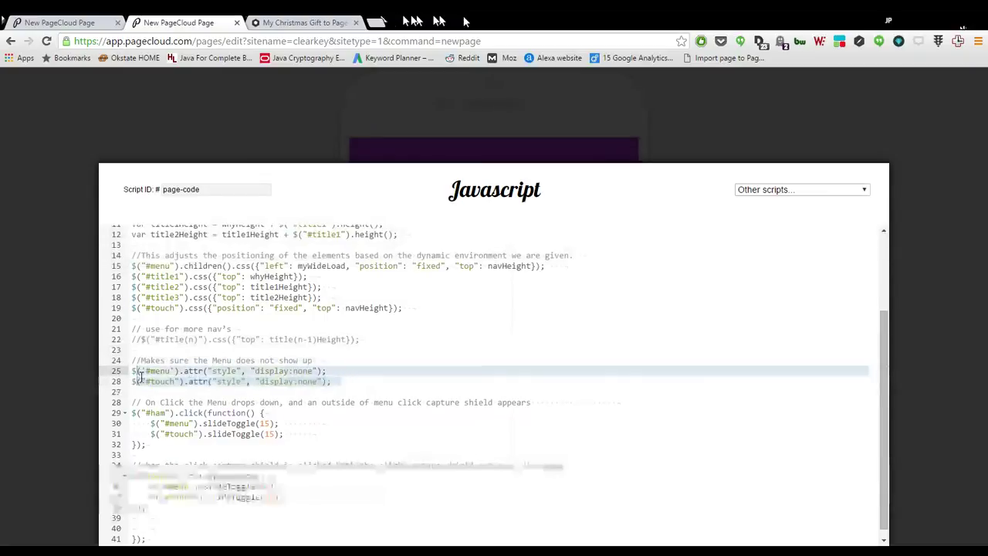
pyautogui.click(436, 352)
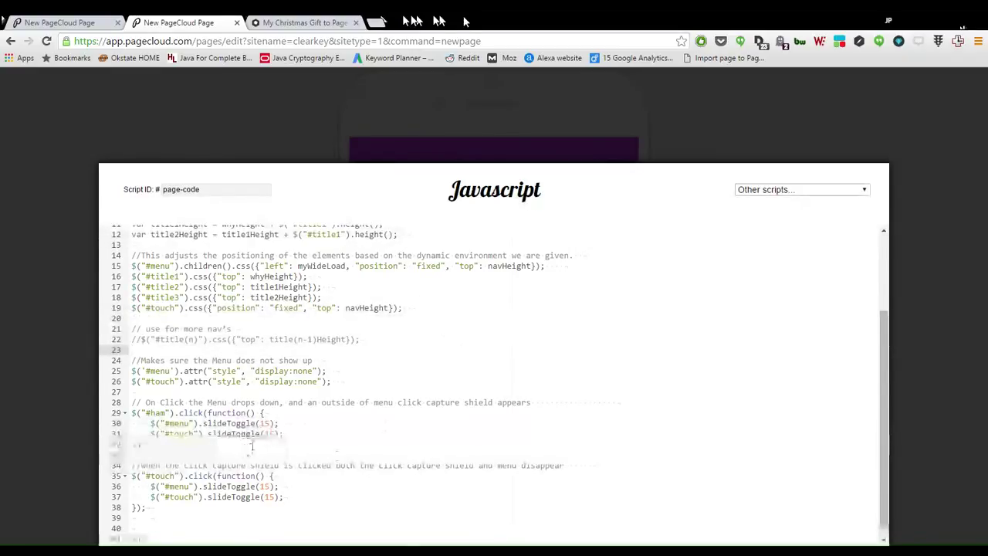
# Select the shield click handler on lines 35–37, review the script, and close the code.
pyautogui.click(136, 496)
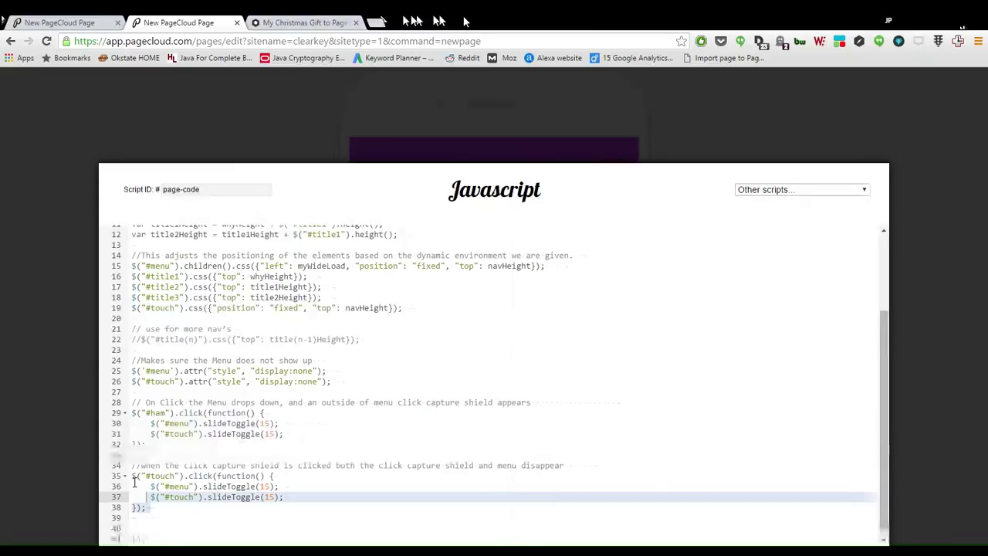
pyautogui.moveTo(134, 480); pyautogui.dragTo(312, 497)
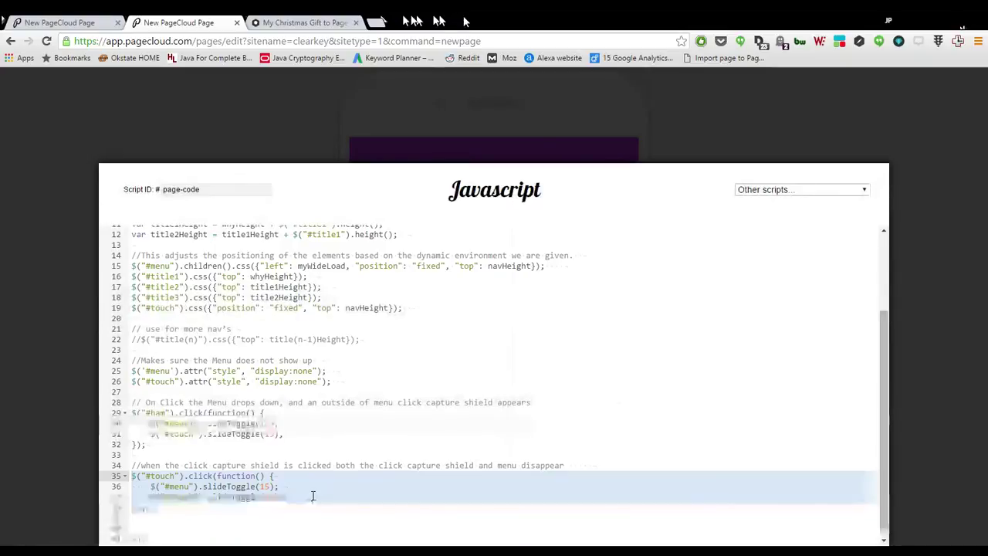
pyautogui.click(393, 436)
pyautogui.scroll(-1, 397, 441)
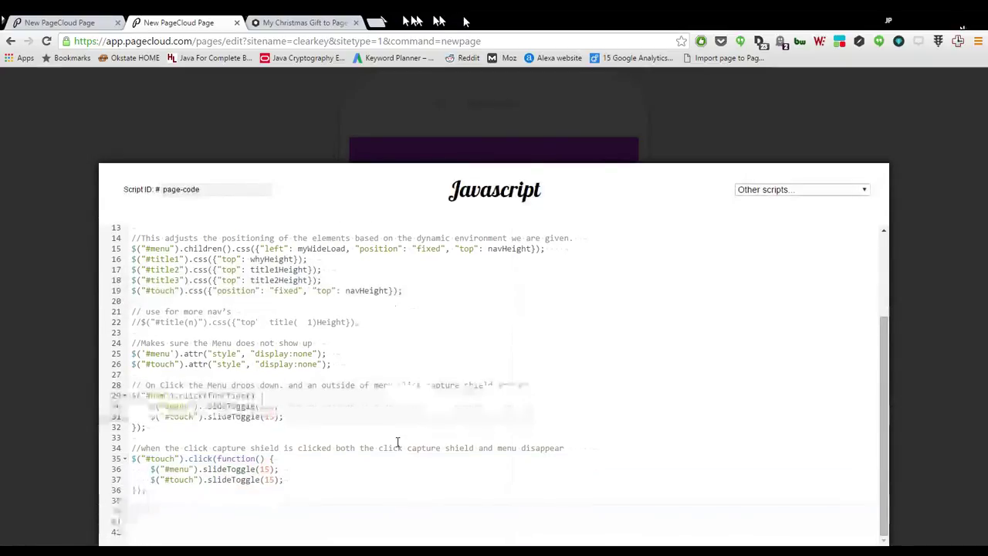
pyautogui.scroll(2, 338, 495)
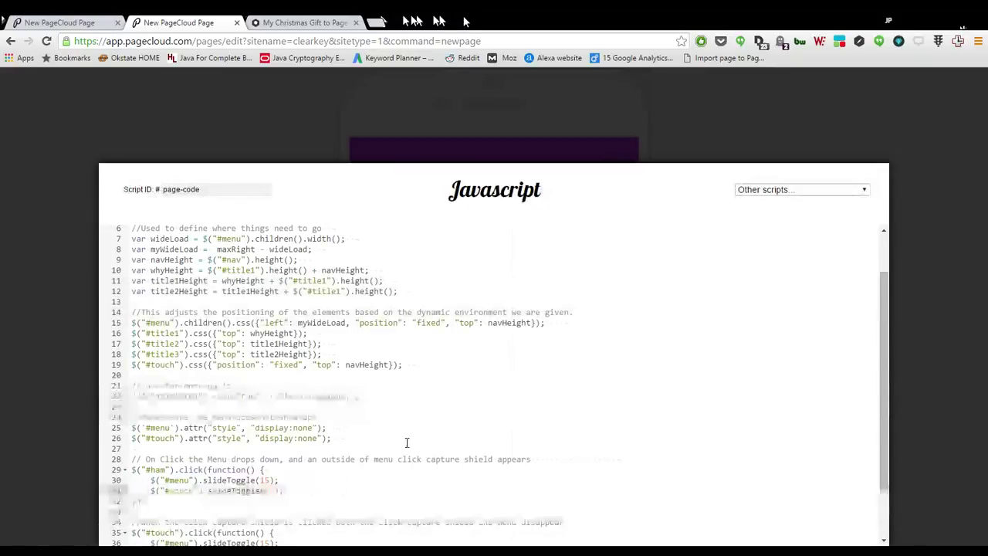
pyautogui.scroll(2, 408, 440)
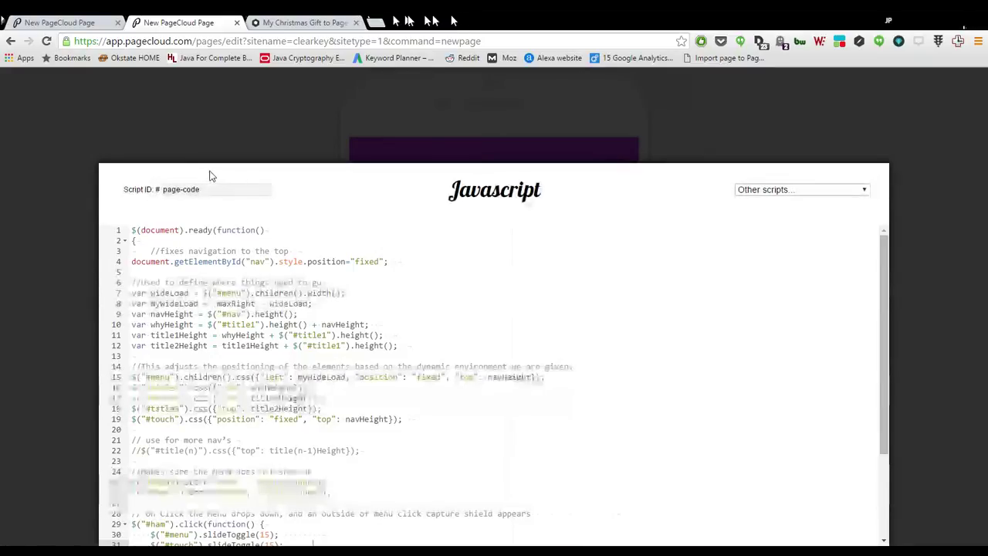
pyautogui.click(108, 146)
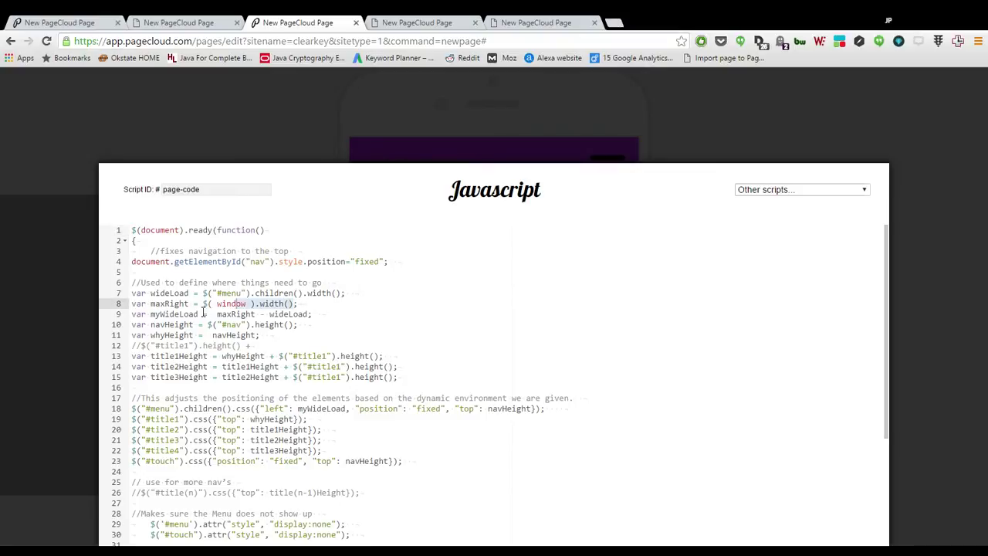
# Review the window-width expression on line 8 and the menu-hiding line 29, then close with Escape.
pyautogui.moveTo(218, 303); pyautogui.dragTo(137, 305)
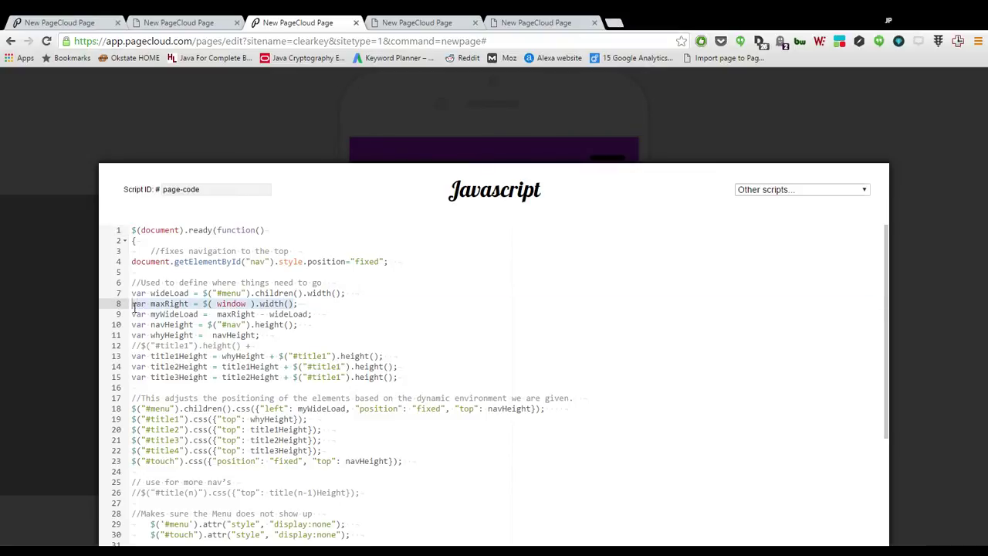
pyautogui.click(337, 329)
pyautogui.scroll(-1, 355, 386)
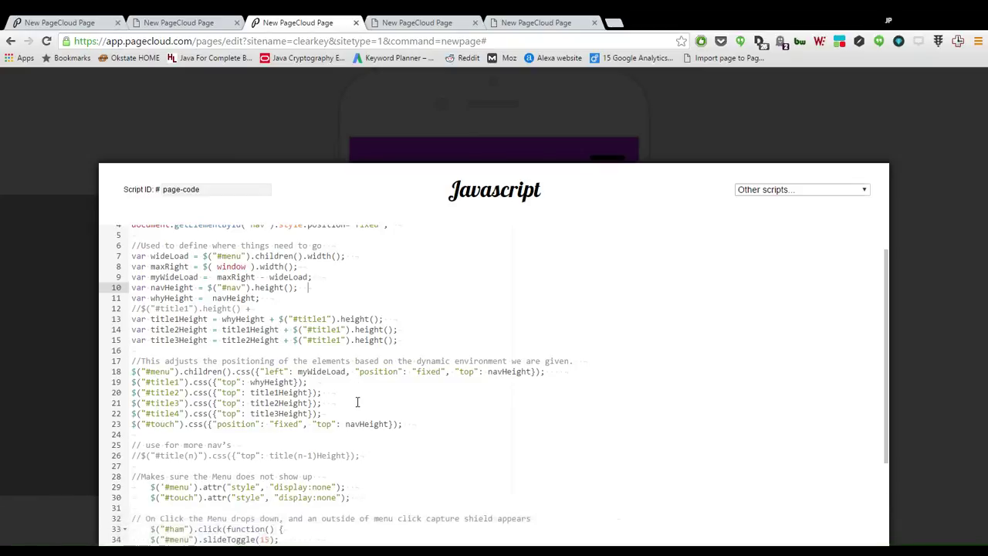
pyautogui.scroll(-4, 366, 389)
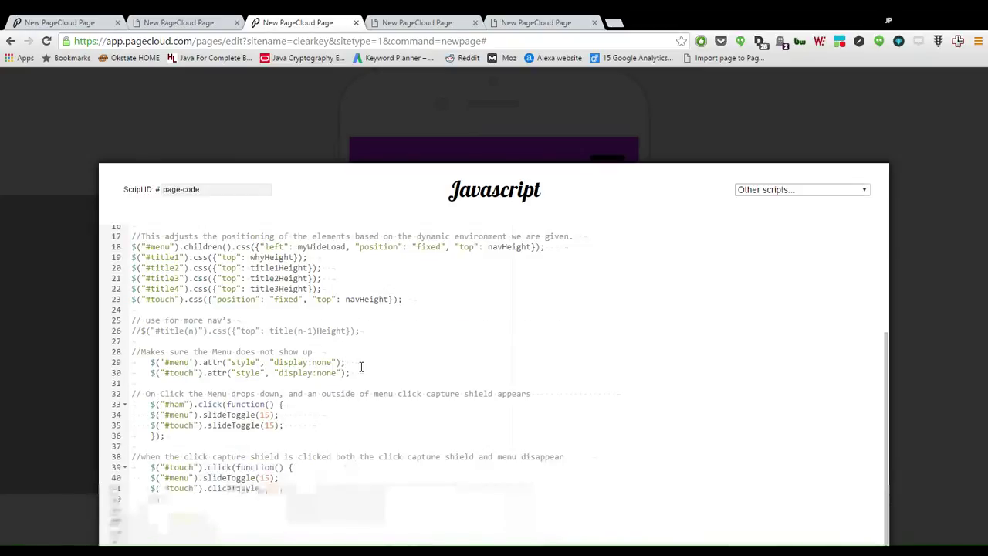
pyautogui.click(347, 362)
pyautogui.keyDown('shift'); pyautogui.click(151, 362); pyautogui.keyUp('shift')
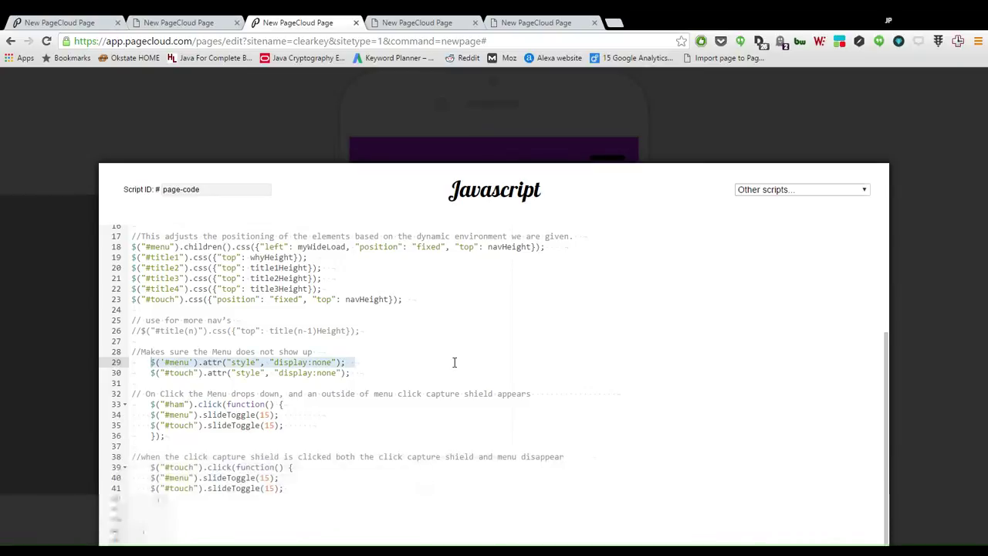
pyautogui.scroll(5, 457, 364)
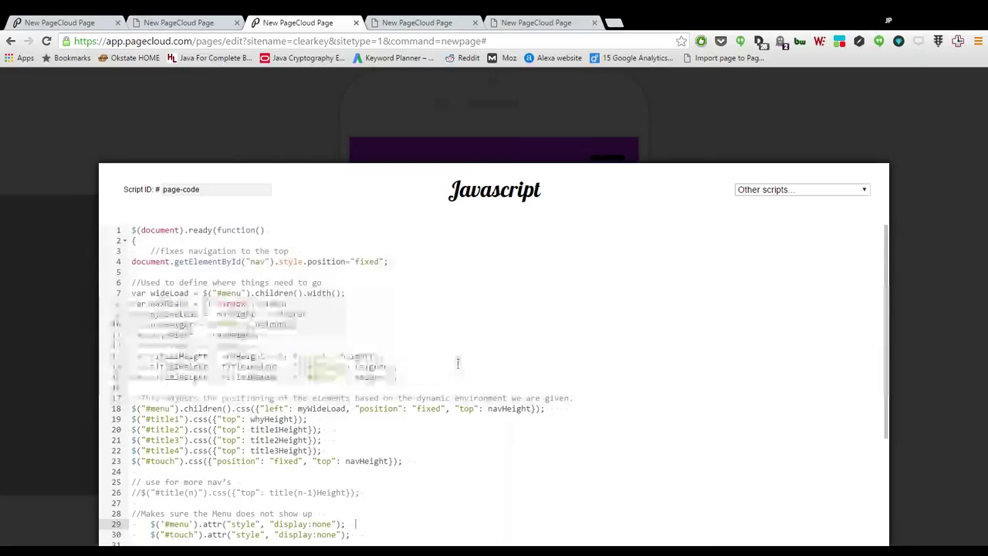
pyautogui.press('Escape')
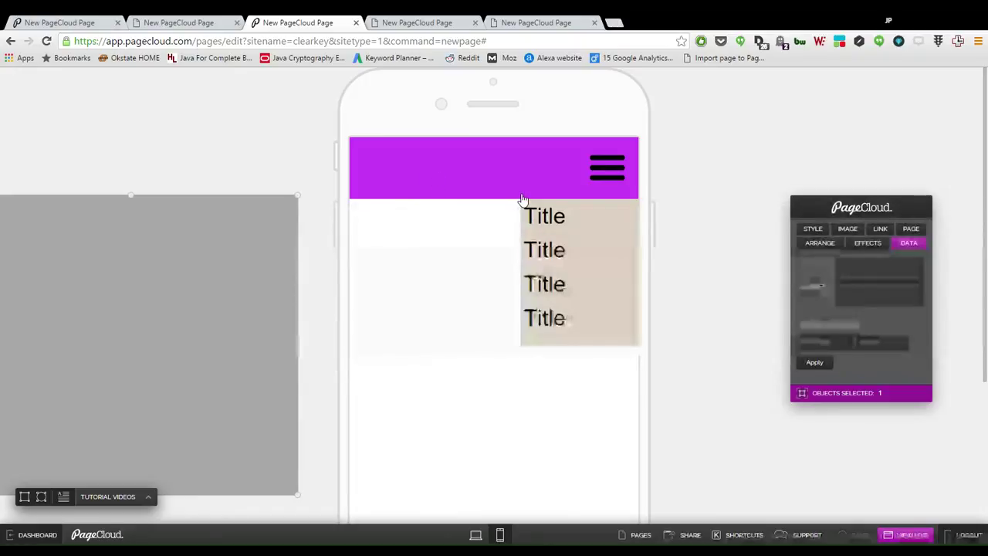
# Check the purple header and hamburger icon, then switch to the live mobile preview.
pyautogui.click(488, 179)
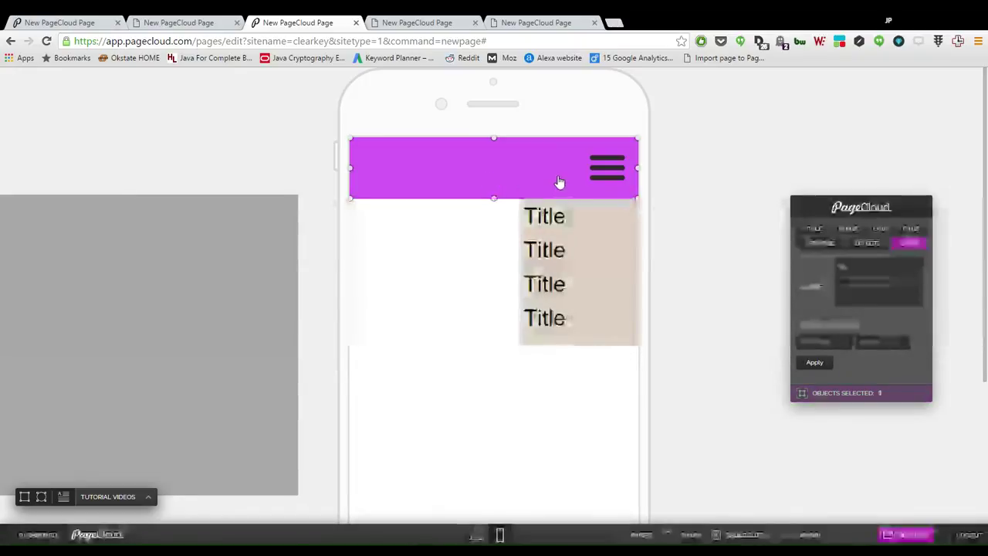
pyautogui.click(610, 171)
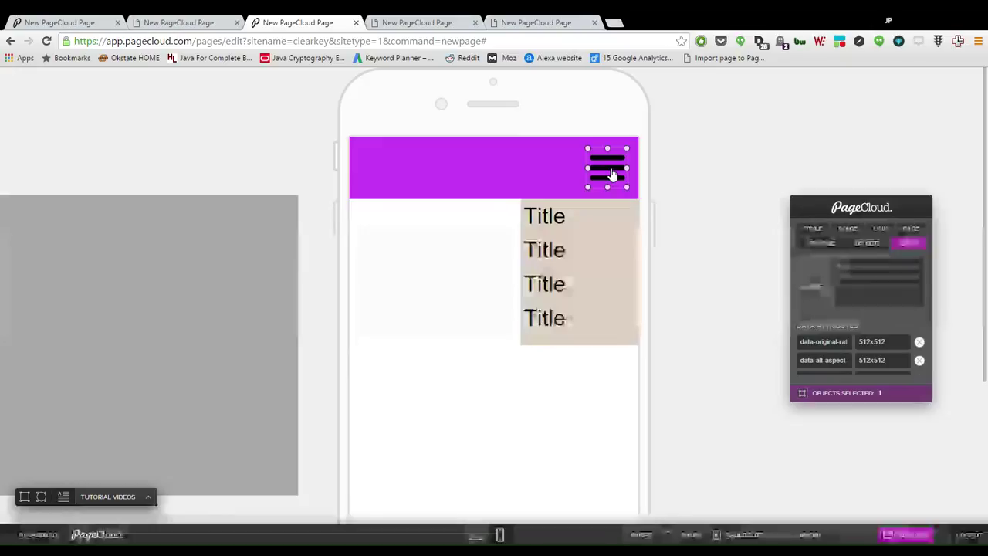
pyautogui.click(529, 178)
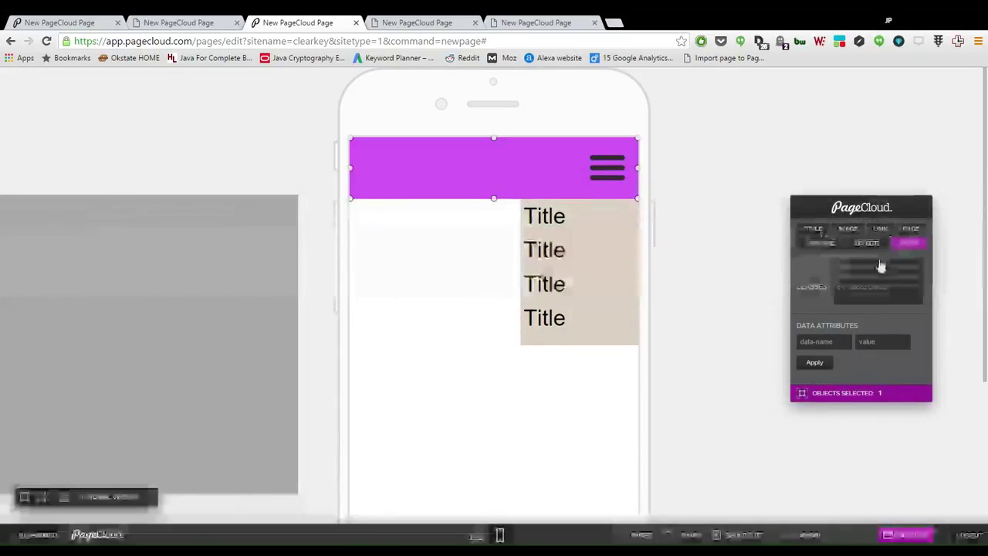
pyautogui.click(541, 203)
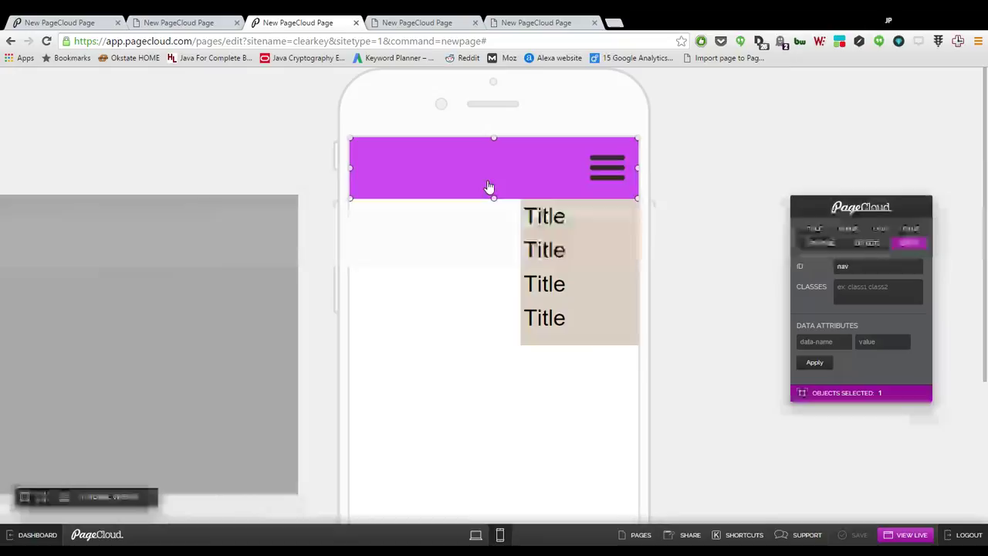
pyautogui.click(484, 217)
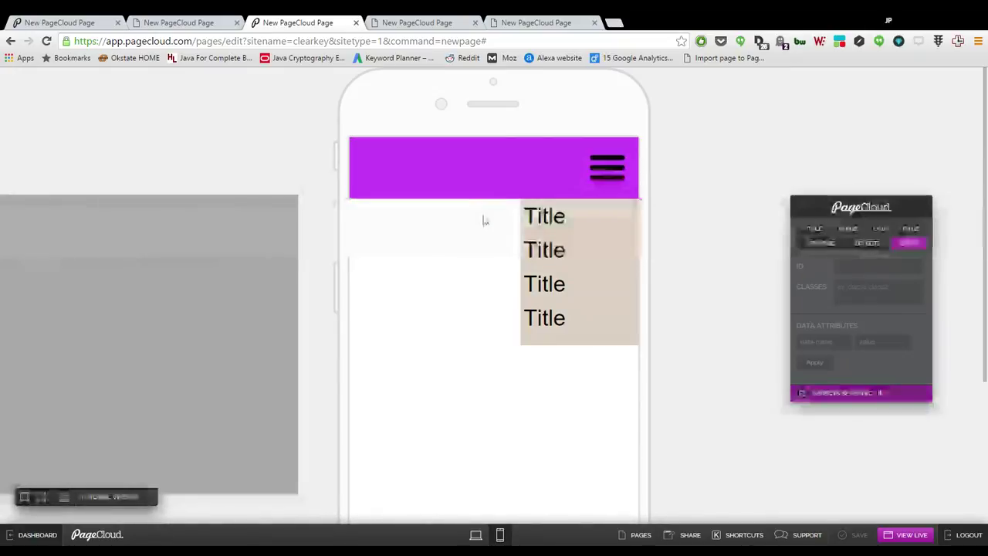
pyautogui.click(417, 22)
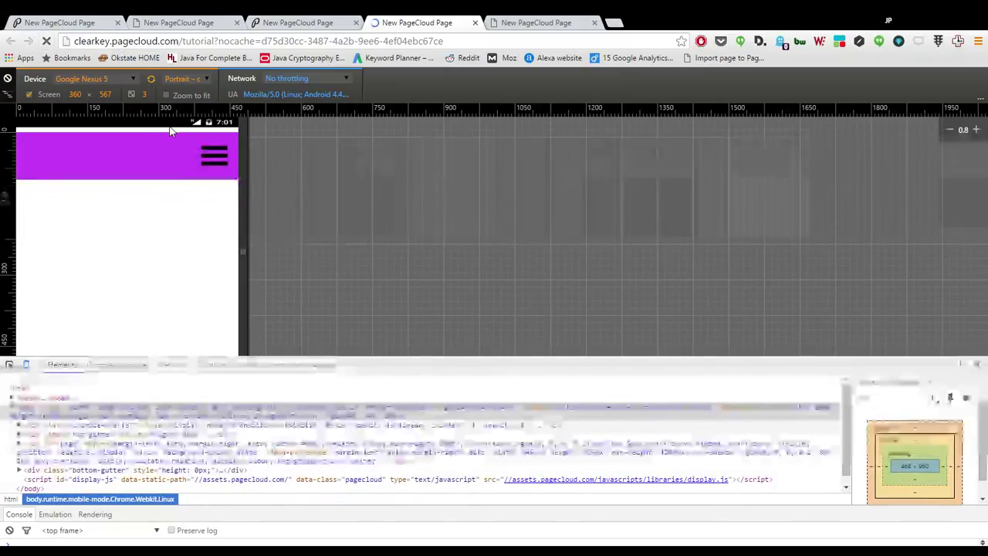
# Verify the hamburger icon toggles the four-Title dropdown in the phone preview, then go back to the editor.
pyautogui.click(230, 164)
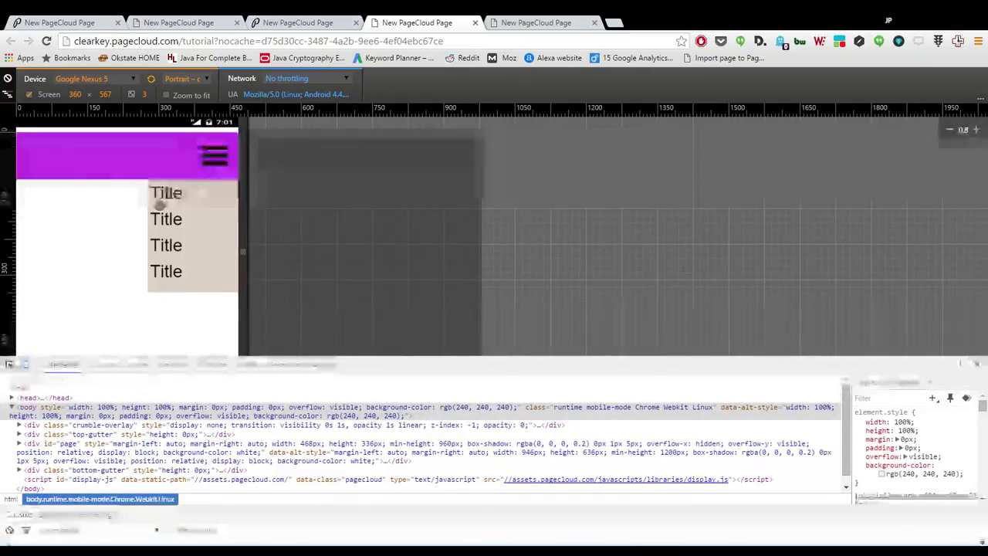
pyautogui.click(173, 193)
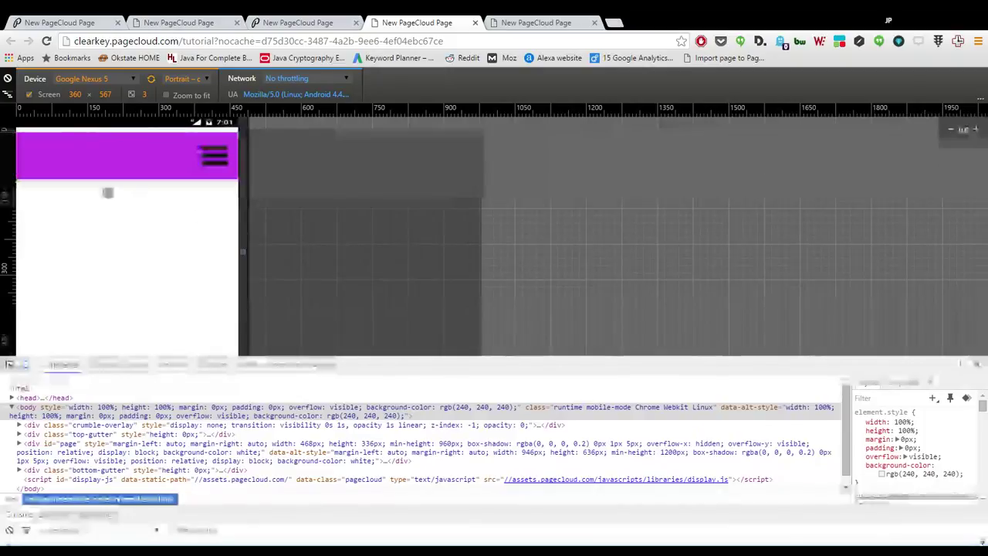
pyautogui.click(324, 23)
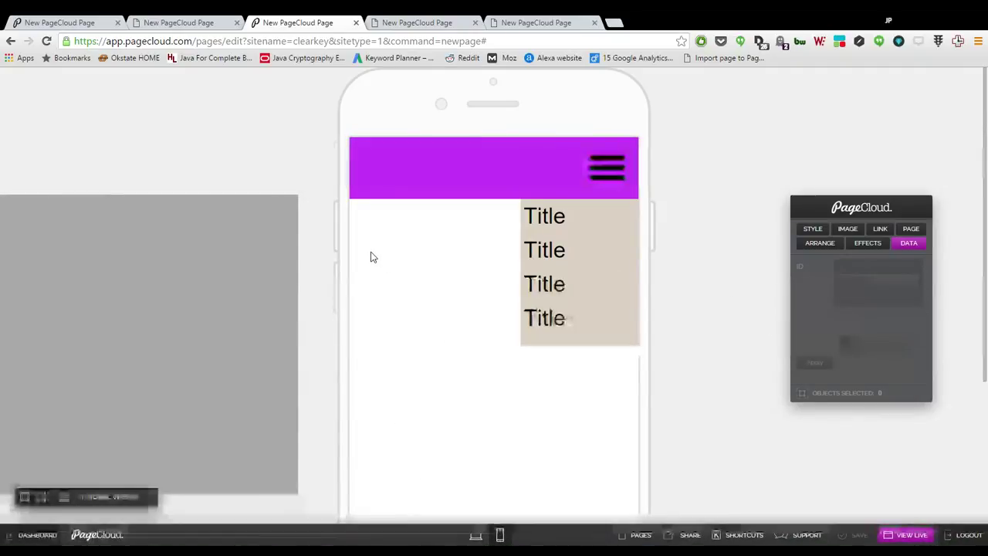
# Paste the PageCloud logo into the purple header at left 46px, top 0px, and select the header.
pyautogui.hotkey('ctrl', 'v')
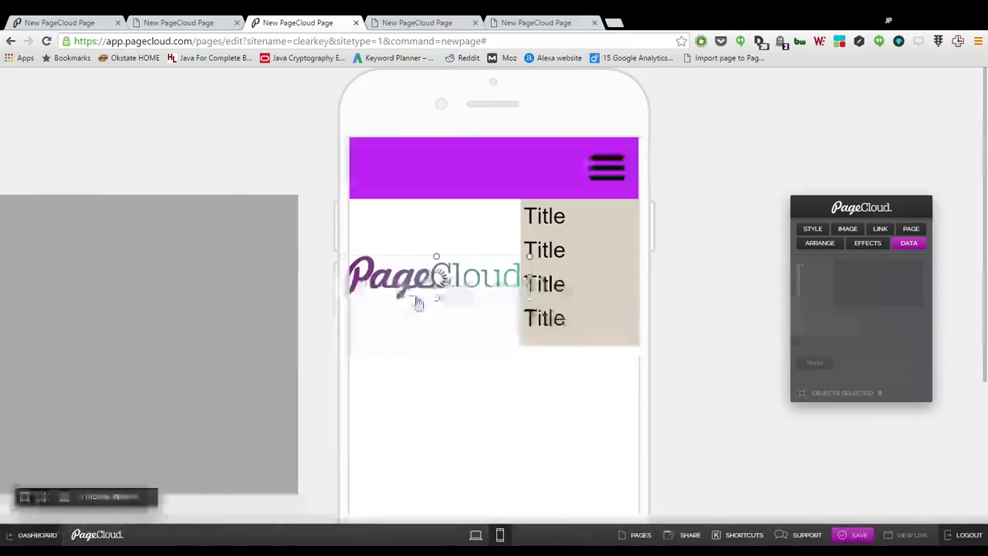
pyautogui.moveTo(436, 282); pyautogui.dragTo(461, 170)
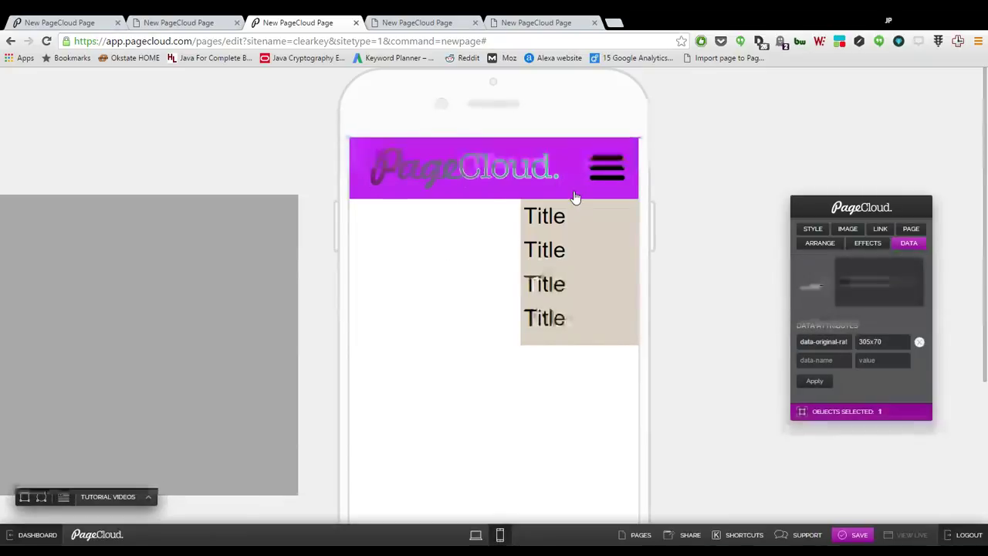
pyautogui.click(576, 197)
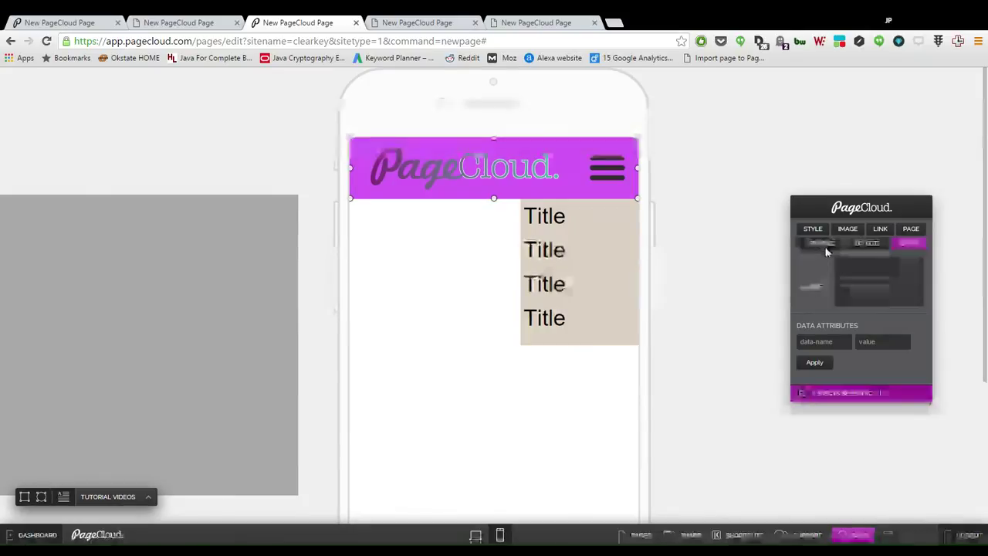
pyautogui.click(820, 243)
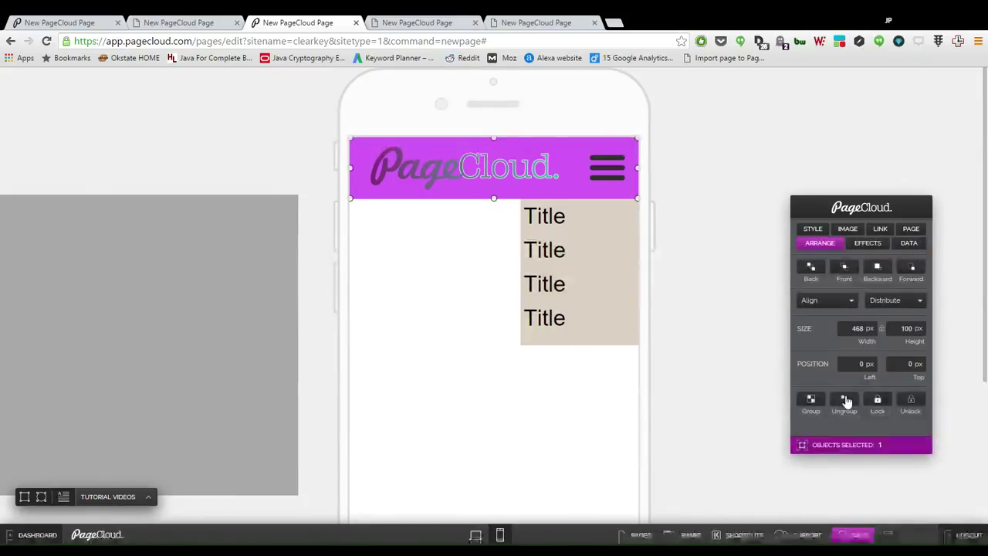
# Ungroup the header, regroup the bar and hamburger icon with the logo, and give the group ID 'nav'.
pyautogui.click(845, 400)
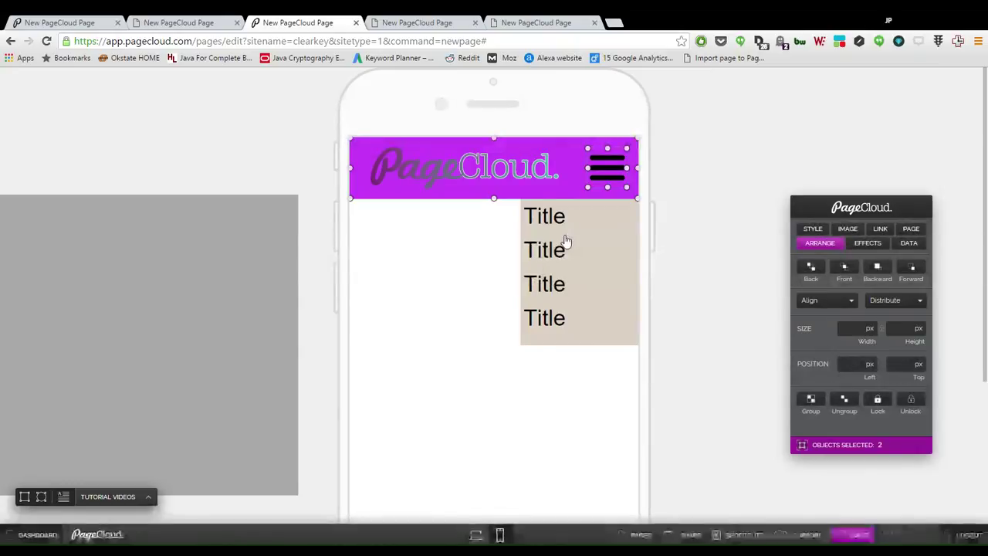
pyautogui.keyDown('shift'); pyautogui.click(532, 178); pyautogui.keyUp('shift')
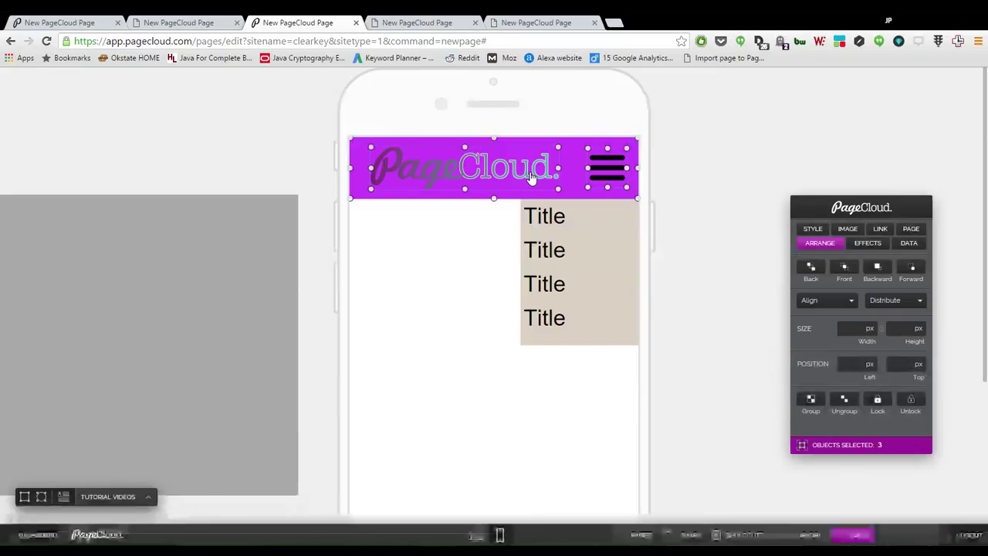
pyautogui.click(813, 400)
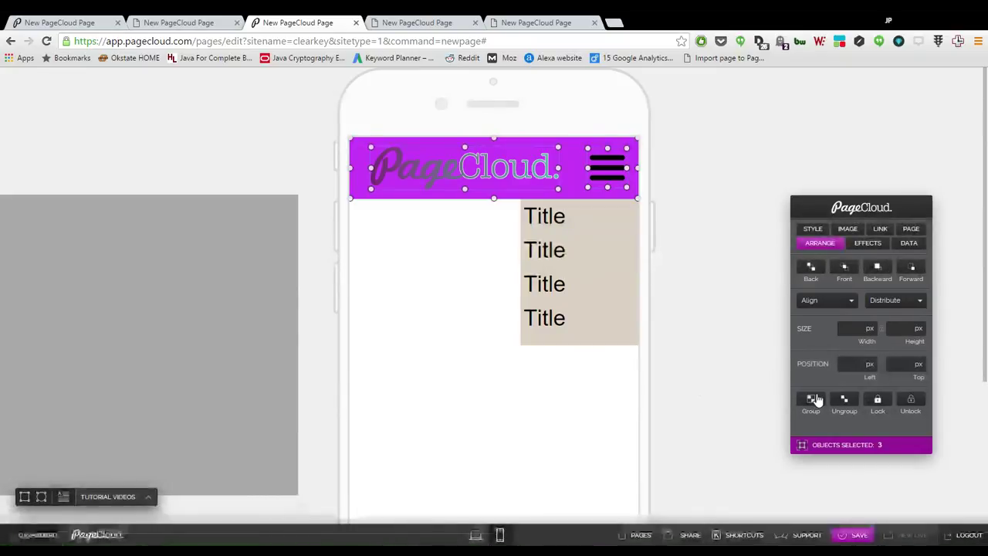
pyautogui.click(909, 244)
pyautogui.click(888, 268)
pyautogui.write('n')
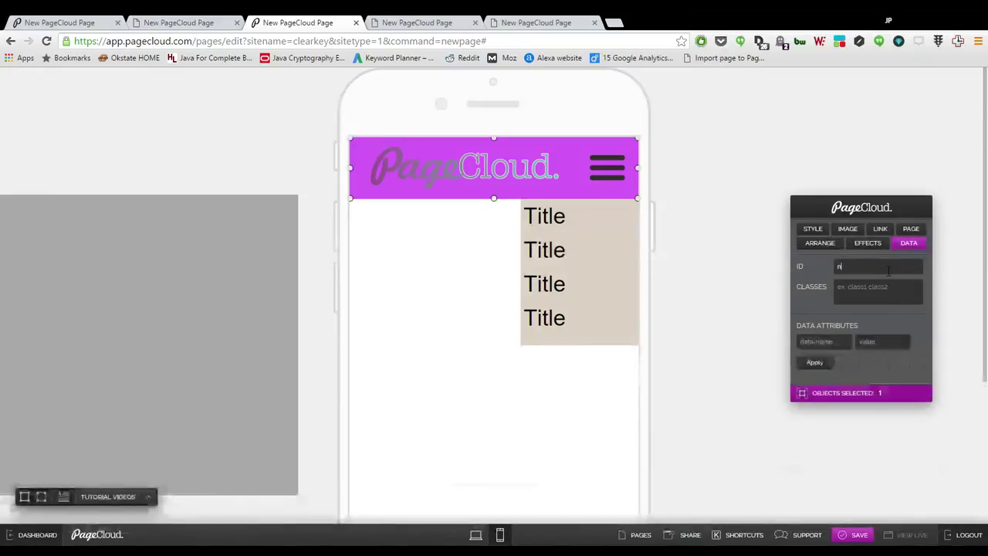
pyautogui.write('av')
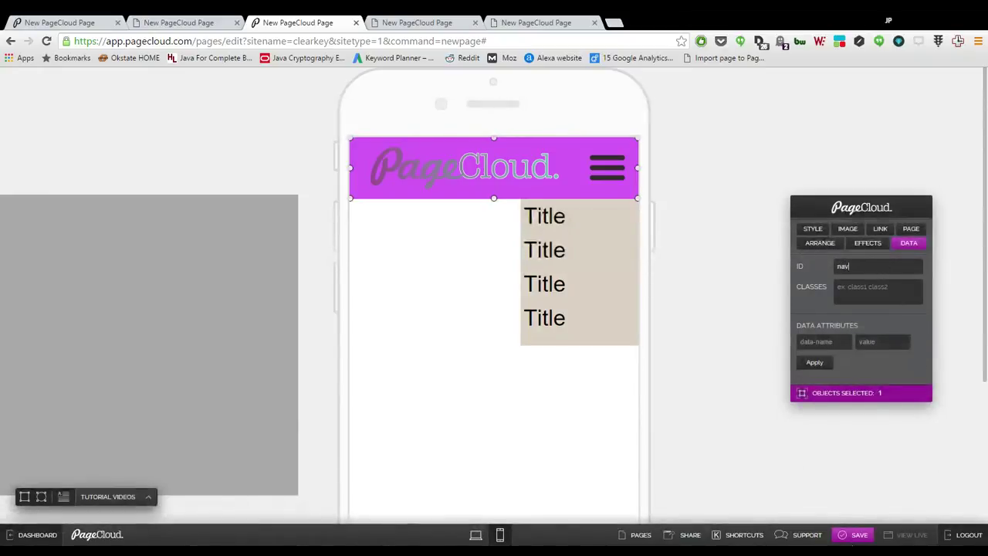
# Save the page and switch to the live mobile preview.
pyautogui.click(860, 536)
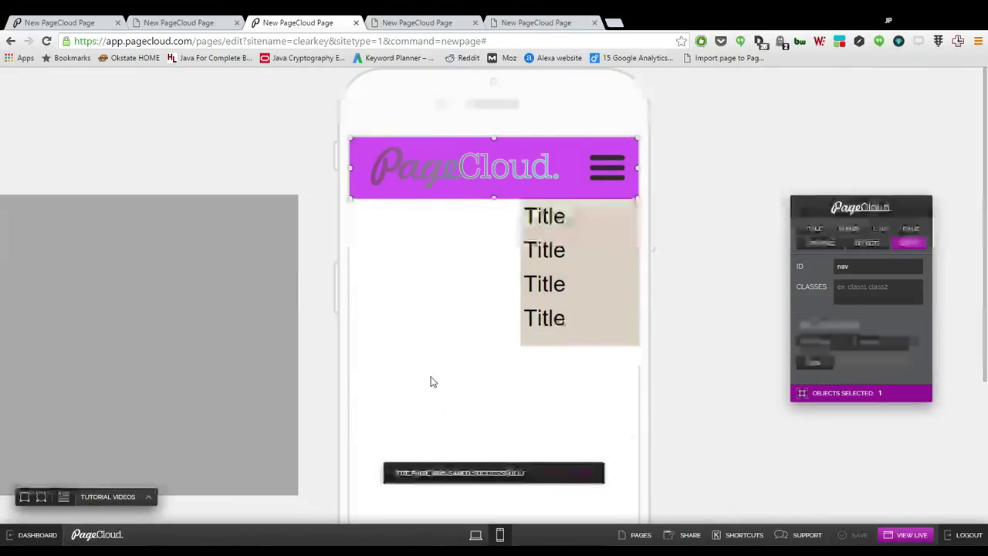
pyautogui.click(431, 381)
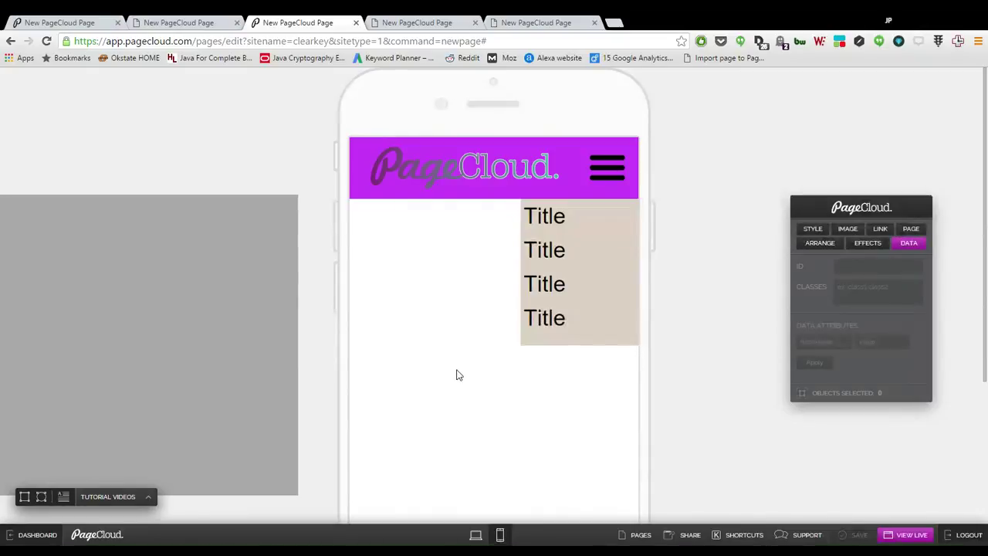
pyautogui.click(438, 21)
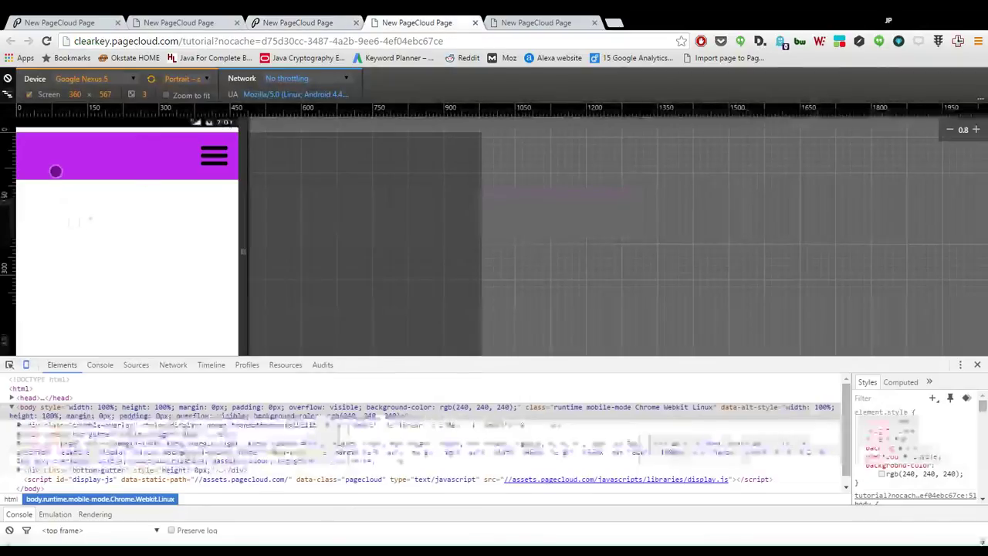
# Reload the preview, confirm the logo and working hamburger dropdown, then return to the editor.
pyautogui.click(47, 42)
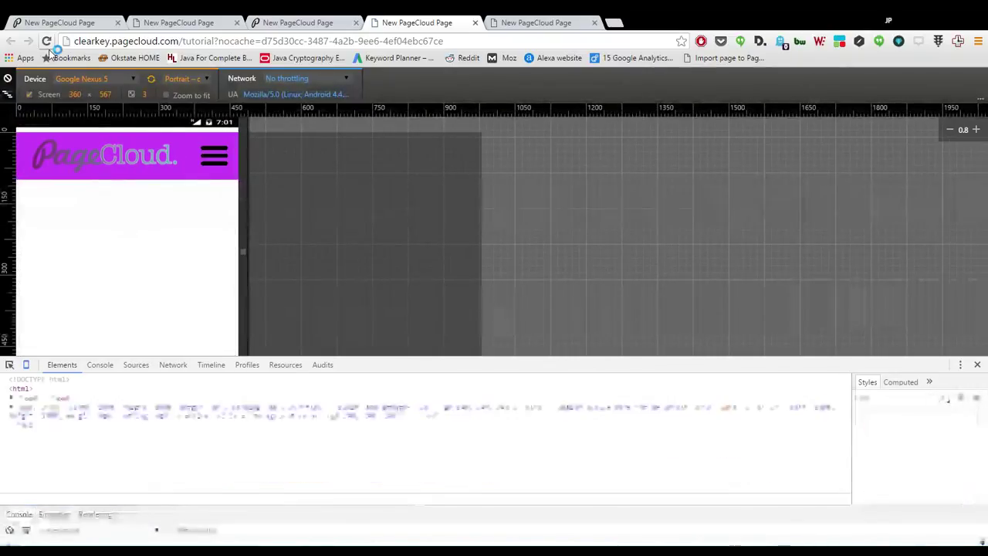
pyautogui.click(222, 161)
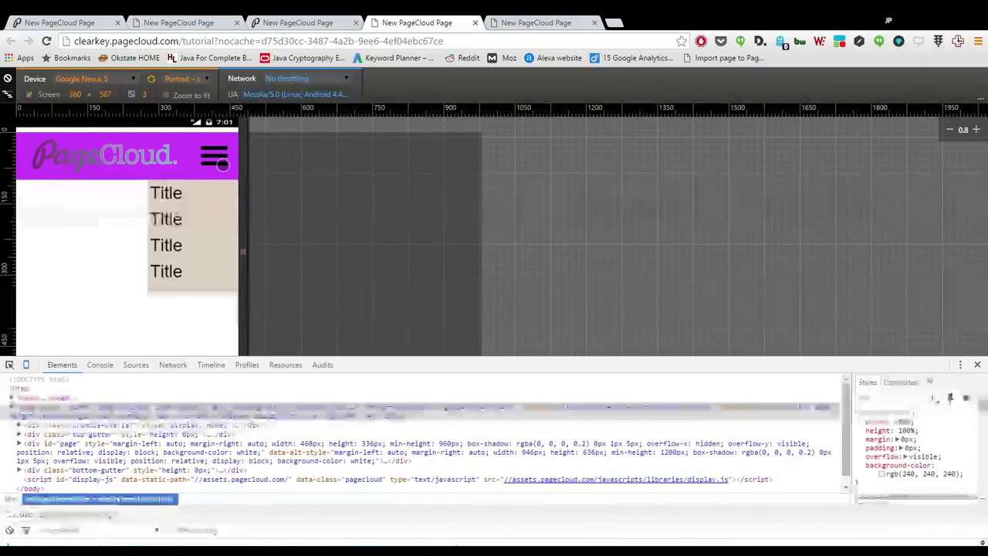
pyautogui.click(212, 160)
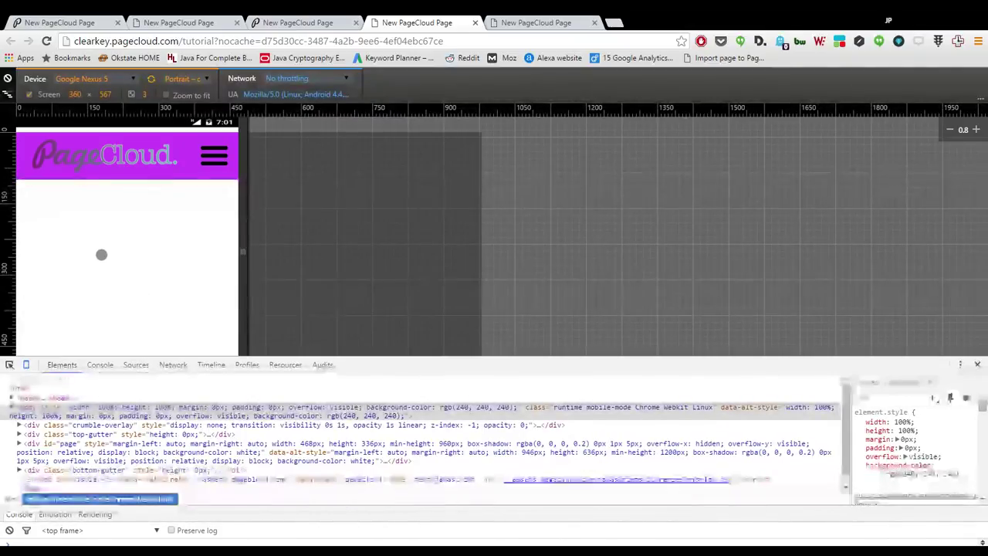
pyautogui.click(317, 19)
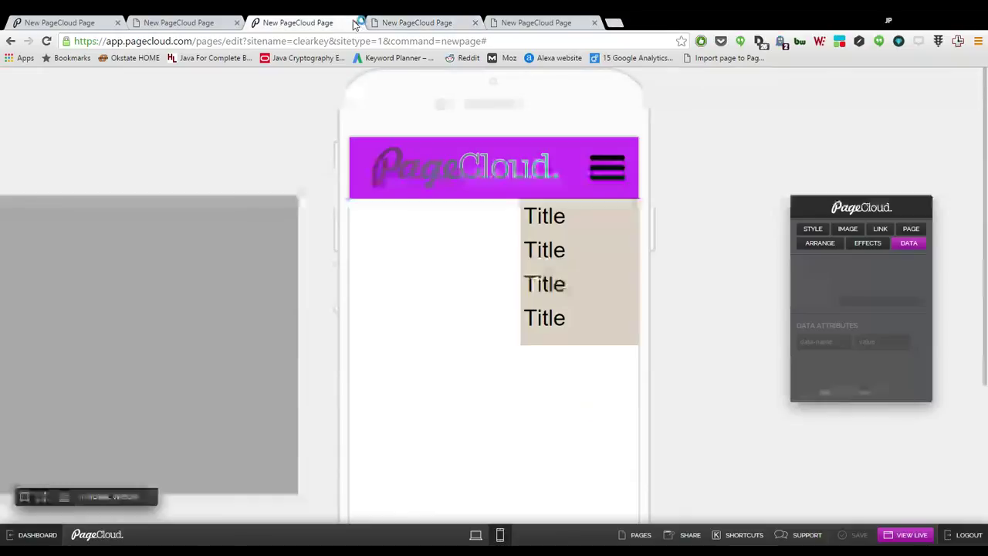
pyautogui.click(573, 231)
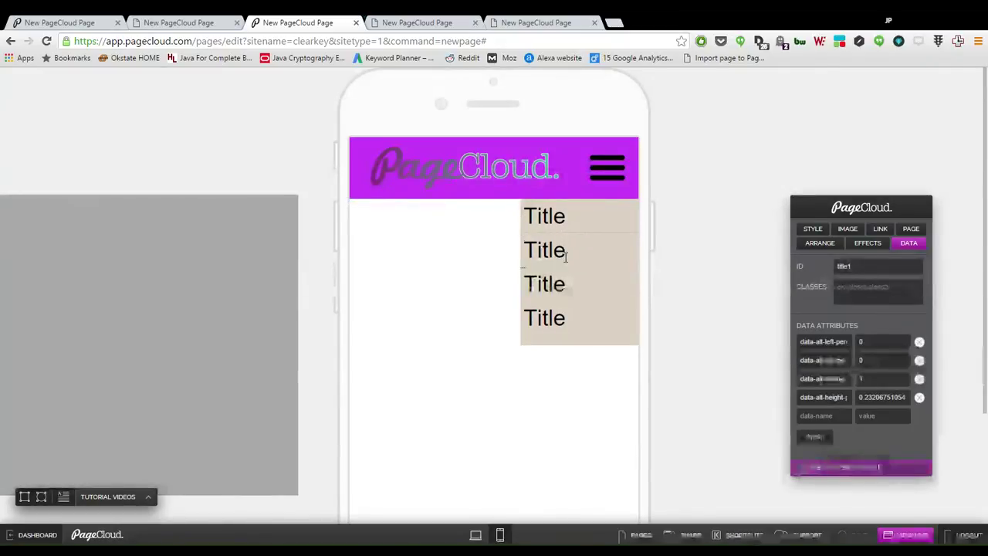
pyautogui.click(566, 257)
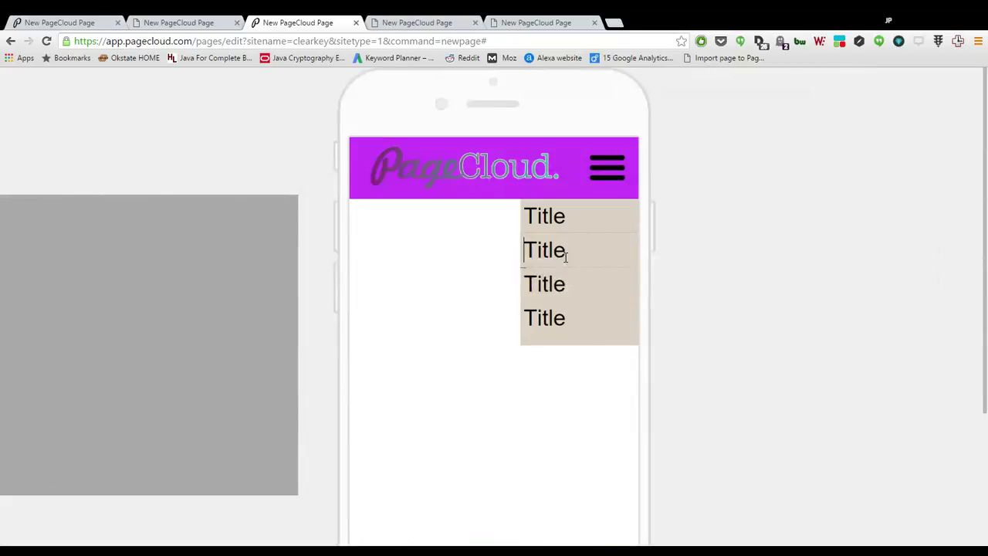
pyautogui.click(515, 276)
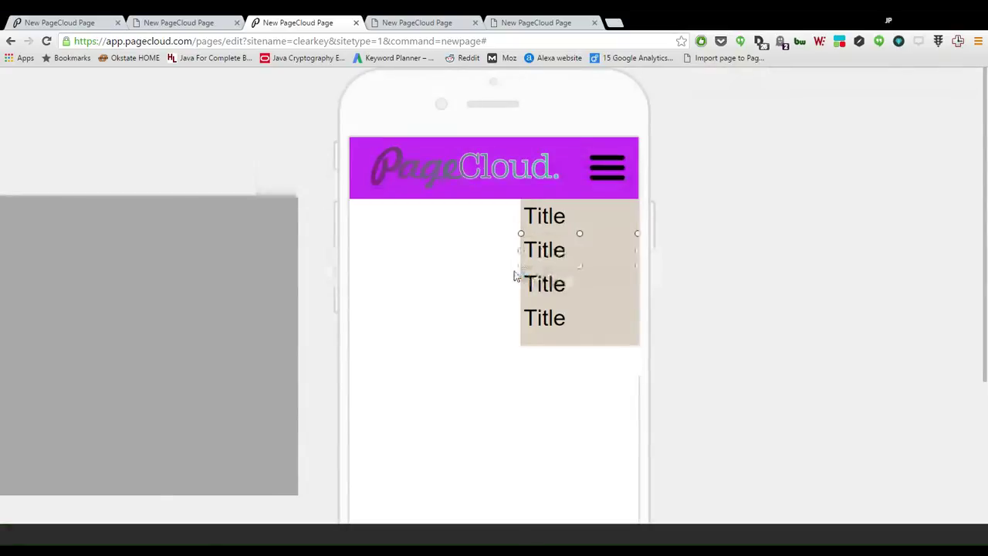
pyautogui.click(496, 268)
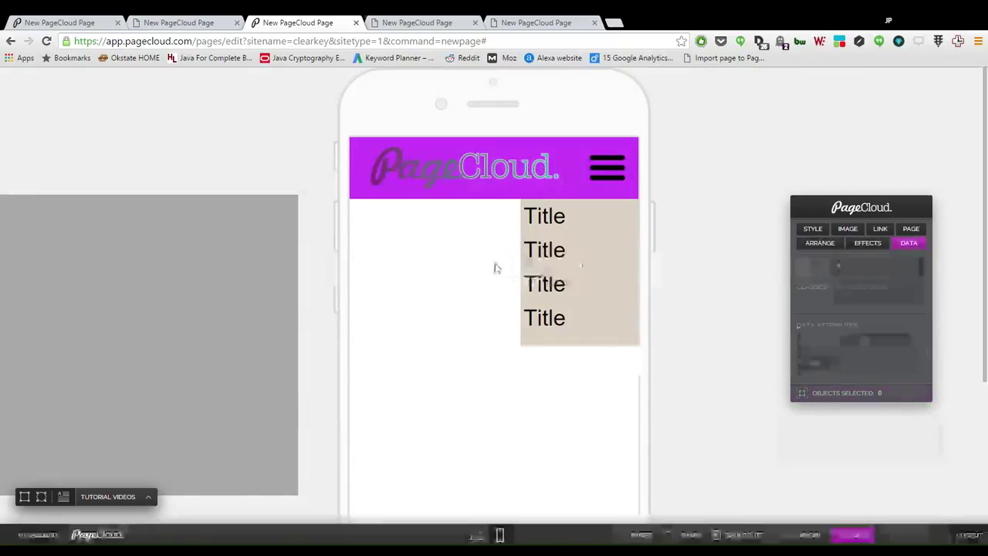